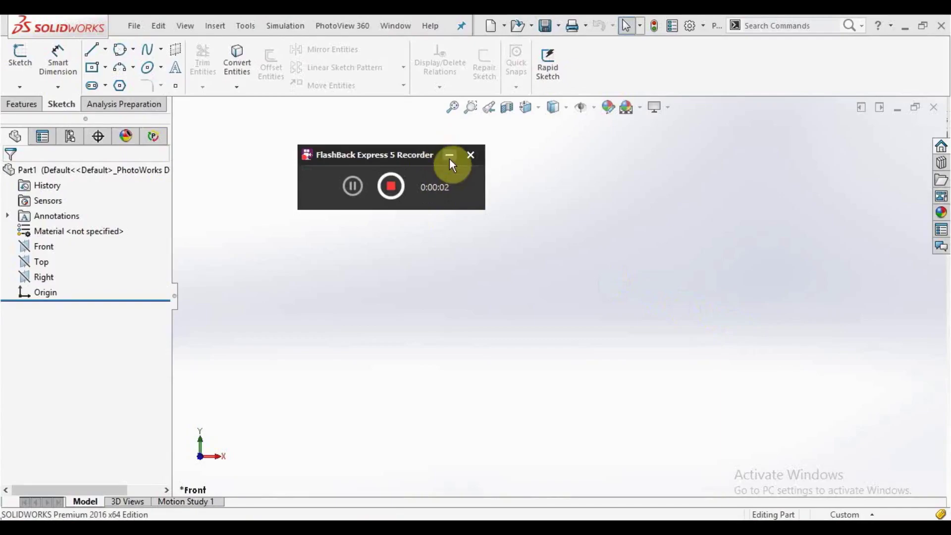
click(450, 157)
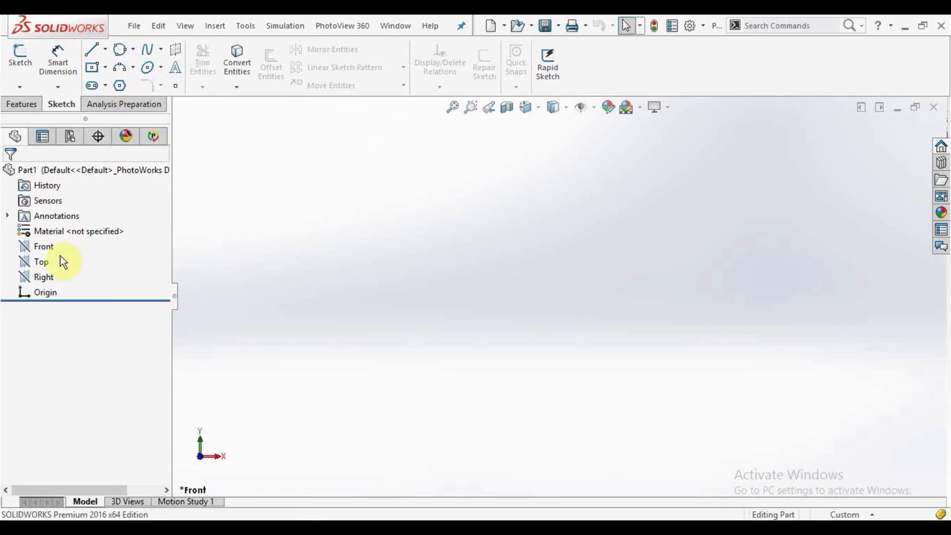
Start a sketch on the Front plane and draw a center rectangle about 201 by 92 mm from the origin
click(18, 67)
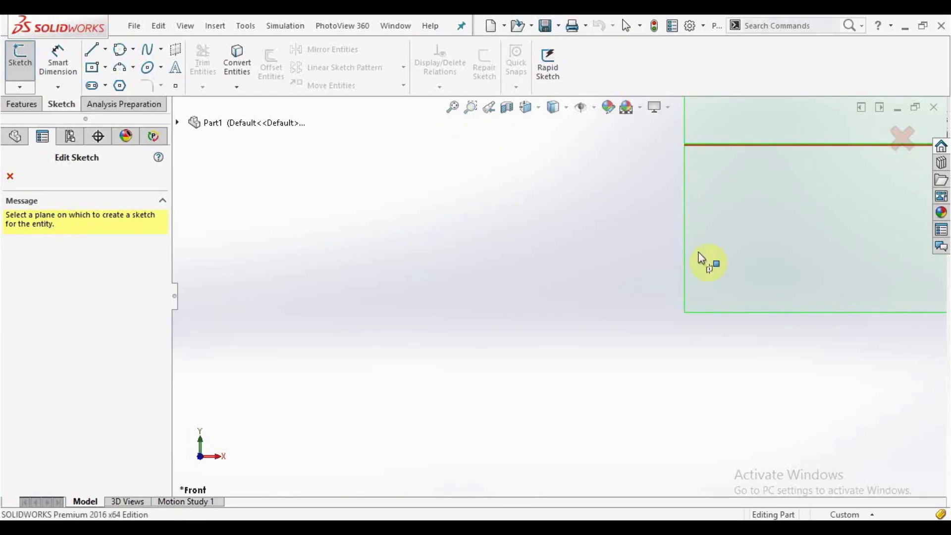
click(689, 238)
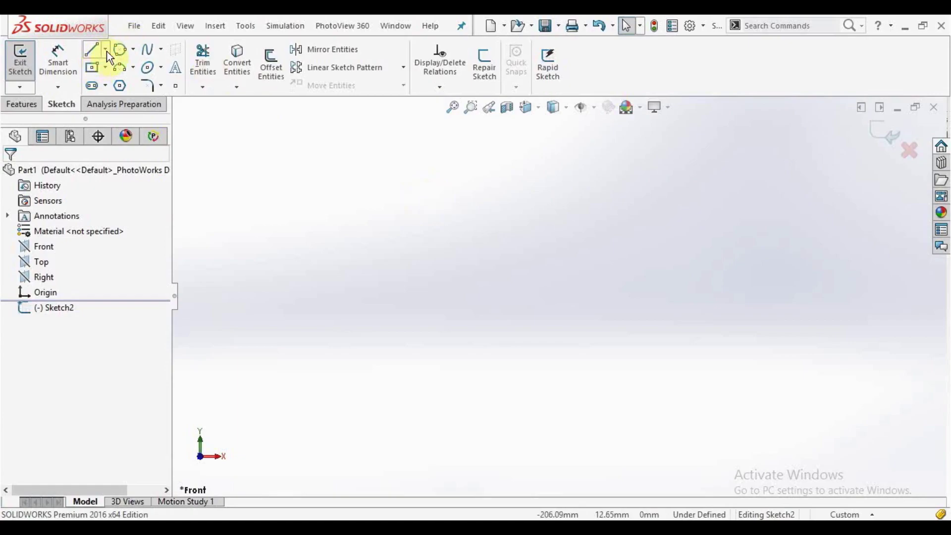
click(94, 69)
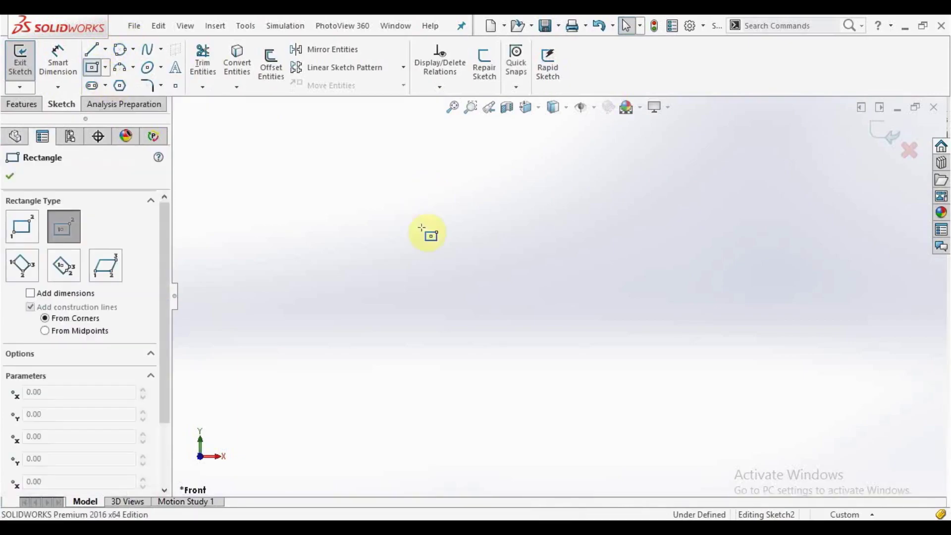
click(631, 230)
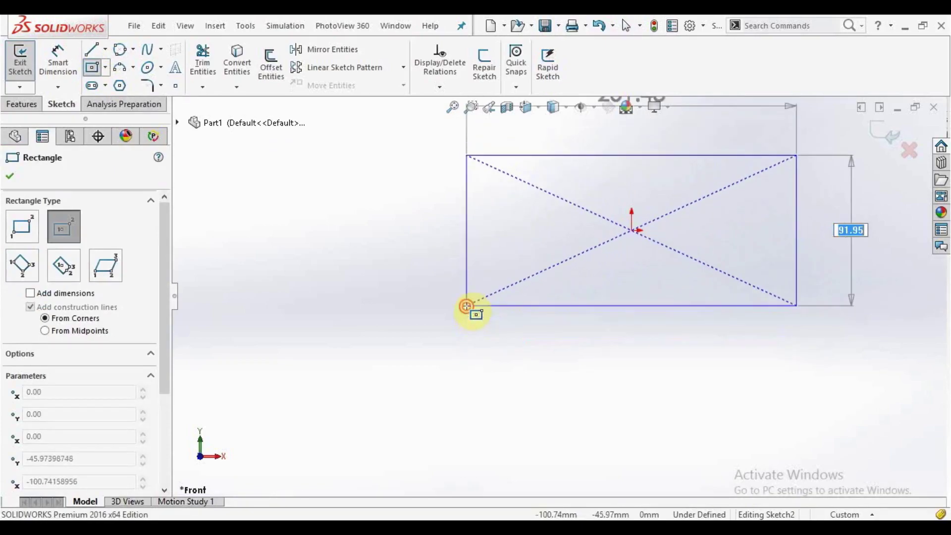
click(470, 306)
scroll(563, 218, up, 3)
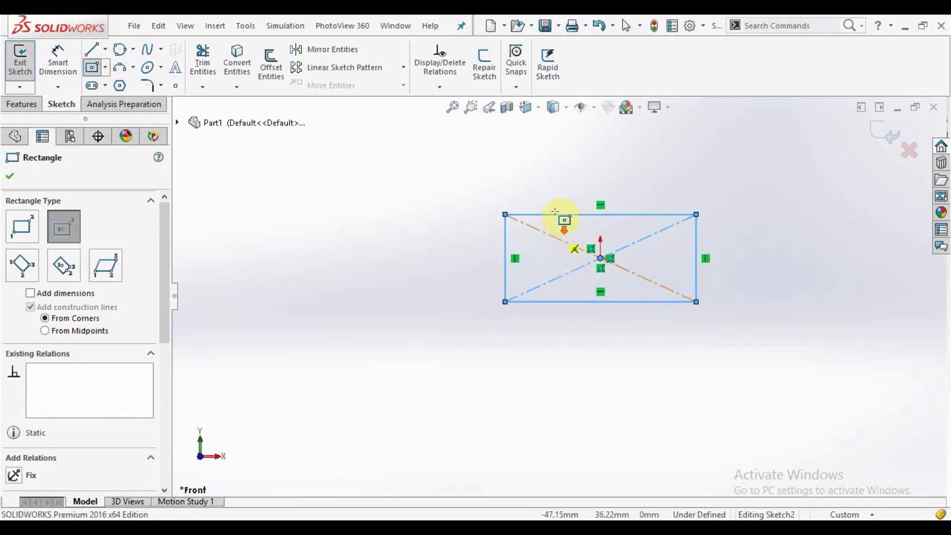
Draw a circle centred on the origin that passes through the rectangle's upper-left corner
click(122, 50)
click(21, 227)
click(610, 268)
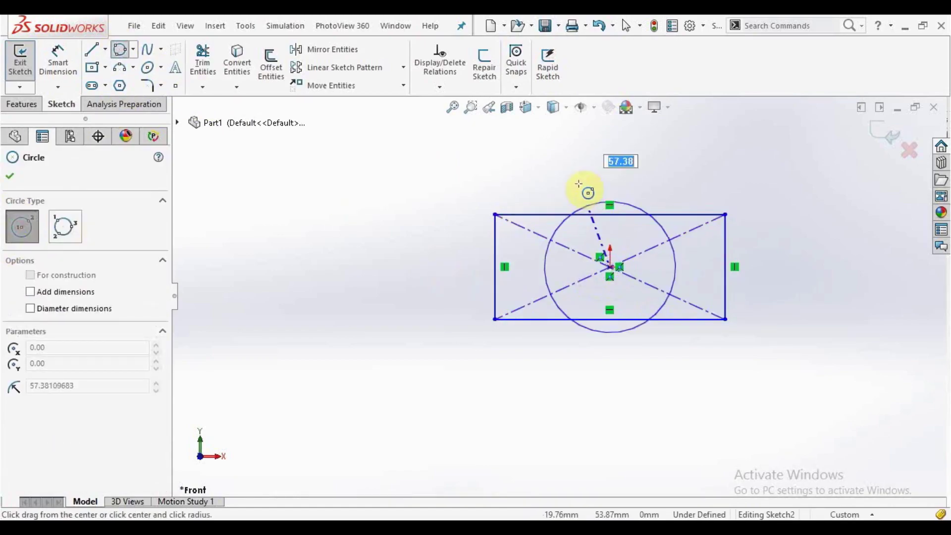
click(495, 215)
right_click(495, 216)
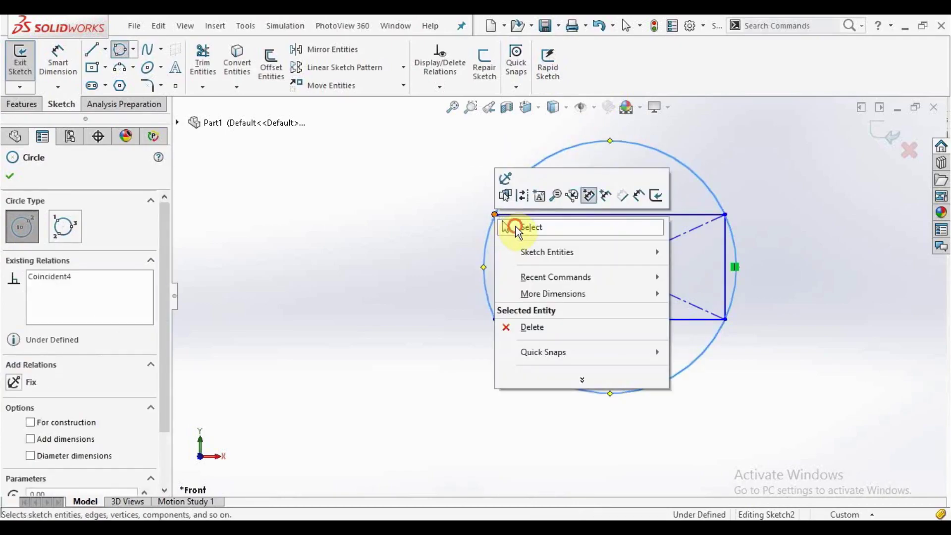
click(515, 227)
Dimension the rectangle to 200 mm wide and 50 mm high
click(58, 59)
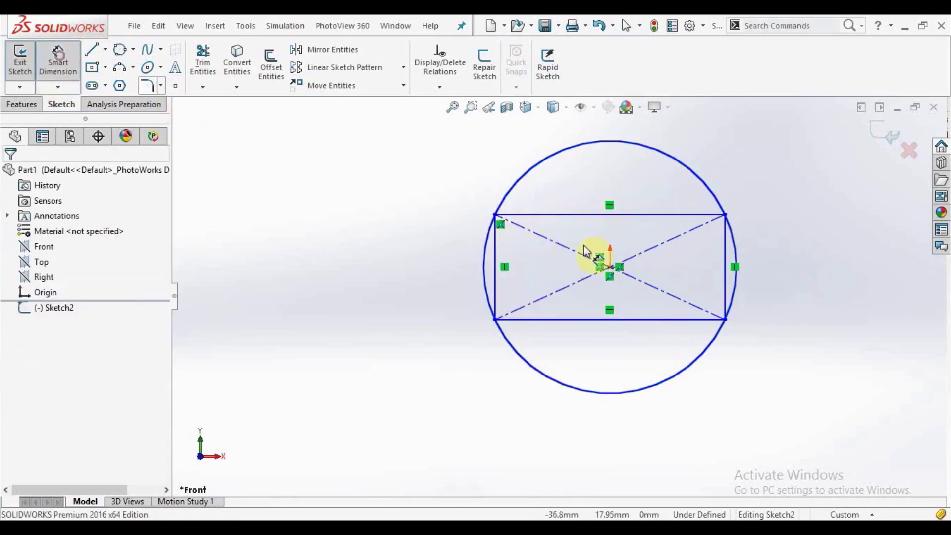
click(590, 216)
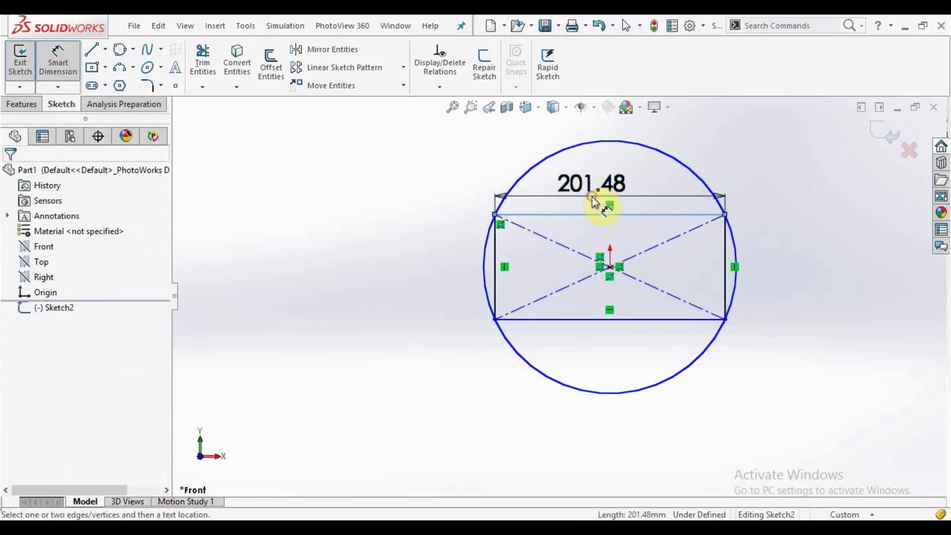
click(592, 196)
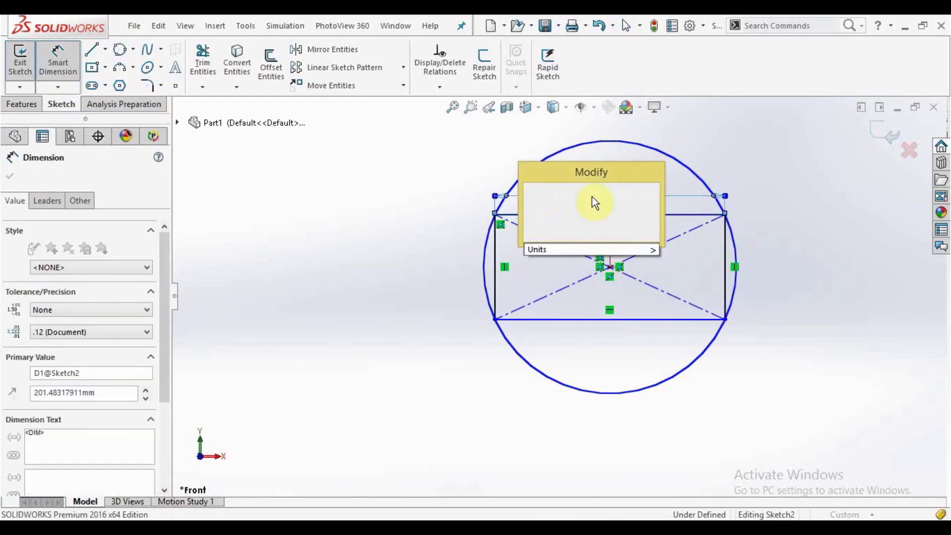
text(200)
key(Return)
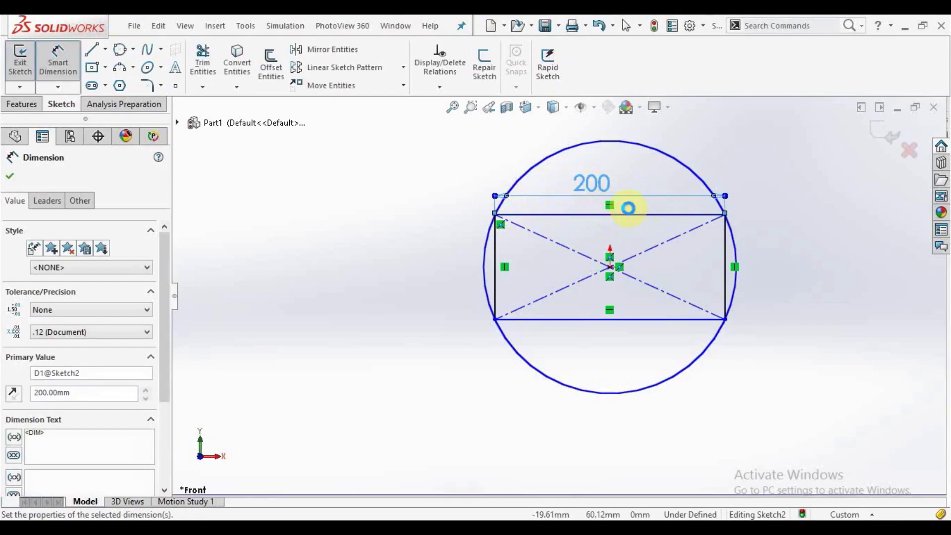
click(727, 260)
click(784, 252)
text(50)
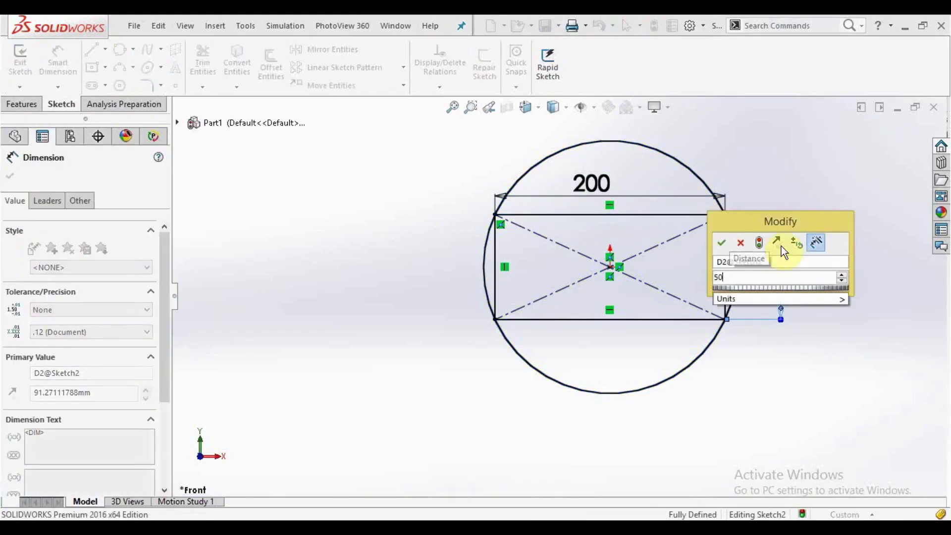
key(Return)
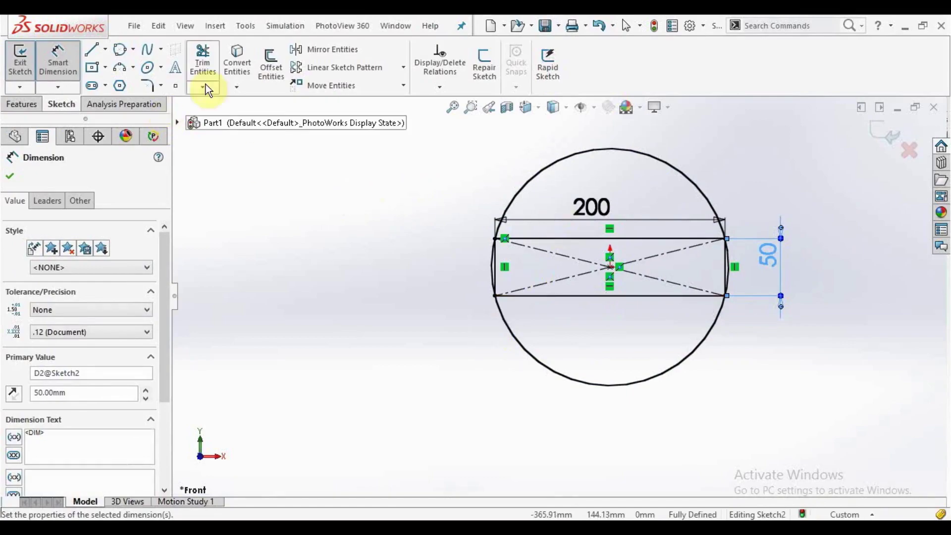
click(11, 177)
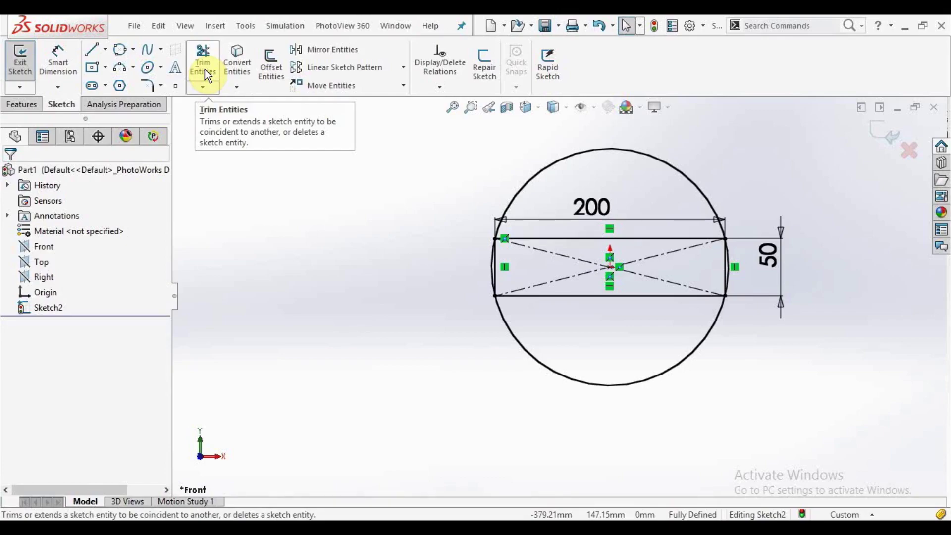
Power-trim the rectangle's short sides, its diagonal construction lines and the circle's arcs between the two long sides
scroll(720, 260, down, 3)
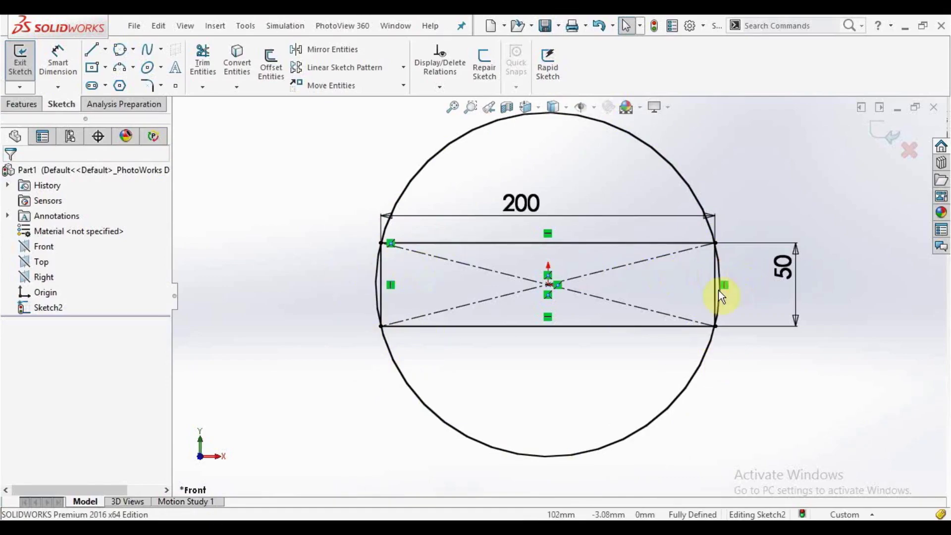
click(199, 88)
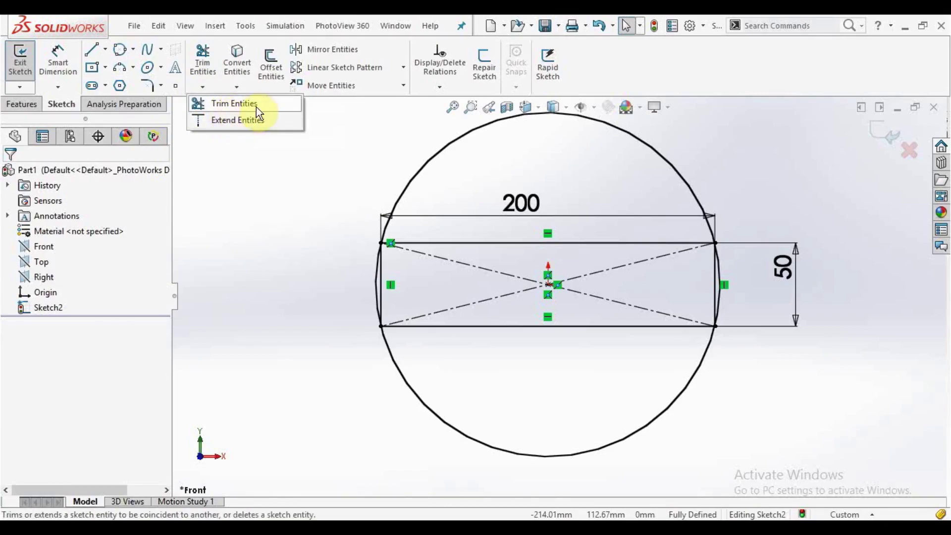
click(230, 105)
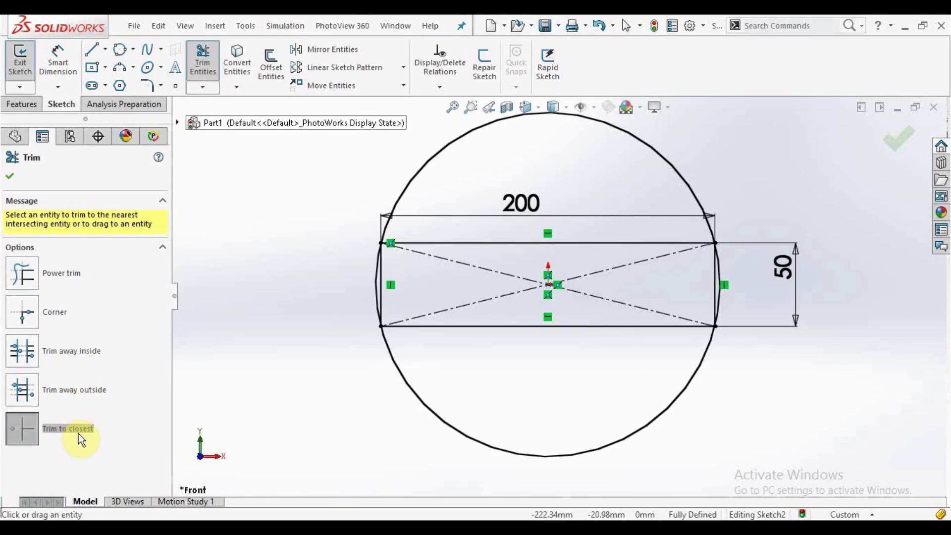
click(24, 274)
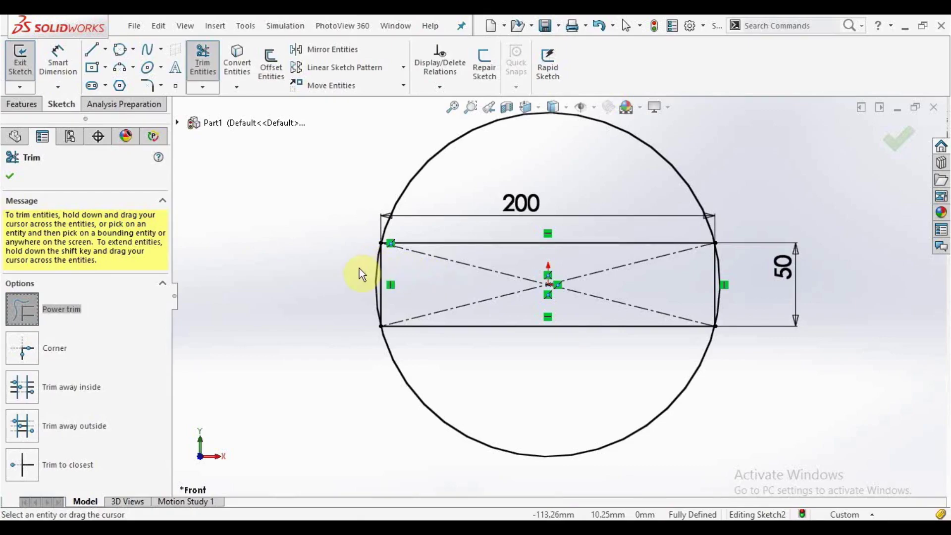
click(325, 264)
mouse_move(325, 263)
mouse_down()
mouse_move(433, 288)
mouse_move(471, 263)
mouse_up()
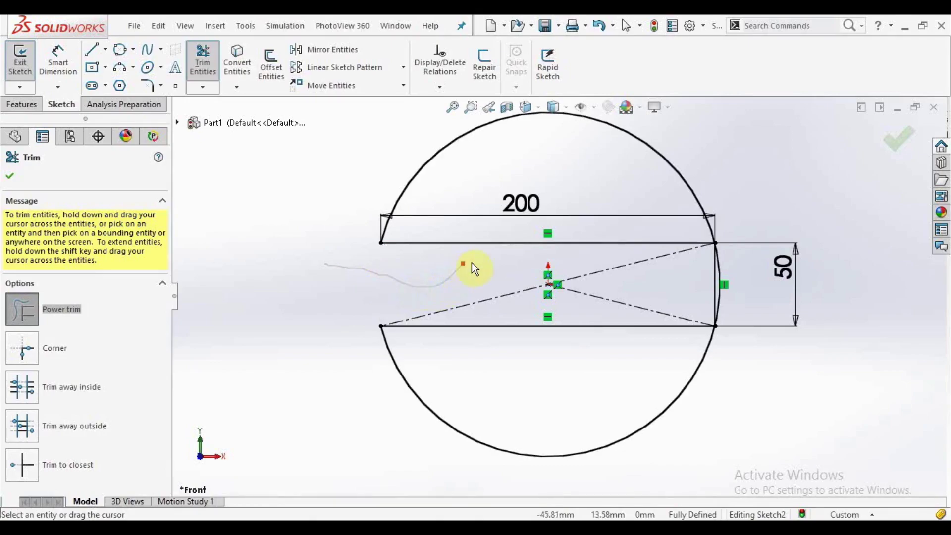
mouse_move(561, 261)
mouse_down()
mouse_move(671, 278)
mouse_move(728, 274)
mouse_move(632, 308)
mouse_move(511, 302)
mouse_move(448, 284)
mouse_up()
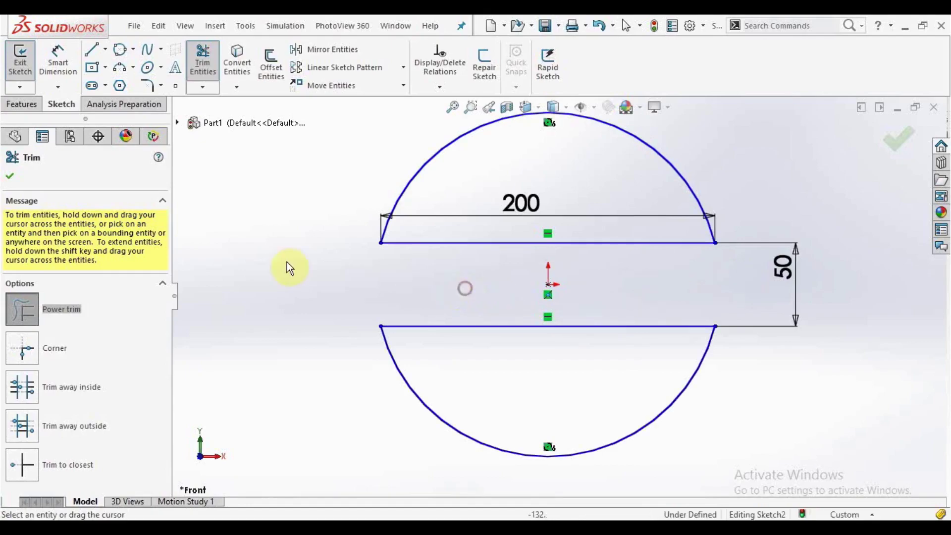
right_click(294, 276)
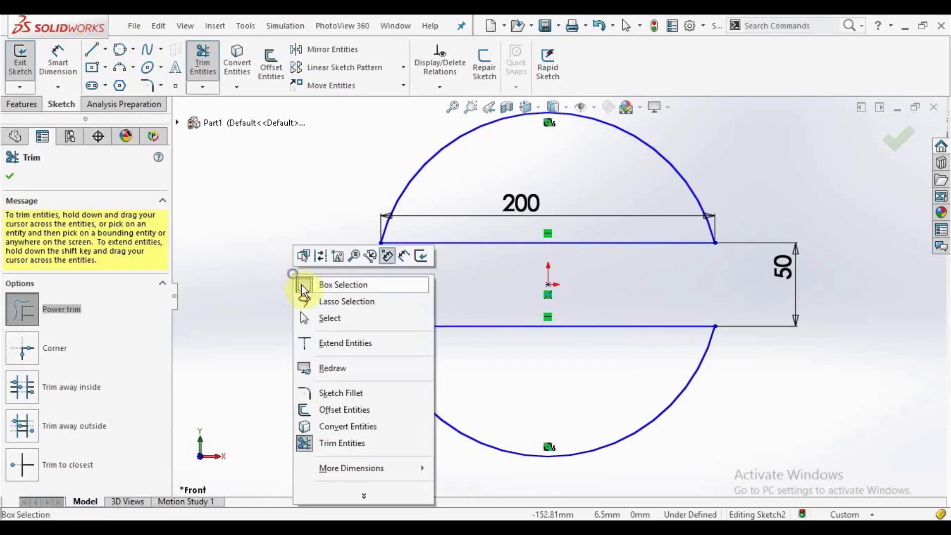
click(319, 319)
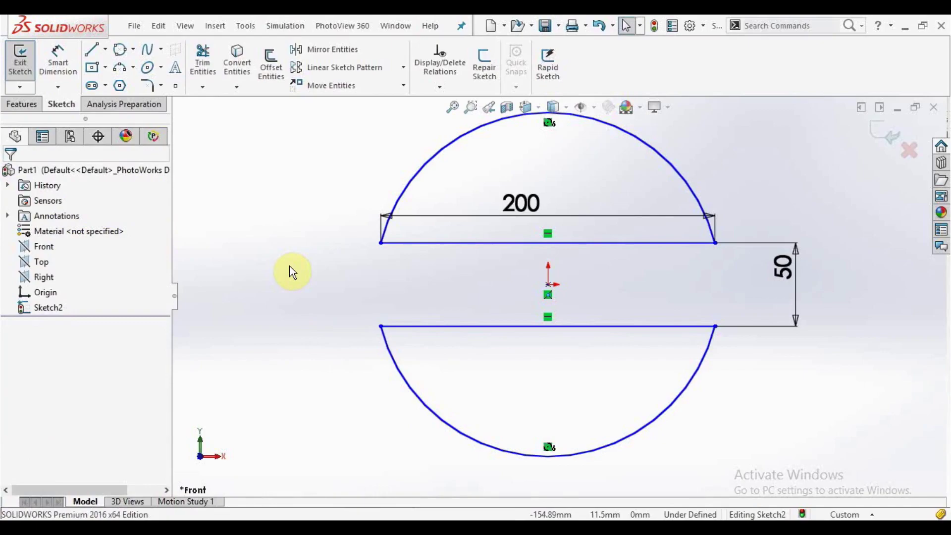
Delete all the trimmed geometry and dimensions from the sketch
scroll(555, 293, up, 2)
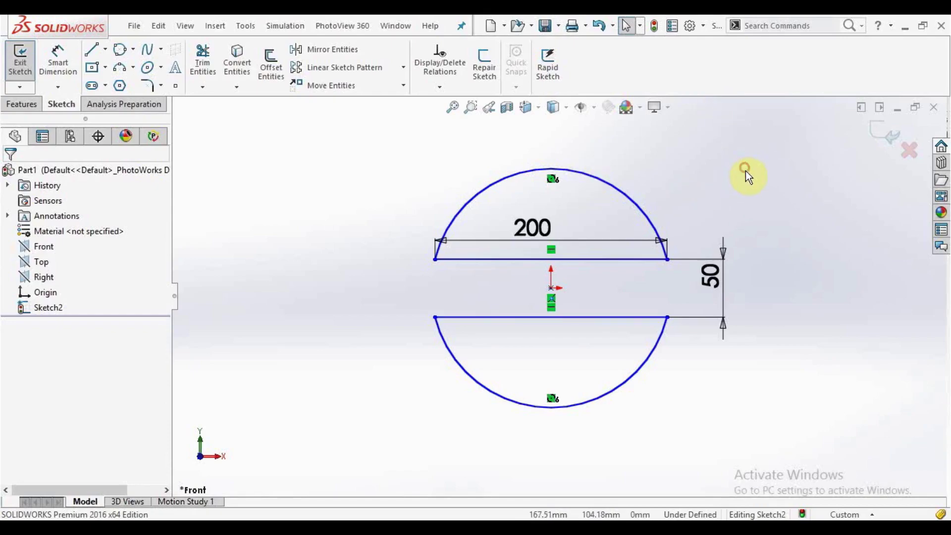
mouse_move(757, 155)
mouse_down()
mouse_move(504, 390)
mouse_move(369, 439)
mouse_up()
key(Delete)
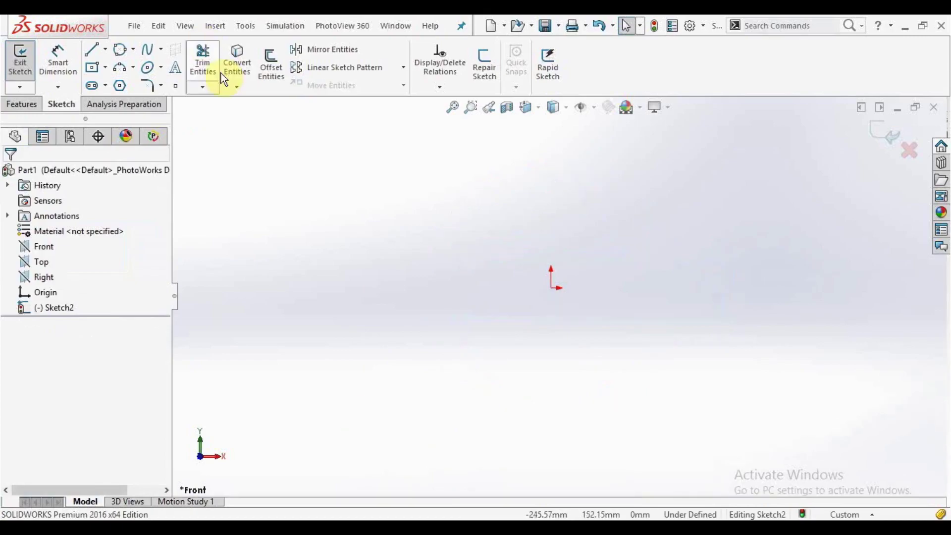
Sketch an open U-shape beside the origin from a vertical line, a horizontal base and a slightly shorter second vertical line
click(92, 50)
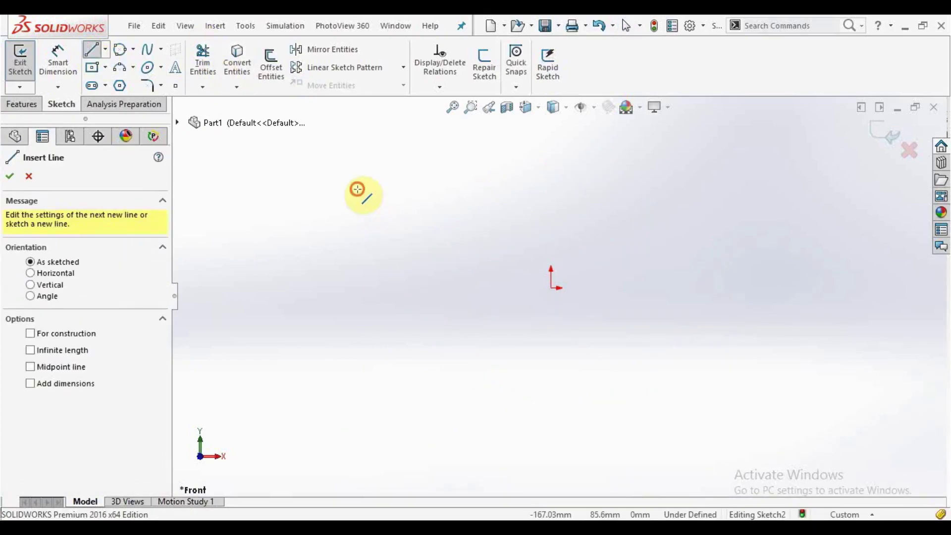
click(358, 189)
click(358, 382)
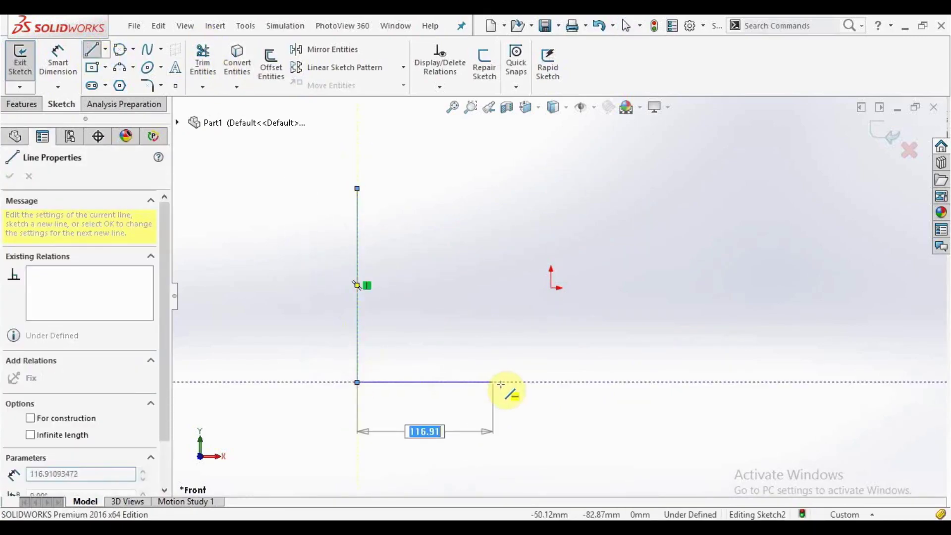
click(505, 383)
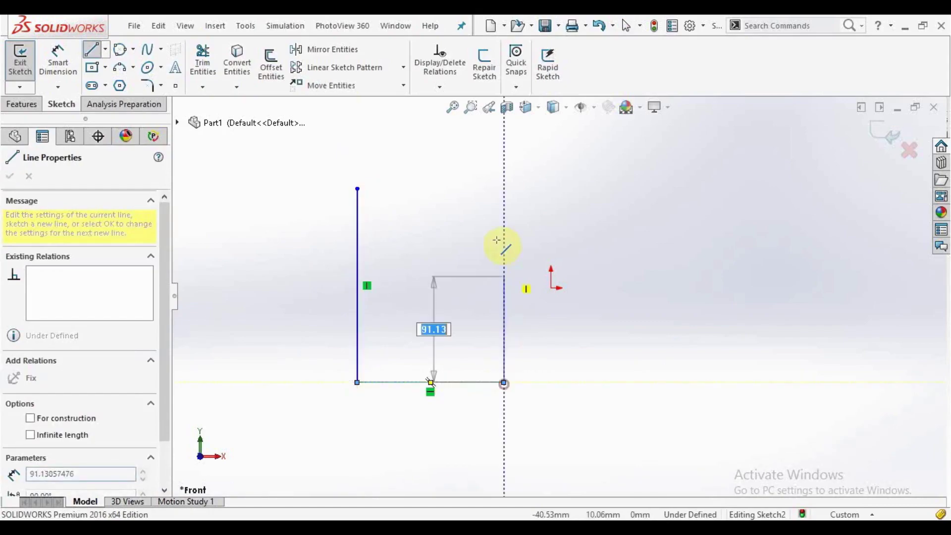
right_click(505, 211)
click(522, 228)
Draw two separate horizontal lines crossing both verticals of the U-shape, one near their upper ends and one just above the base
click(93, 50)
click(326, 253)
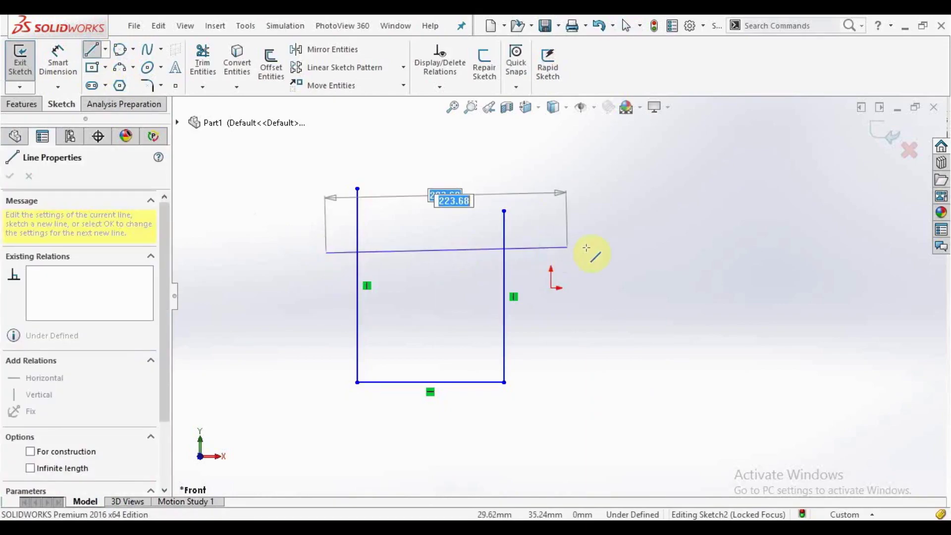
click(589, 251)
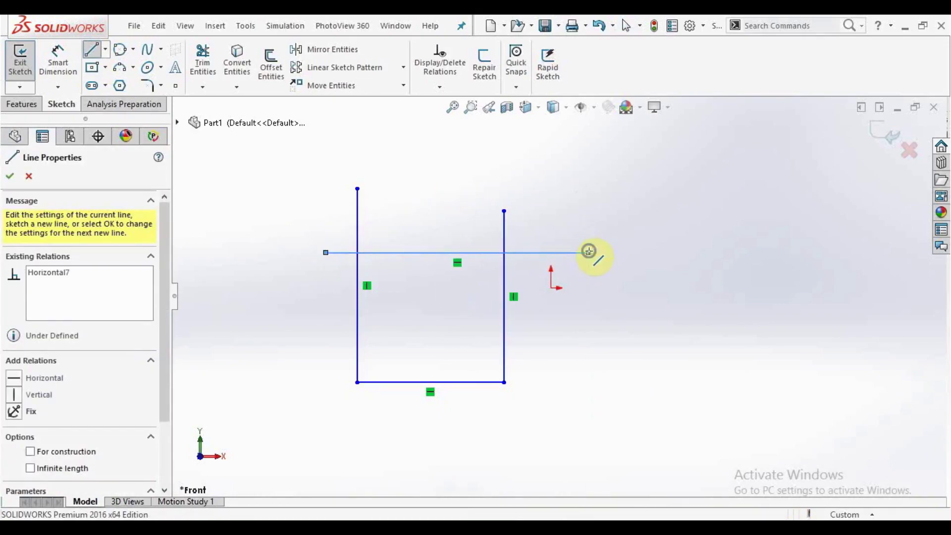
right_click(590, 252)
click(598, 260)
click(95, 54)
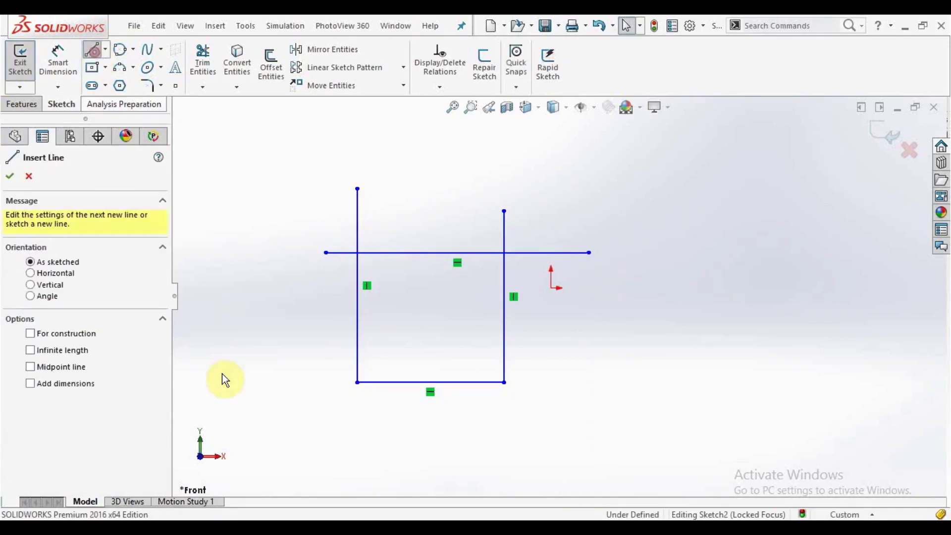
click(321, 332)
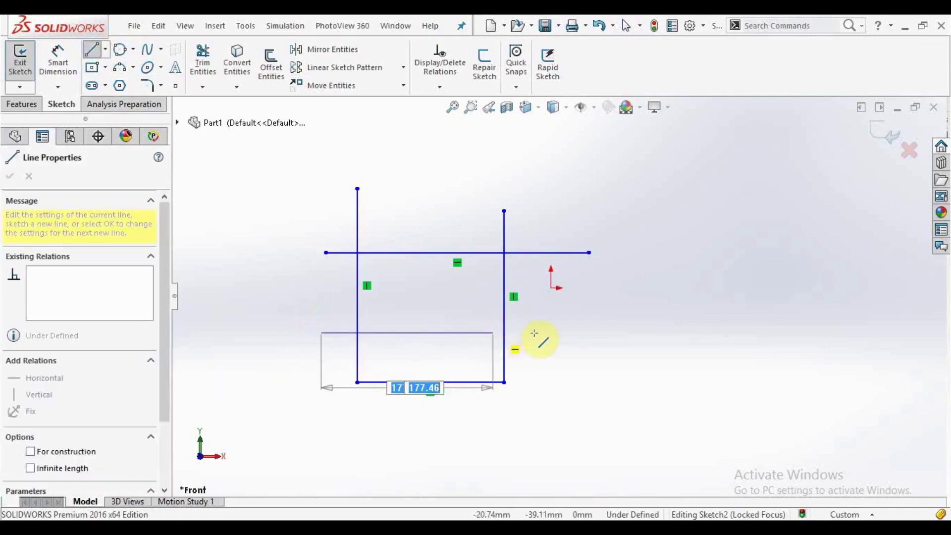
click(543, 333)
right_click(544, 333)
click(581, 342)
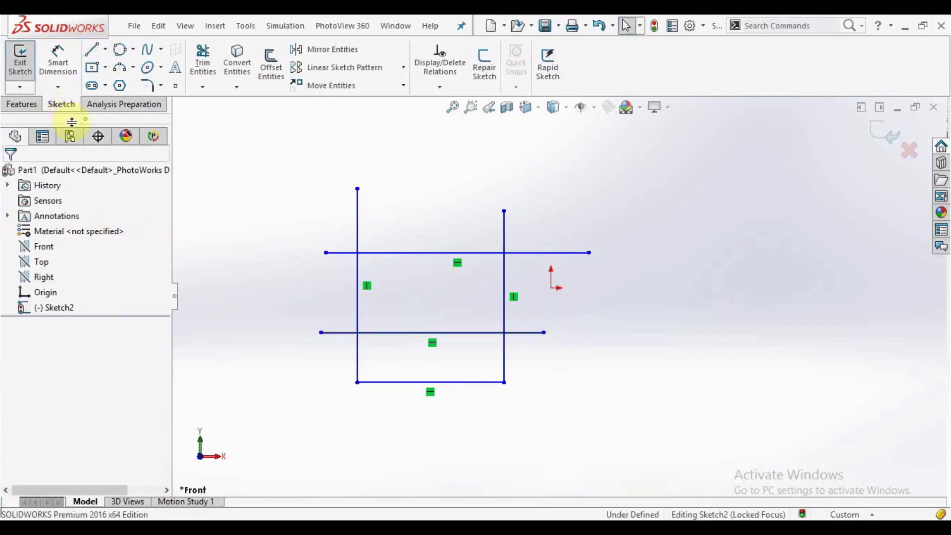
Corner-trim the longer vertical line with the upper and the lower crossing horizontals, keeping the sides toward the inside of the U-shape
click(202, 87)
click(206, 105)
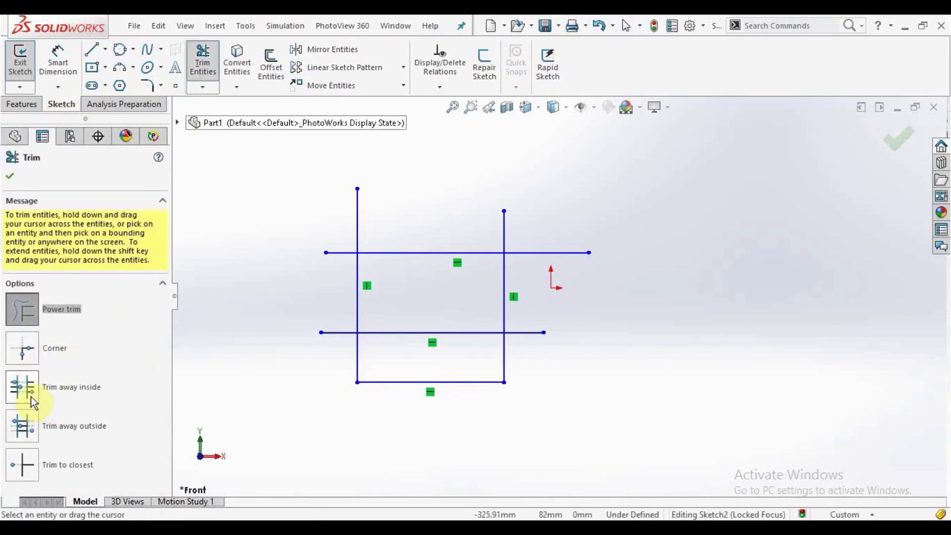
click(22, 349)
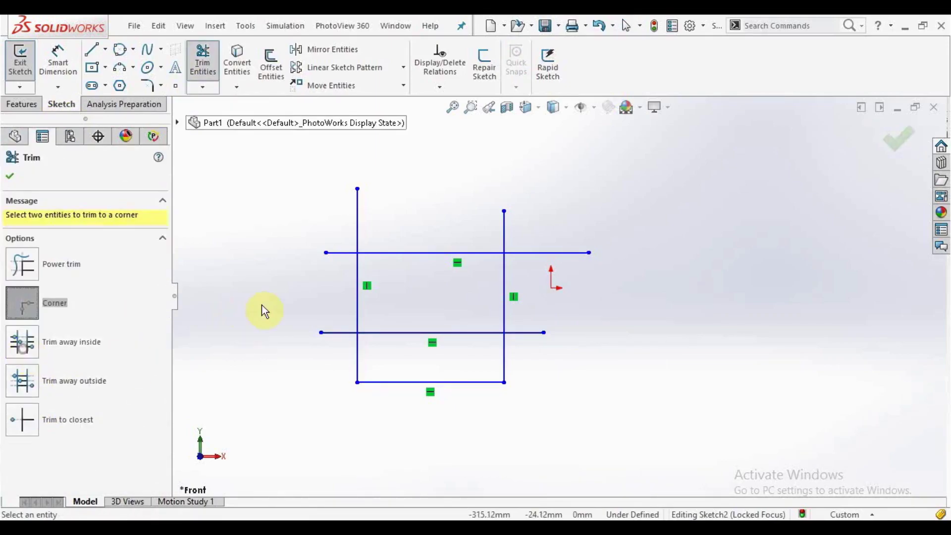
click(373, 253)
click(356, 267)
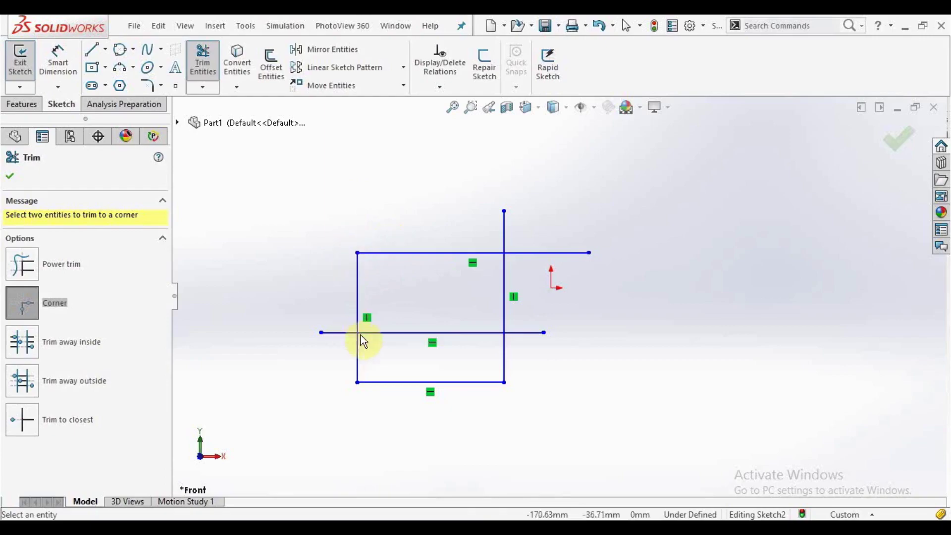
click(355, 299)
click(376, 332)
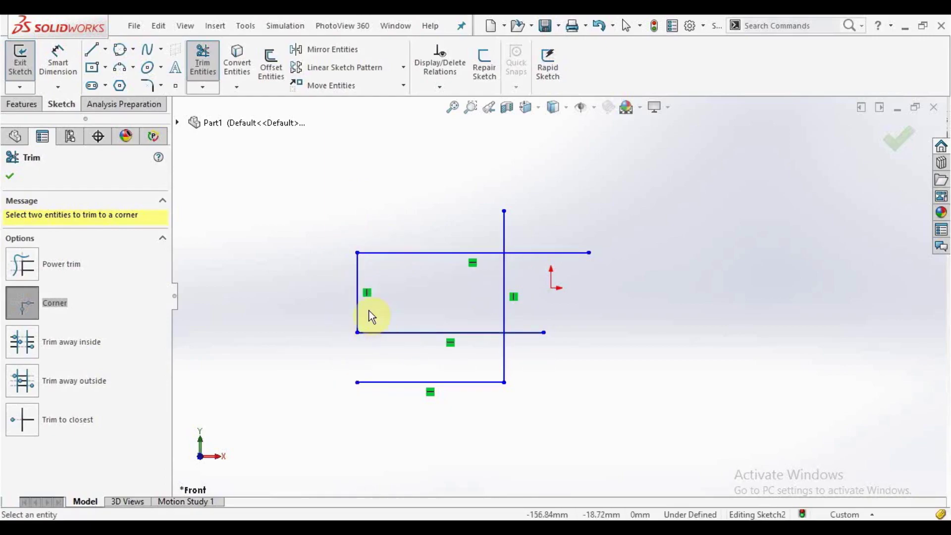
Corner-trim the shorter vertical line with both crossing horizontals to close the shape into a rectangle
click(496, 331)
click(504, 324)
click(483, 253)
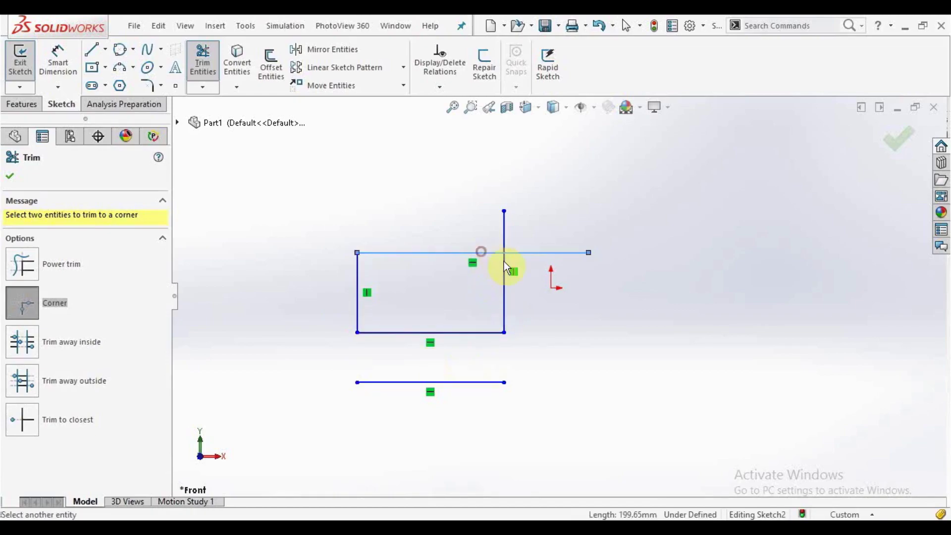
click(506, 263)
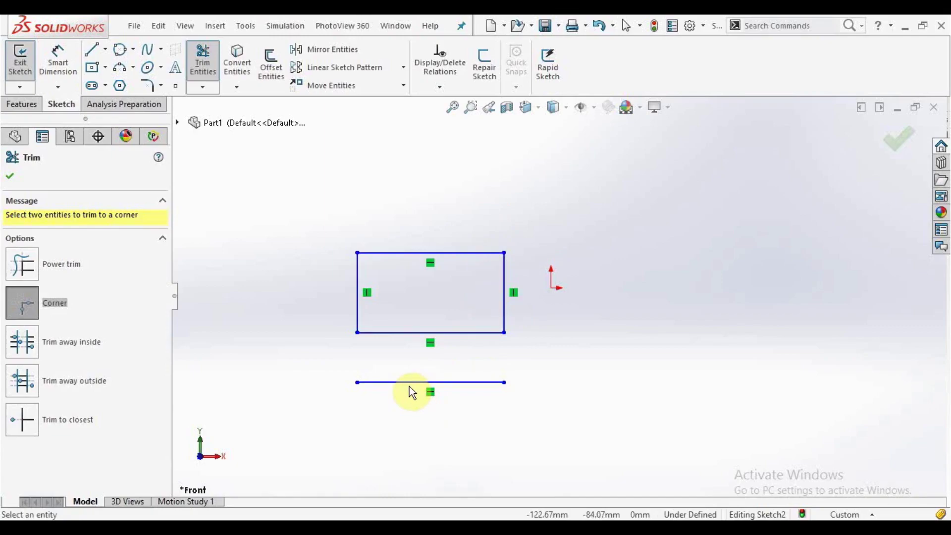
Power-trim the leftover base line below the rectangle and finish trimming
click(34, 274)
mouse_move(378, 360)
mouse_down()
mouse_move(385, 399)
mouse_move(374, 415)
mouse_up()
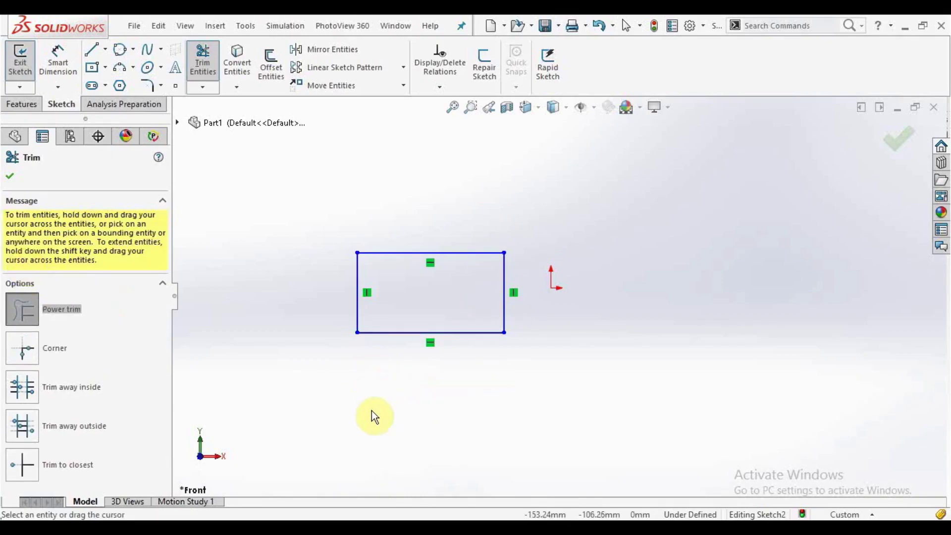
click(9, 175)
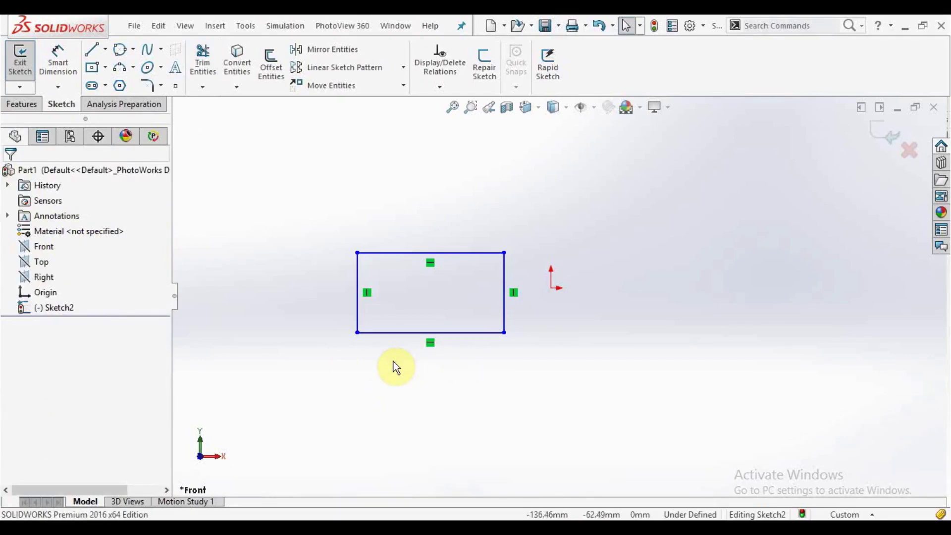
Undo the corner and power trims as well as the lower crossing line, back to the U-shape with only the upper horizontal
key(ctrl+z)
key(ctrl+z)
key(ctrl+z)
key(ctrl+z)
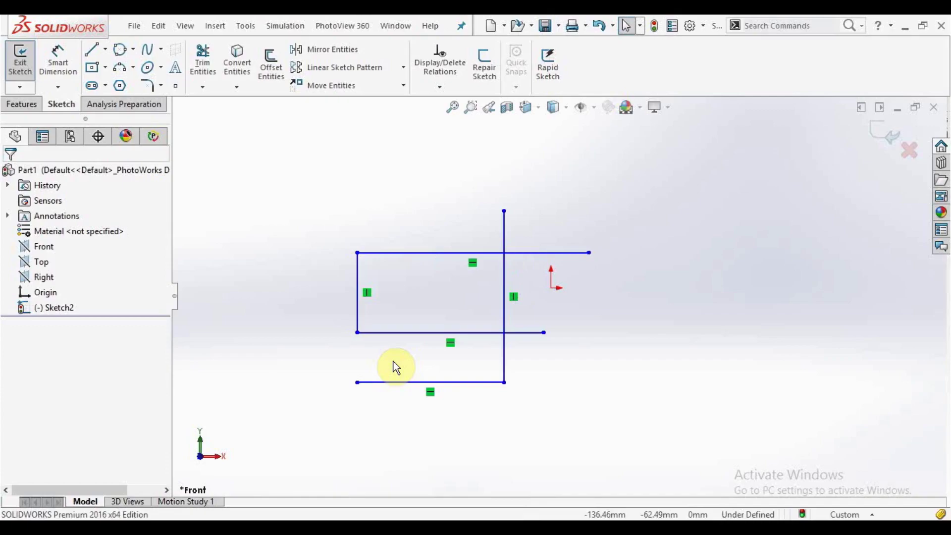
key(ctrl+z)
key(ctrl+z)
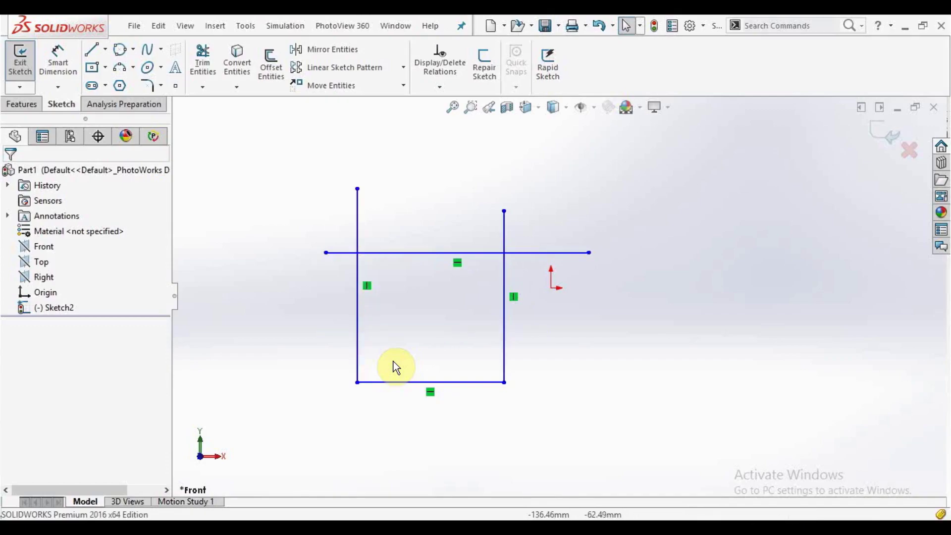
Draw a horizontal line about 196 mm long across both verticals, just above the base of the U-shape
click(92, 49)
click(331, 355)
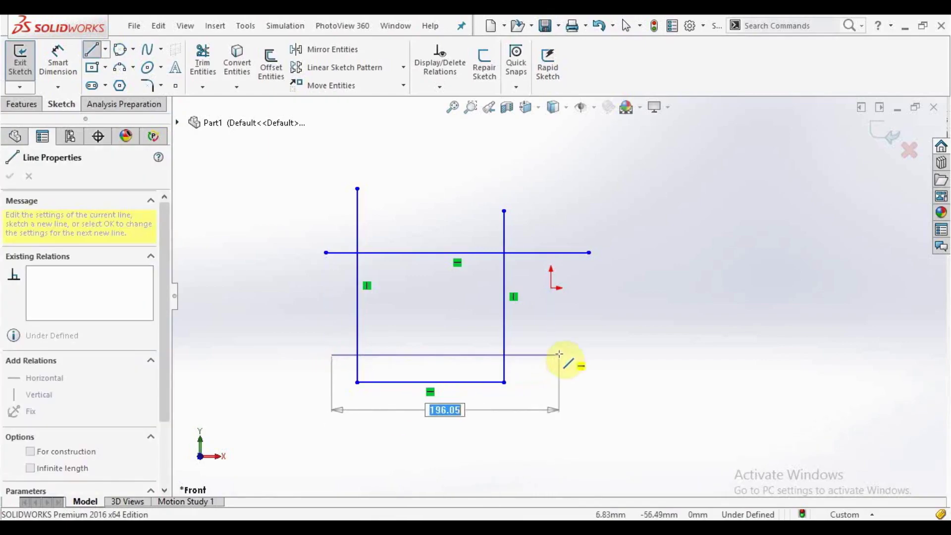
right_click(558, 354)
click(569, 356)
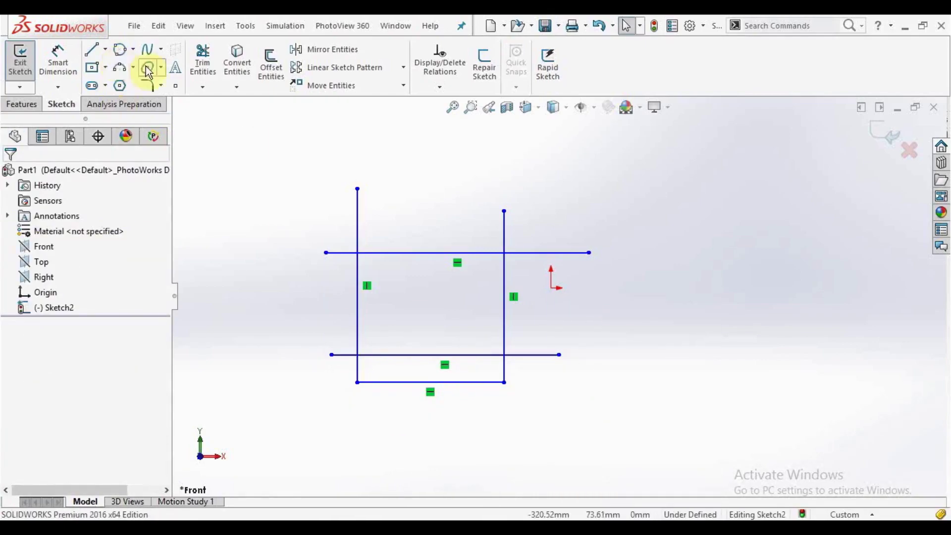
Use Trim away inside with the two verticals as boundaries to remove the middle portions of both crossing horizontals
click(193, 85)
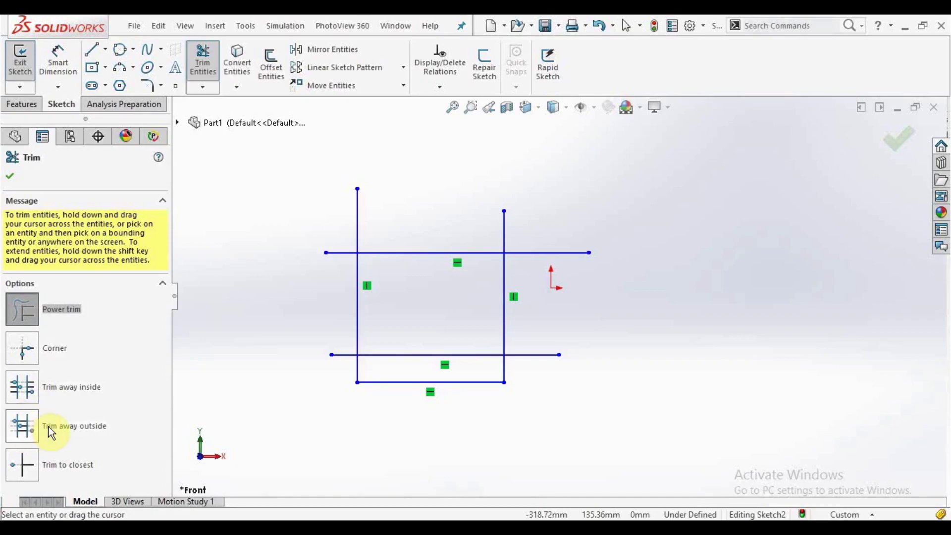
click(22, 389)
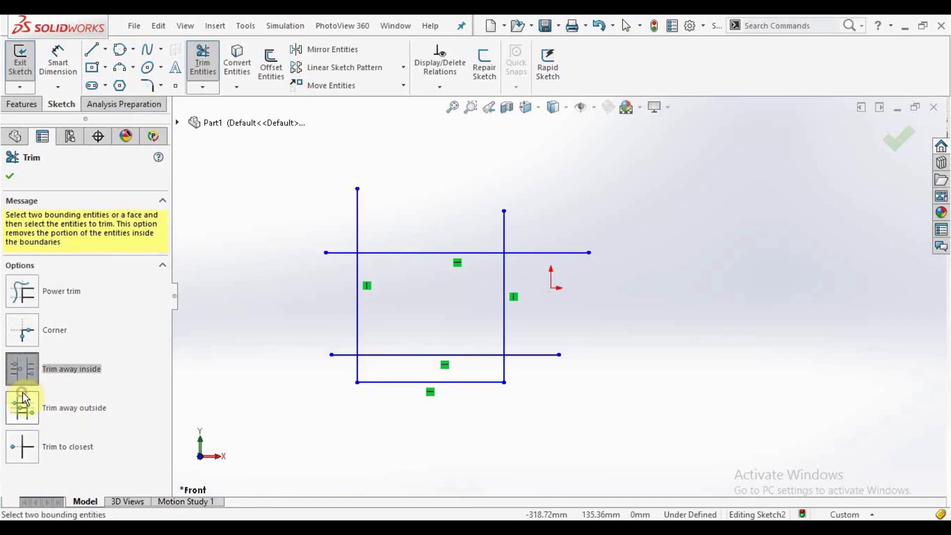
click(357, 267)
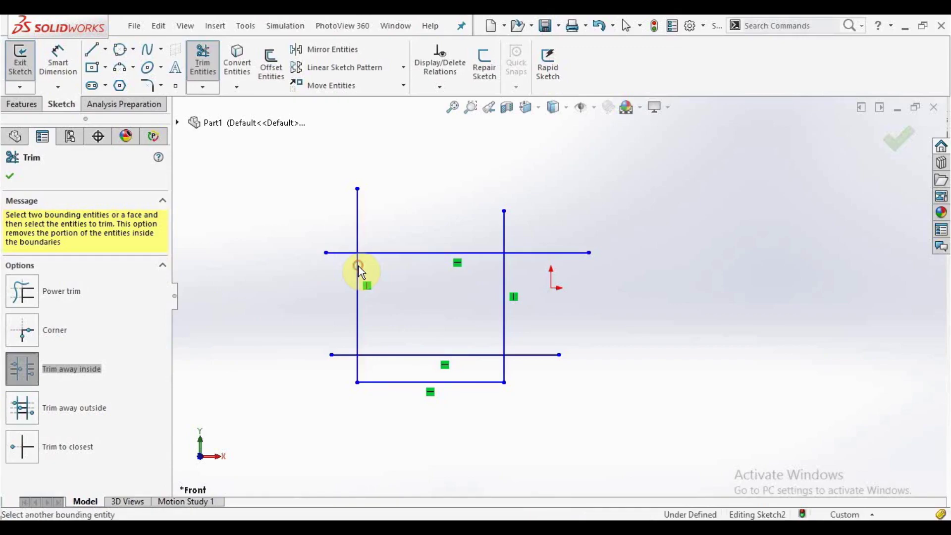
click(504, 263)
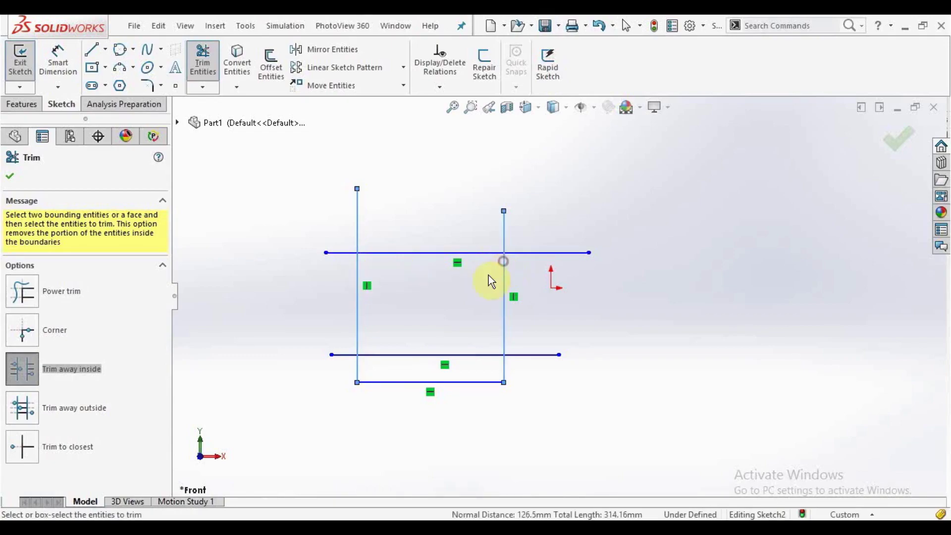
click(409, 256)
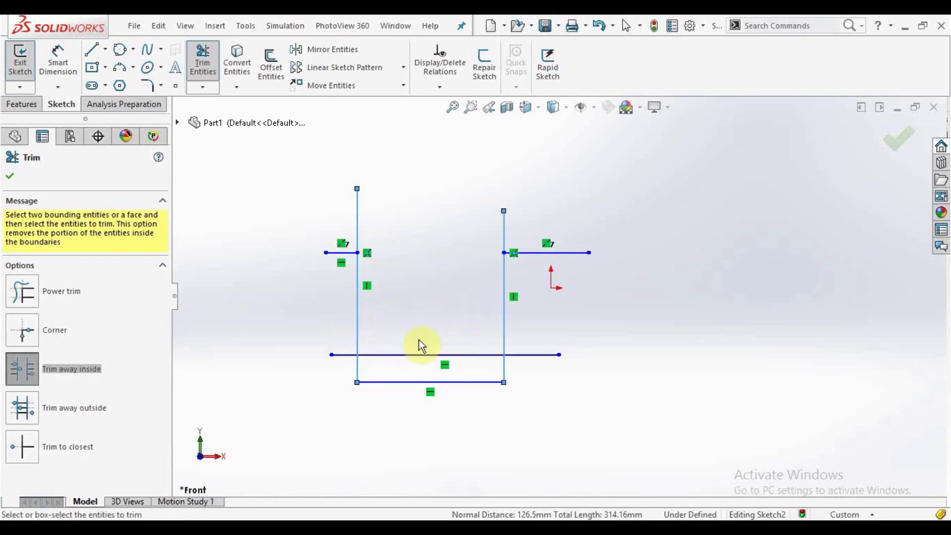
click(418, 356)
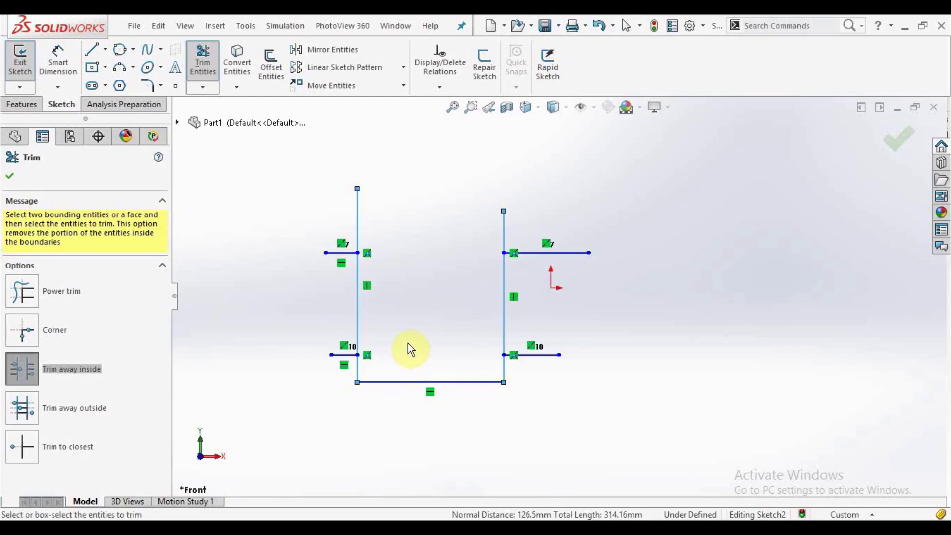
click(342, 356)
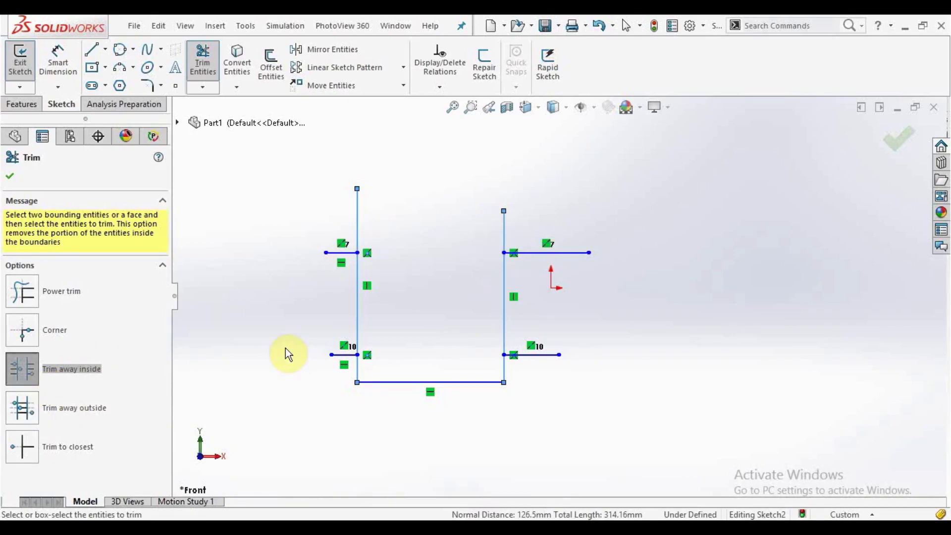
key(Escape)
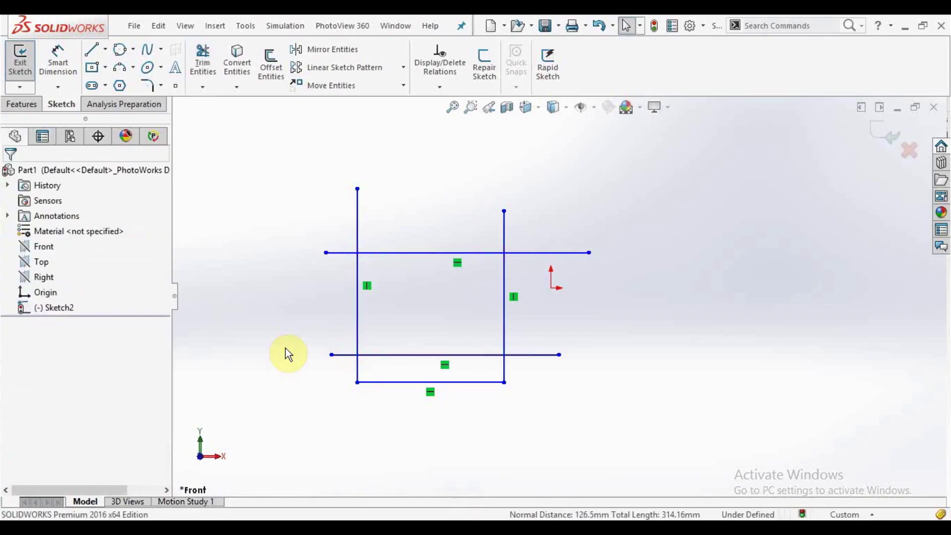
Use Trim away outside with the two verticals as boundaries to remove the overhanging ends of both crossing horizontals
click(204, 62)
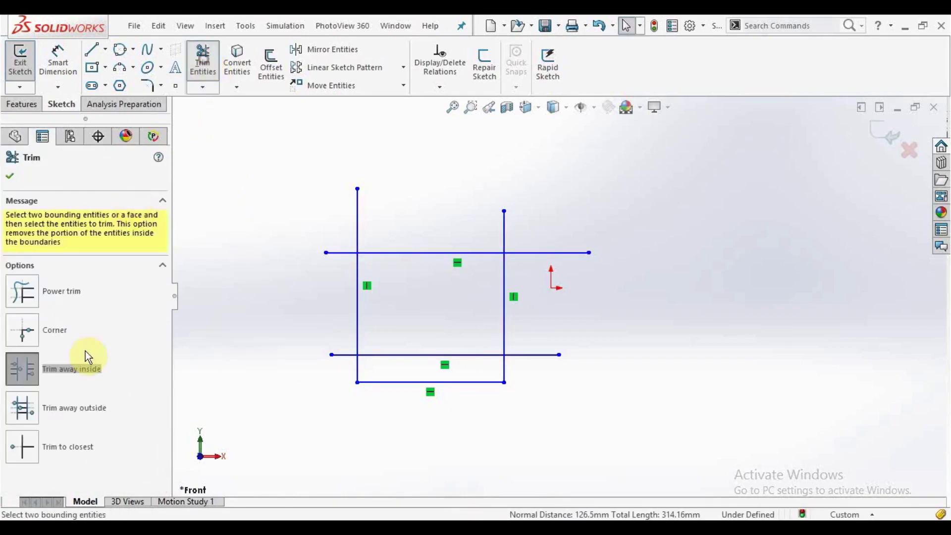
click(68, 407)
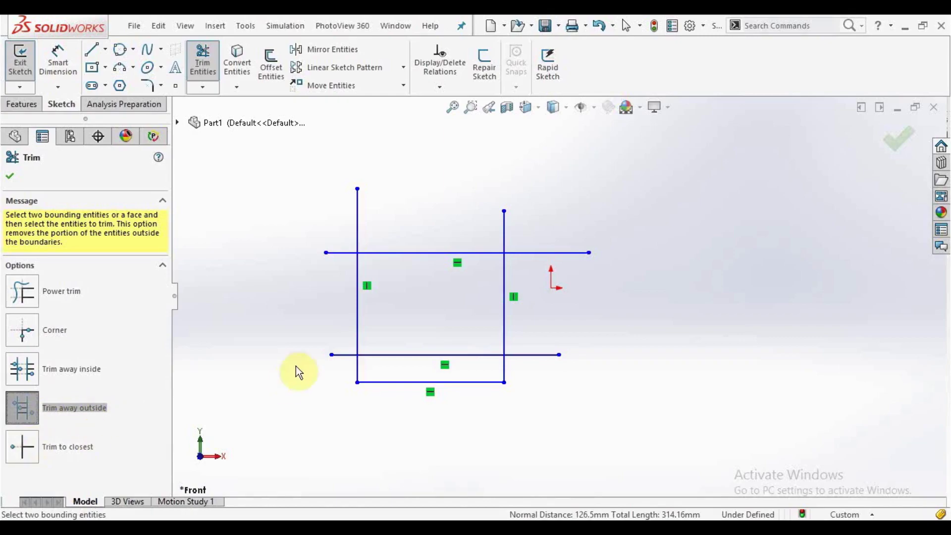
click(357, 306)
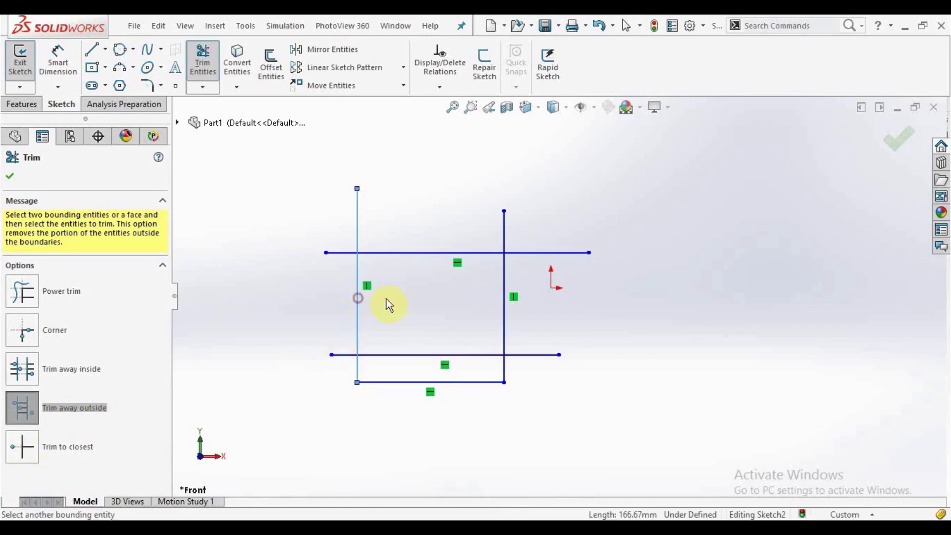
click(504, 274)
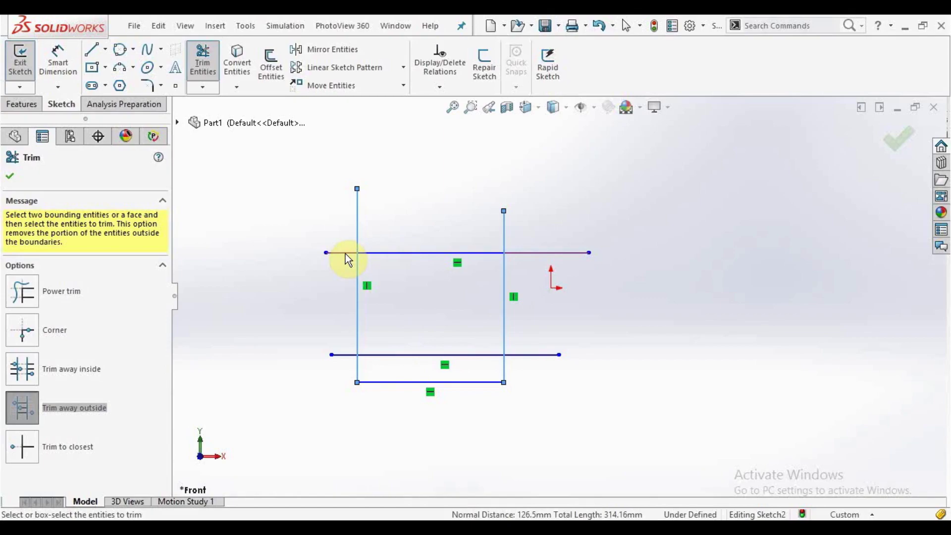
click(536, 253)
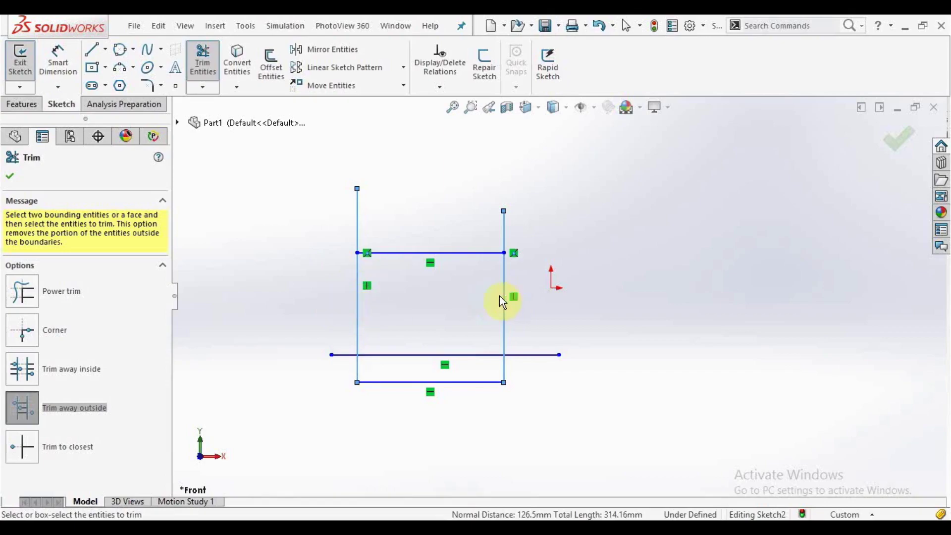
click(347, 356)
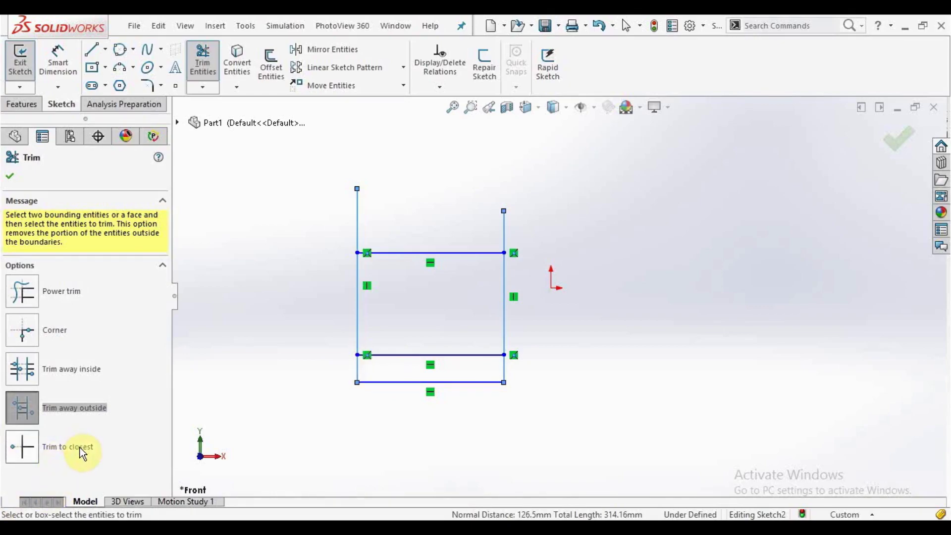
click(11, 177)
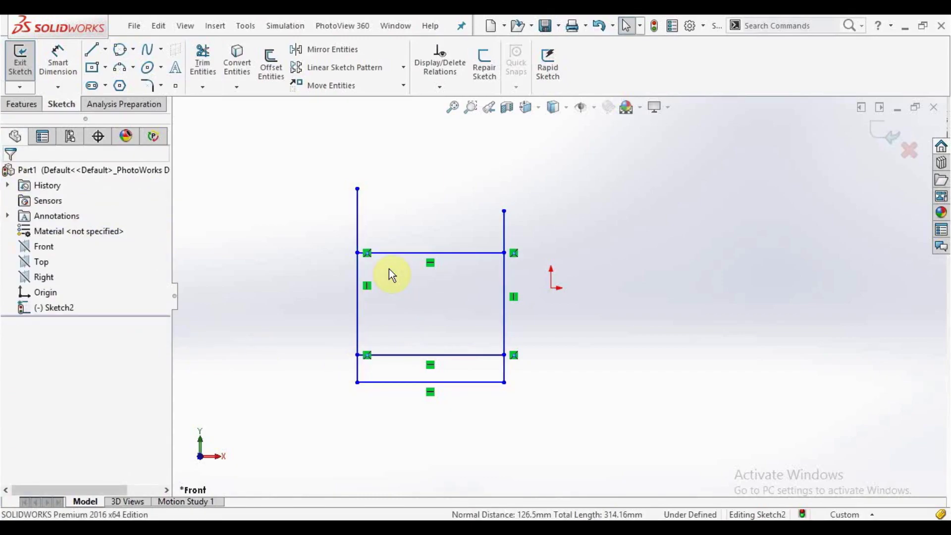
Undo both outside trims of the crossing horizontals
key(ctrl+z)
key(ctrl+z)
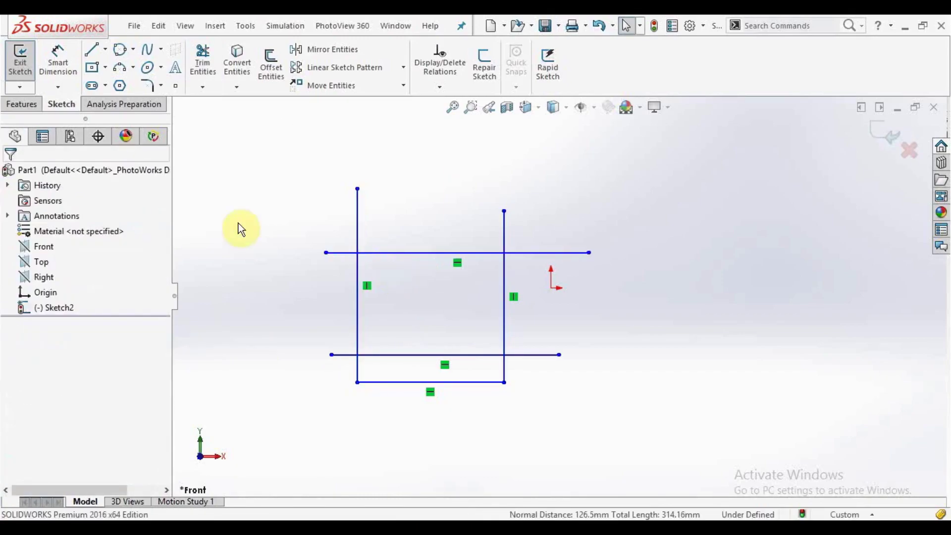
click(235, 63)
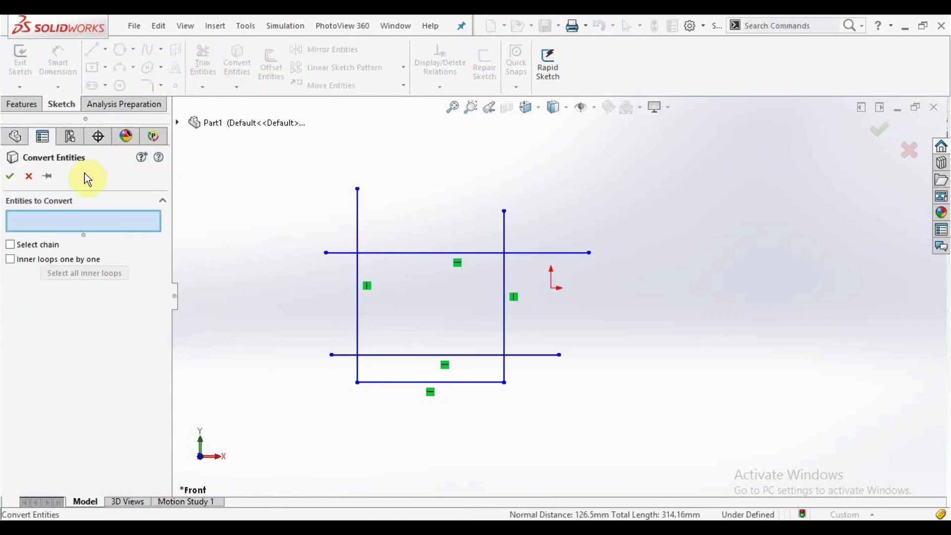
click(29, 176)
Use Trim to closest to remove the middle segments of both verticals and of the upper crossing horizontal
click(202, 63)
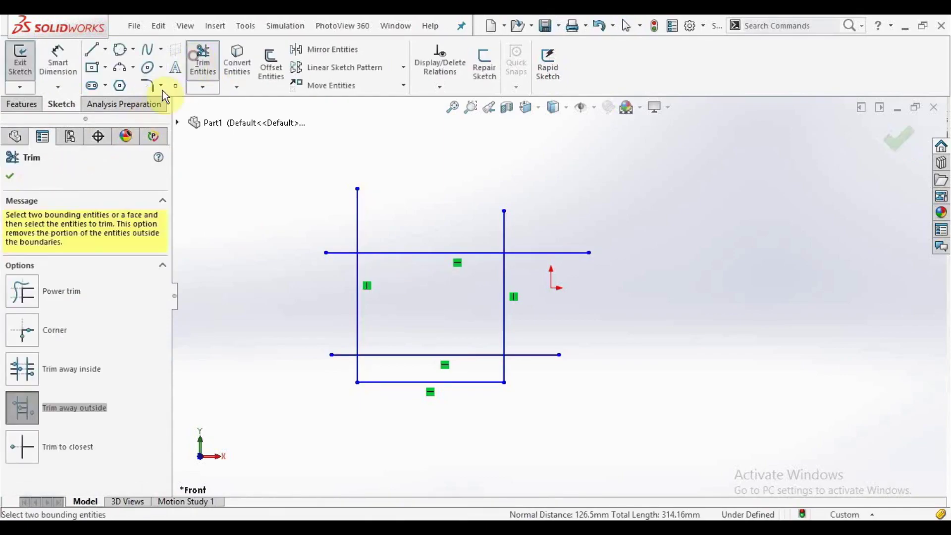
click(63, 450)
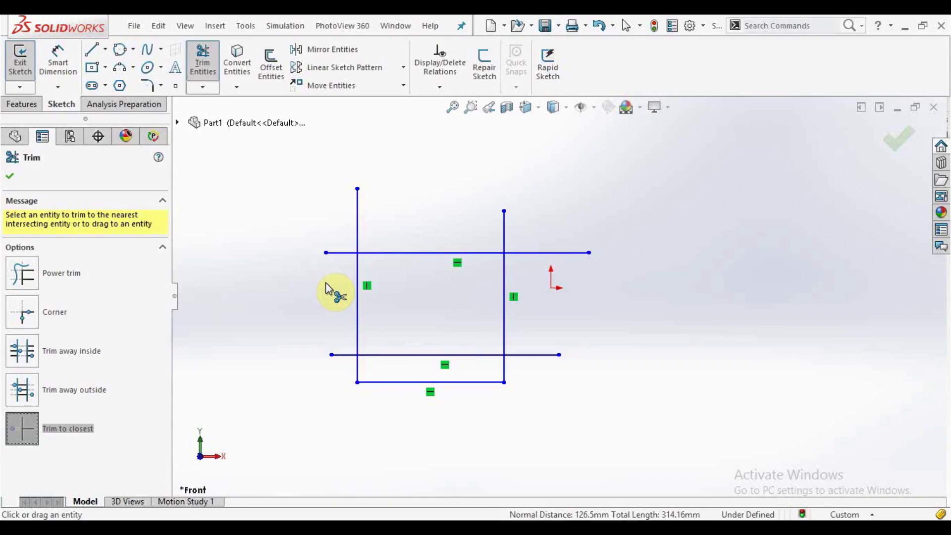
click(357, 277)
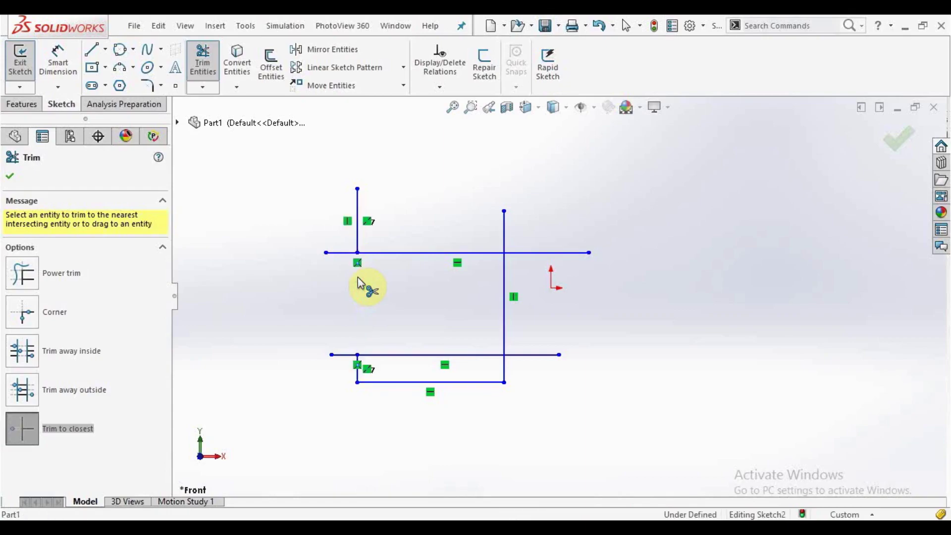
click(475, 253)
click(504, 284)
Trim to closest both overhanging ends of the lower horizontal, the base line and the remaining upper piece of the longer vertical
click(533, 355)
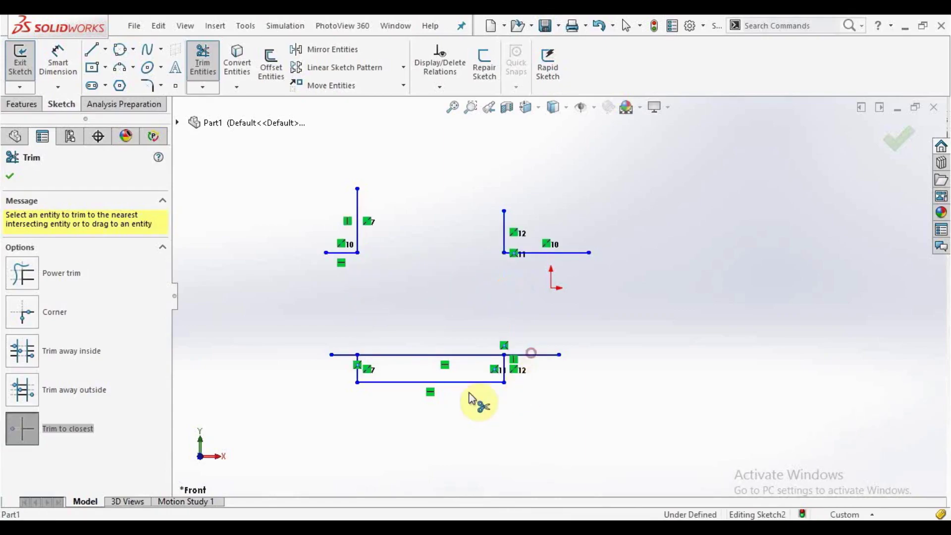
click(455, 382)
click(357, 245)
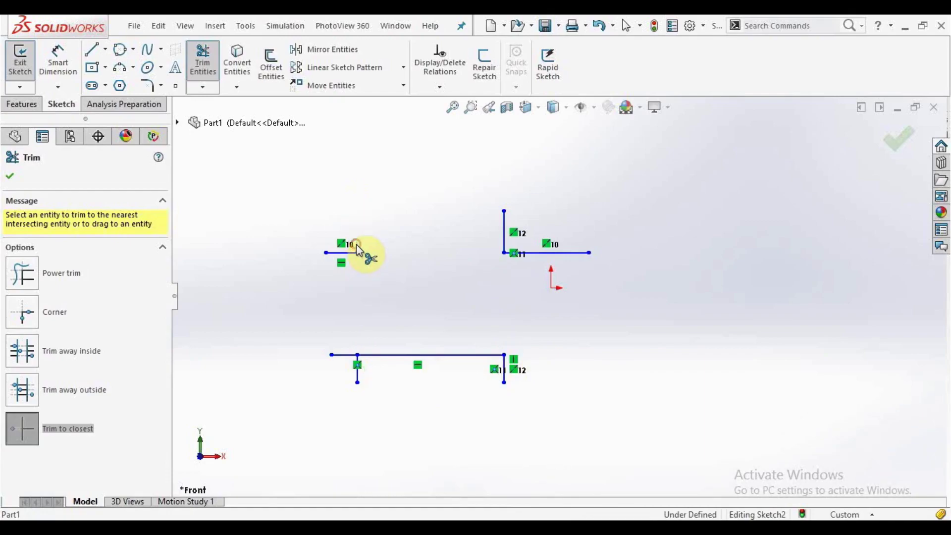
click(347, 354)
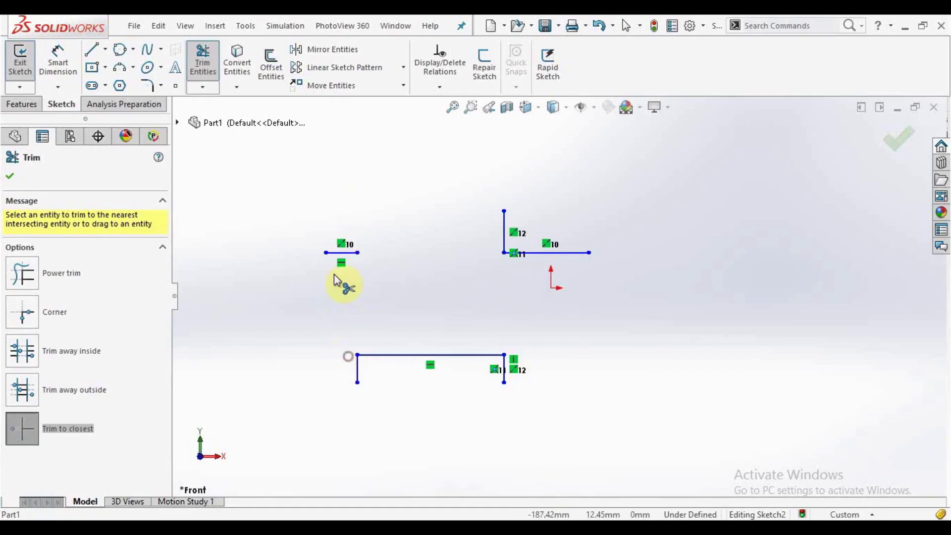
Trim to closest the isolated short horizontal and the lower-left vertical stub, and delete all remaining sketch lines
click(340, 252)
click(358, 377)
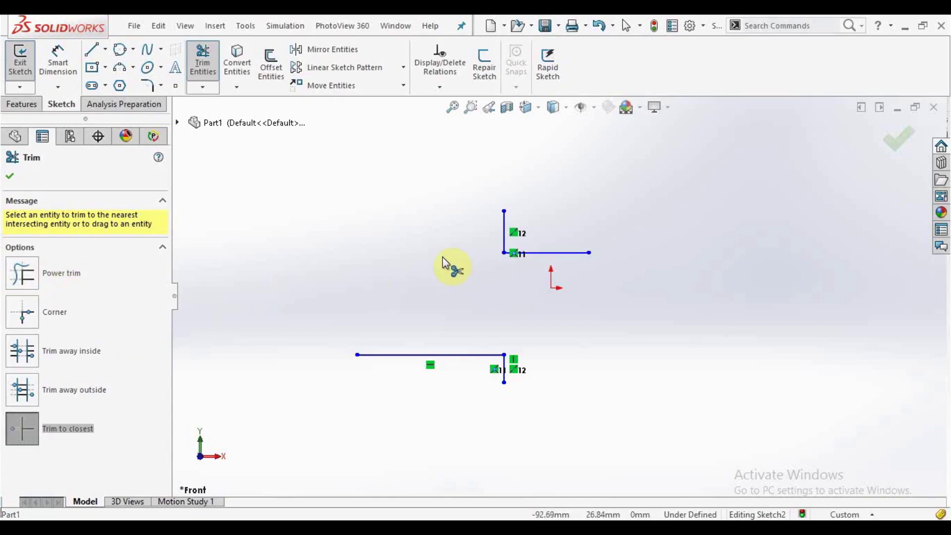
key(Escape)
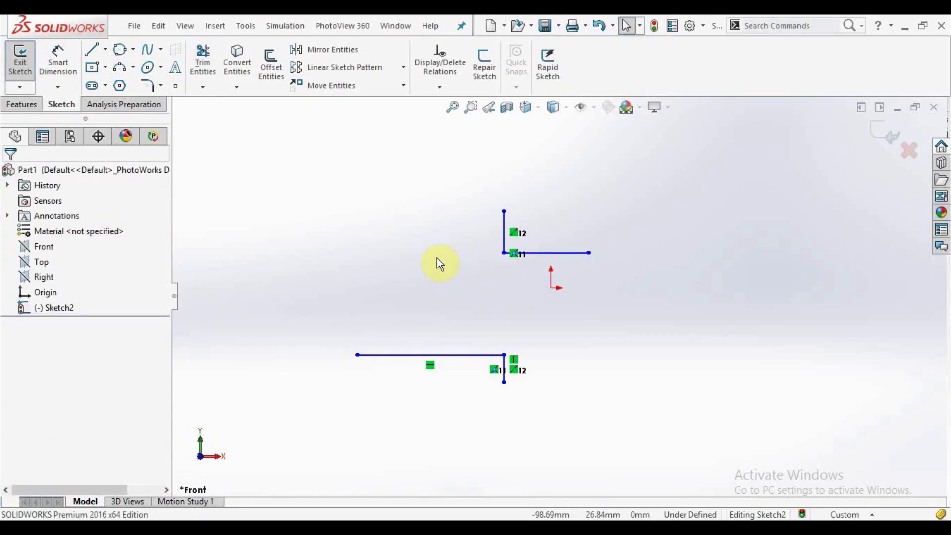
drag(633, 192, 290, 439)
key(Delete)
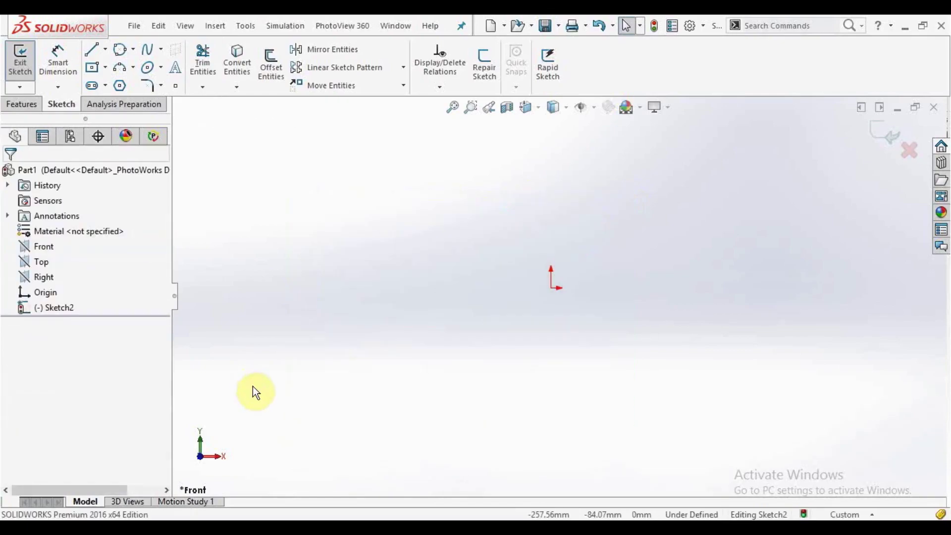
Sketch a horizontal line about 145 mm long starting at the origin
click(97, 50)
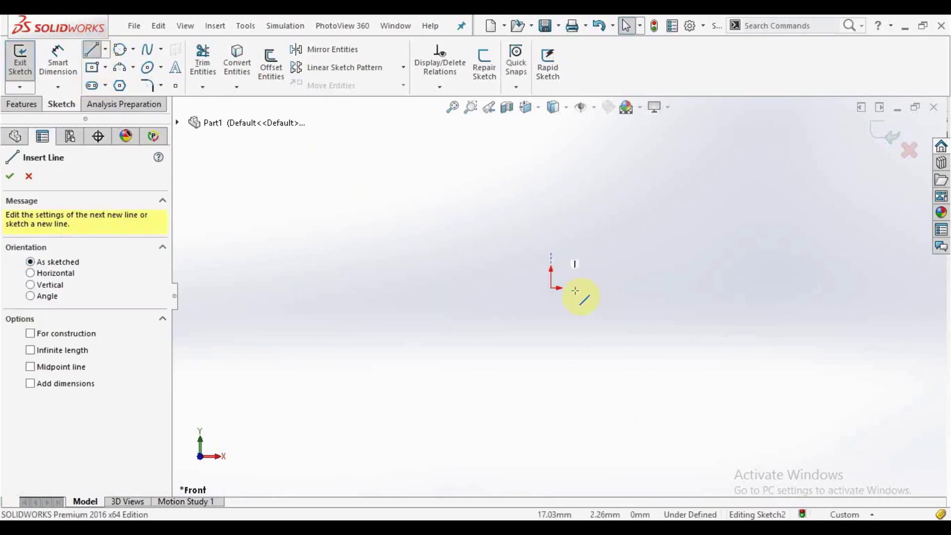
click(550, 289)
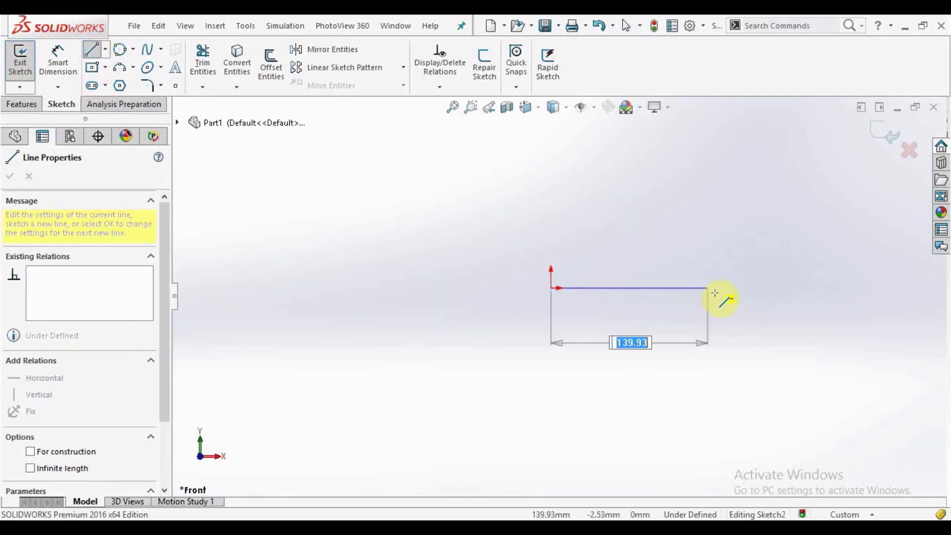
click(720, 287)
right_click(725, 297)
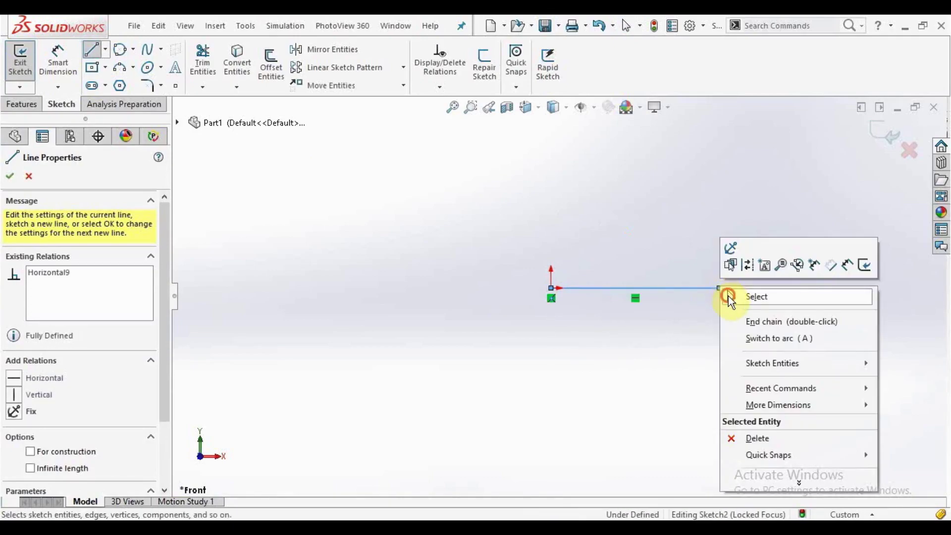
click(728, 296)
key(f)
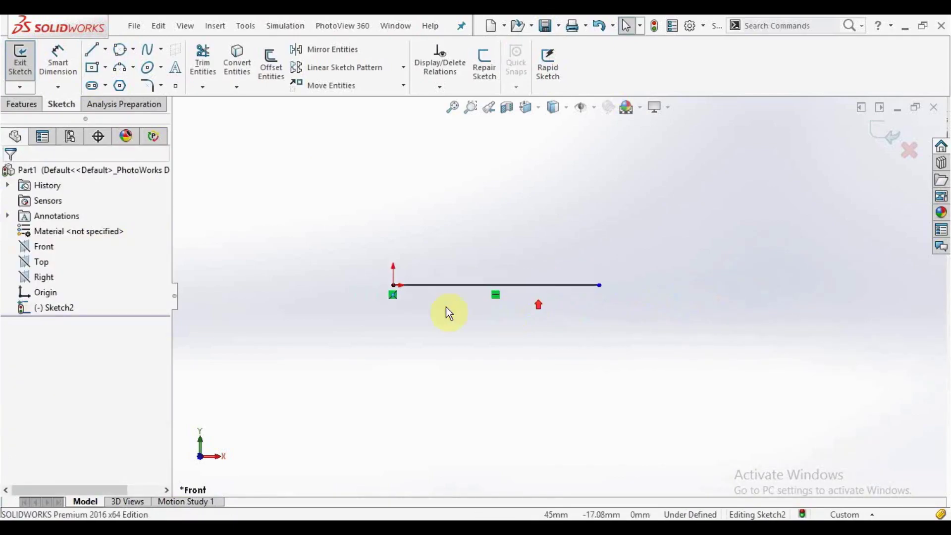
With Power trim, lengthen the line's free end to about 227 mm and shorten it back to about 203 mm
click(193, 53)
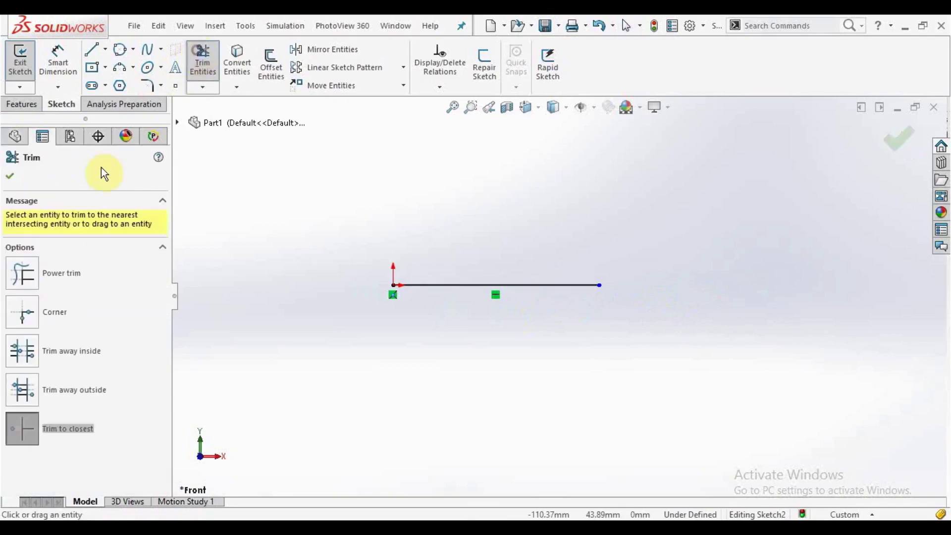
click(34, 276)
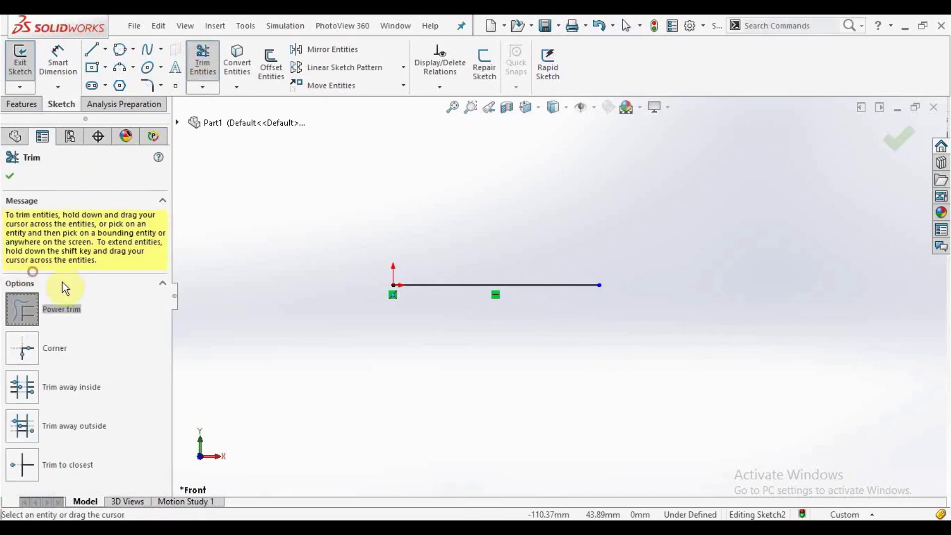
click(495, 287)
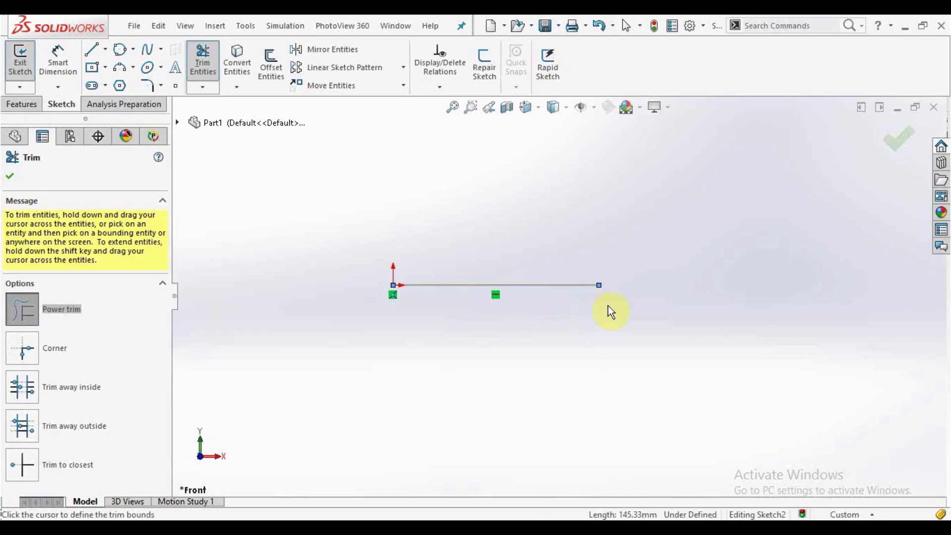
click(714, 299)
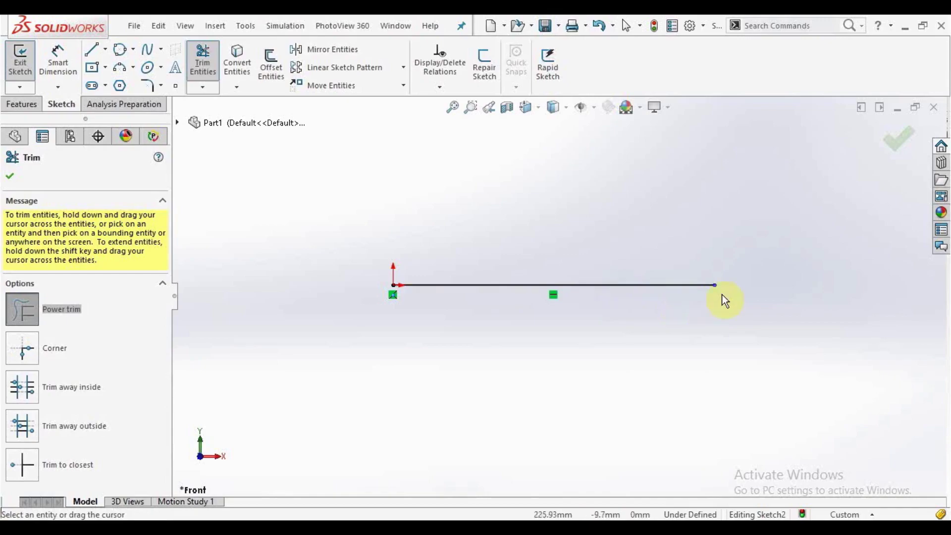
click(615, 287)
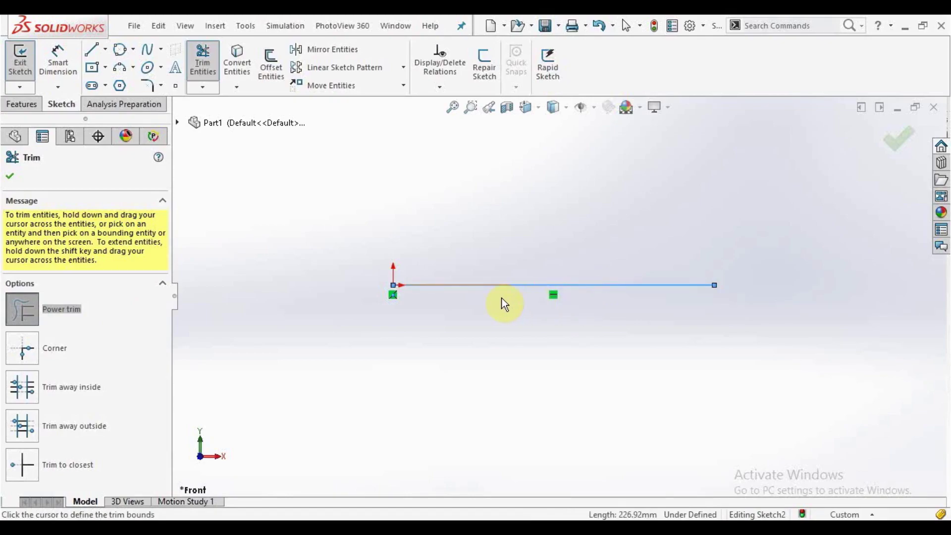
click(680, 293)
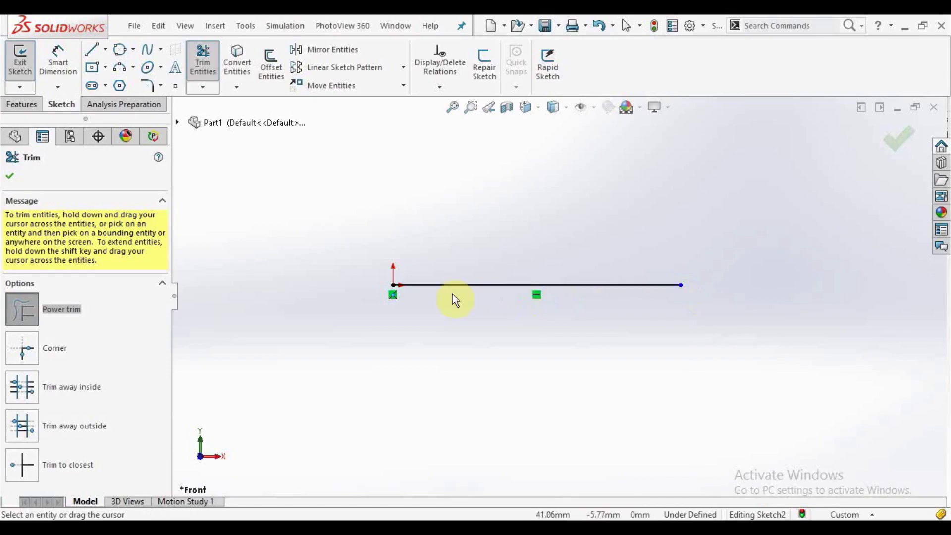
Power trim the line's origin end back to leave a short far piece, and trim that piece away completely
click(429, 287)
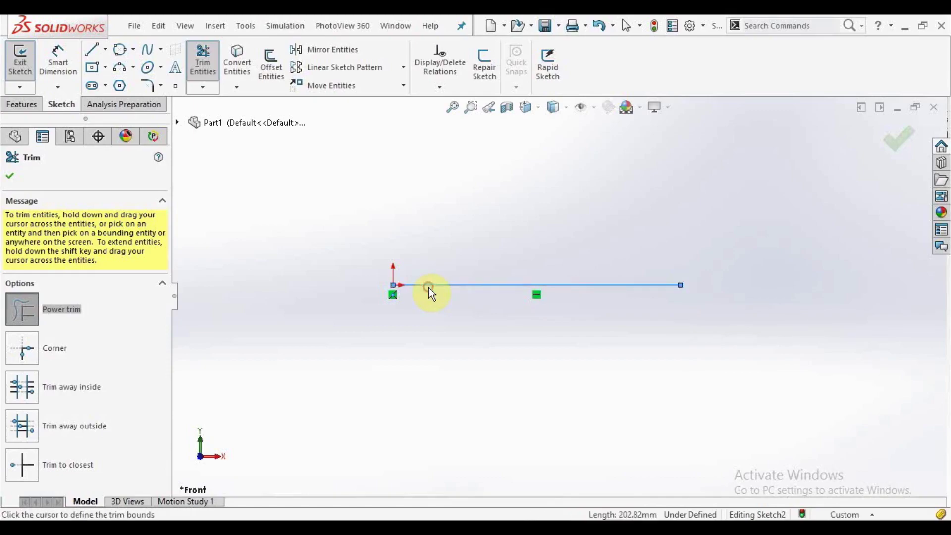
click(619, 295)
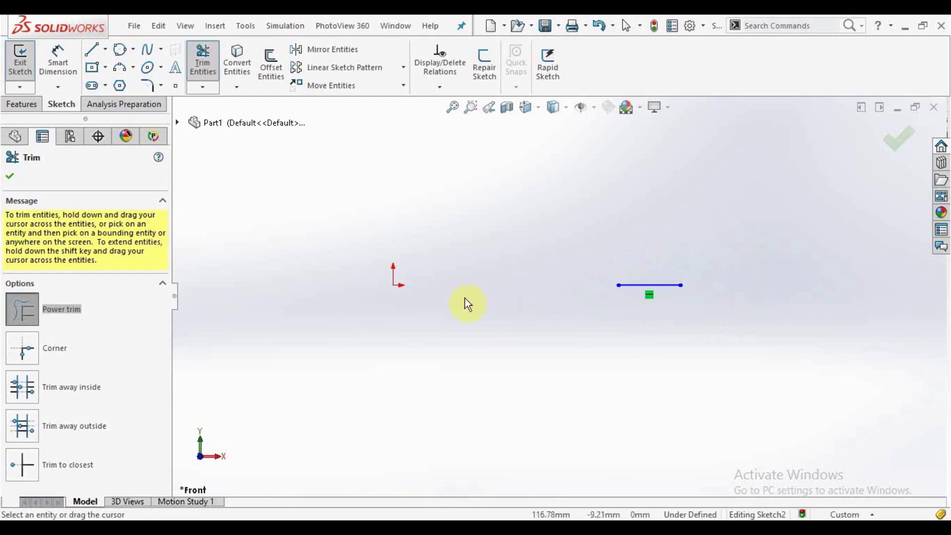
drag(654, 275, 537, 361)
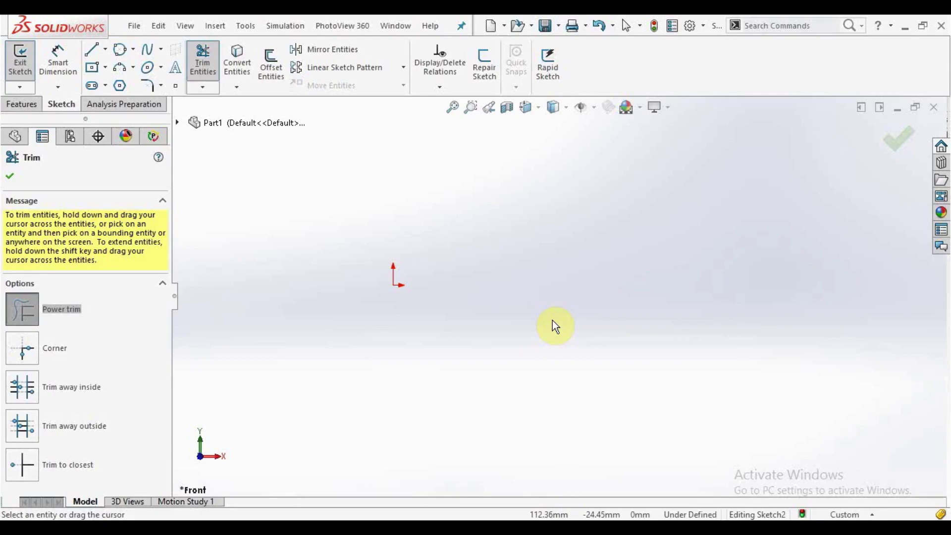
key(Escape)
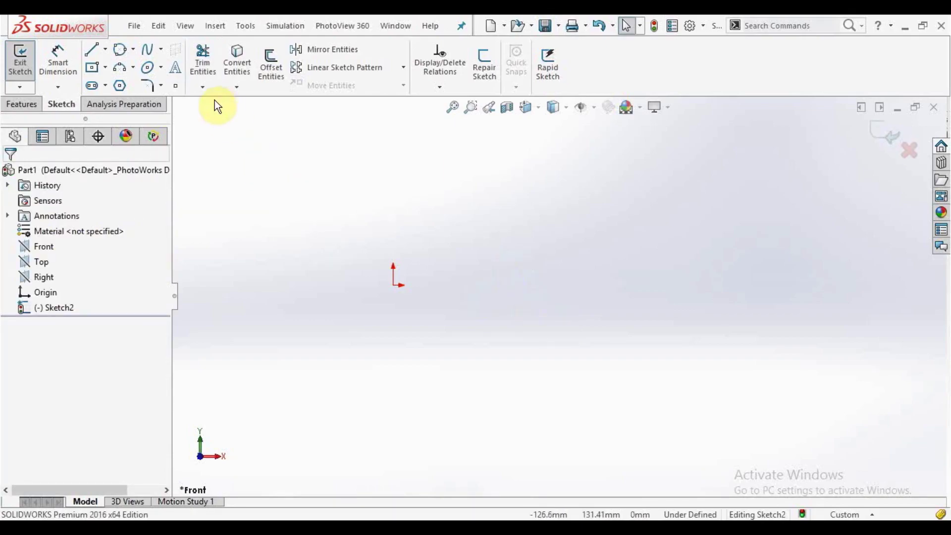
Sketch a chain of a horizontal line above the origin and a vertical line about 130 mm long down from its far end
click(201, 88)
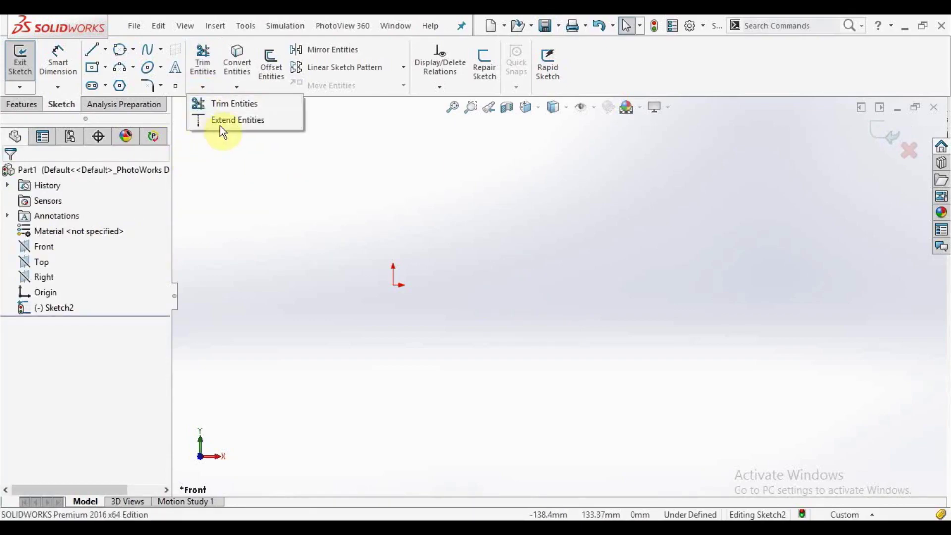
click(92, 48)
click(467, 210)
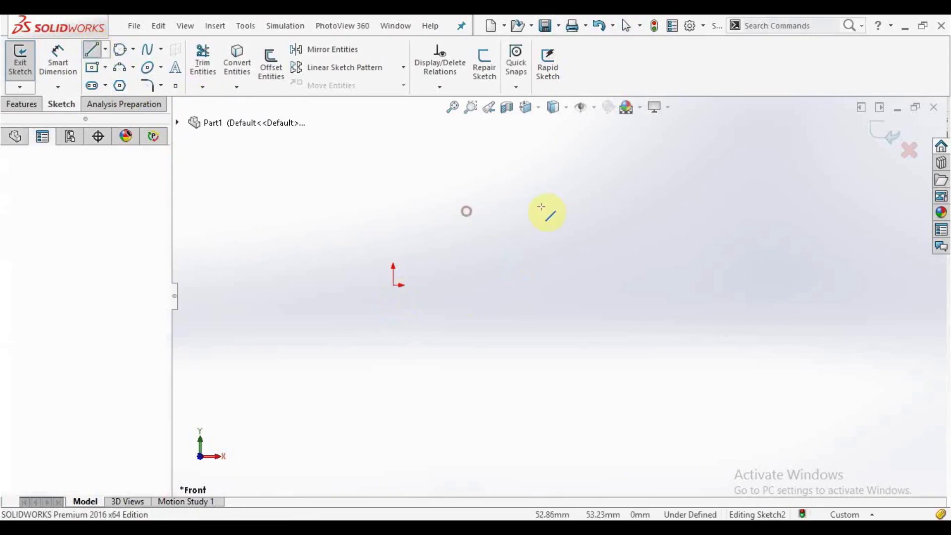
click(606, 204)
click(661, 211)
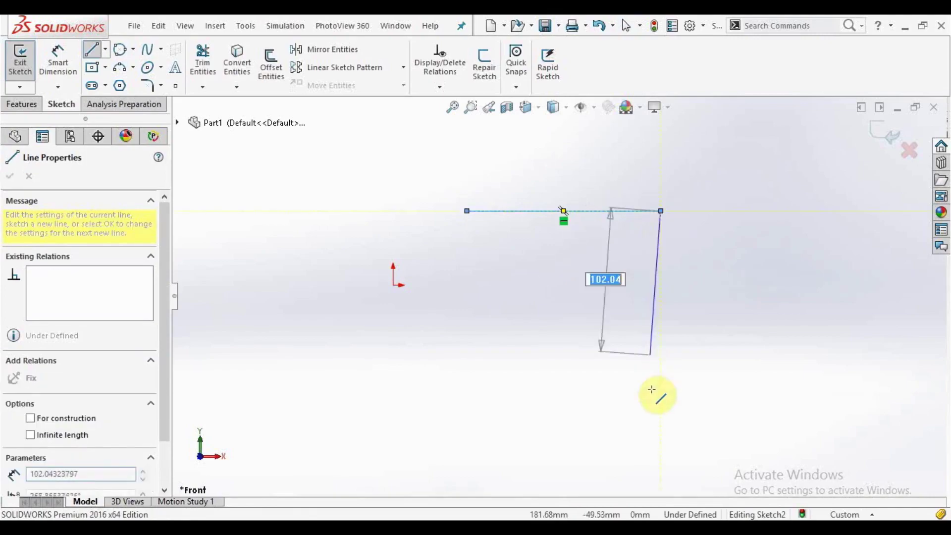
click(659, 396)
right_click(660, 399)
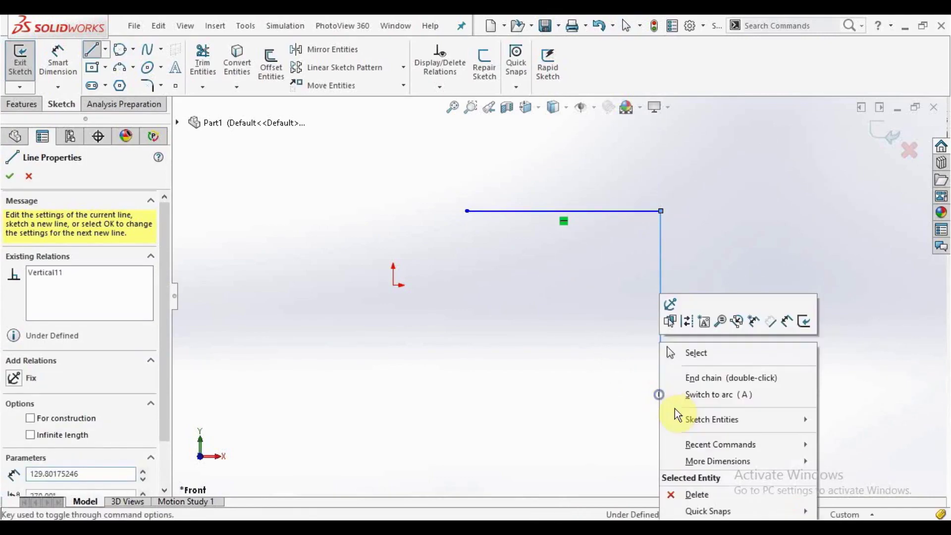
click(691, 351)
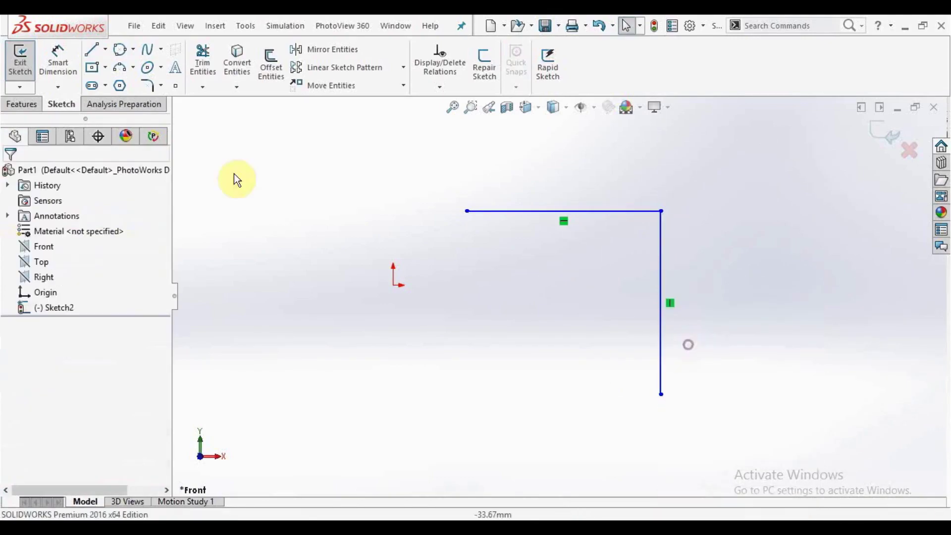
Sketch a circle of about 71 mm radius below the vertical line's free end, leaving a gap between them
click(134, 48)
click(124, 67)
key(z)
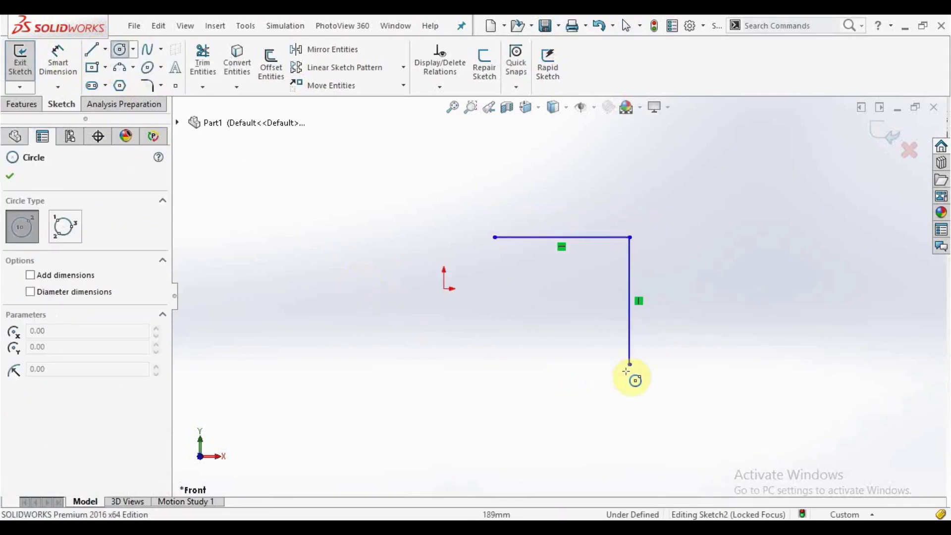
click(640, 463)
click(583, 439)
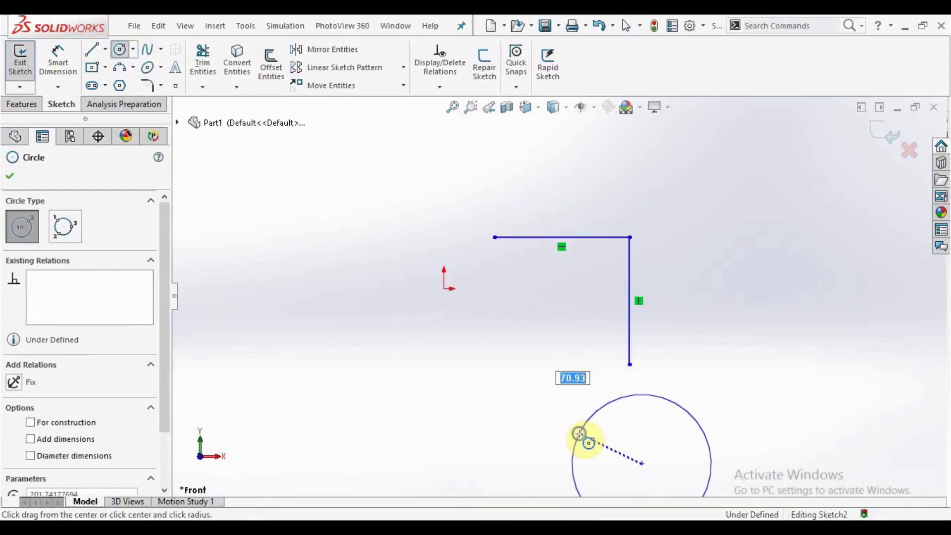
right_click(583, 437)
click(591, 391)
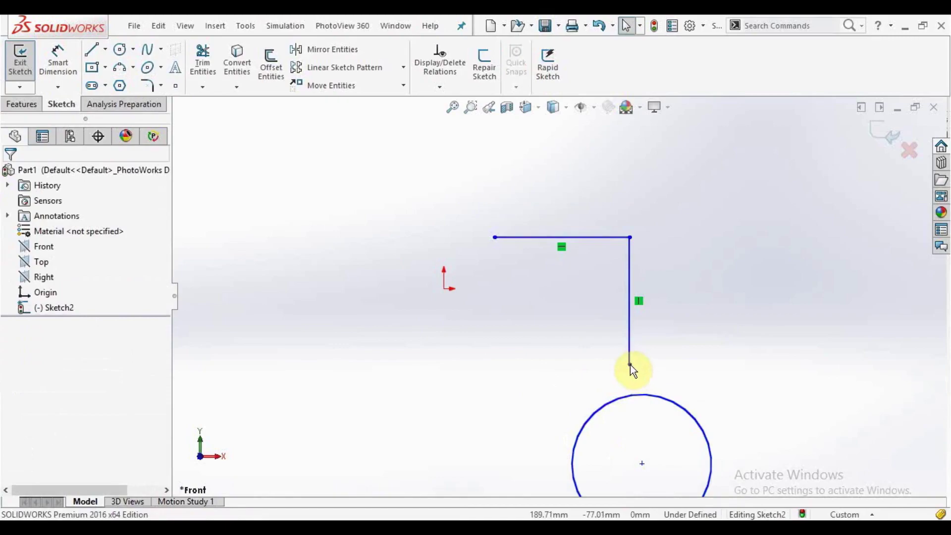
key(z)
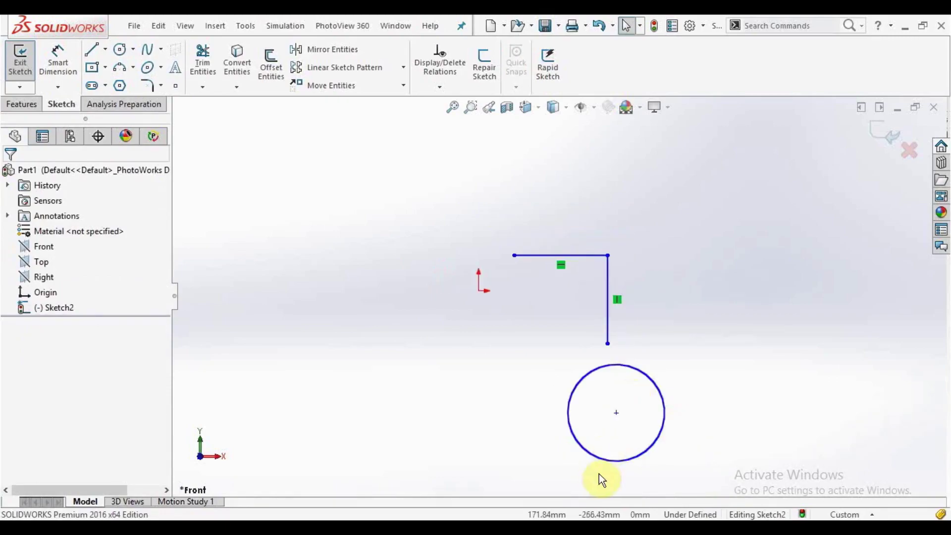
Use Extend Entities to lengthen the vertical line to the circle's near edge and on to its far edge
click(202, 87)
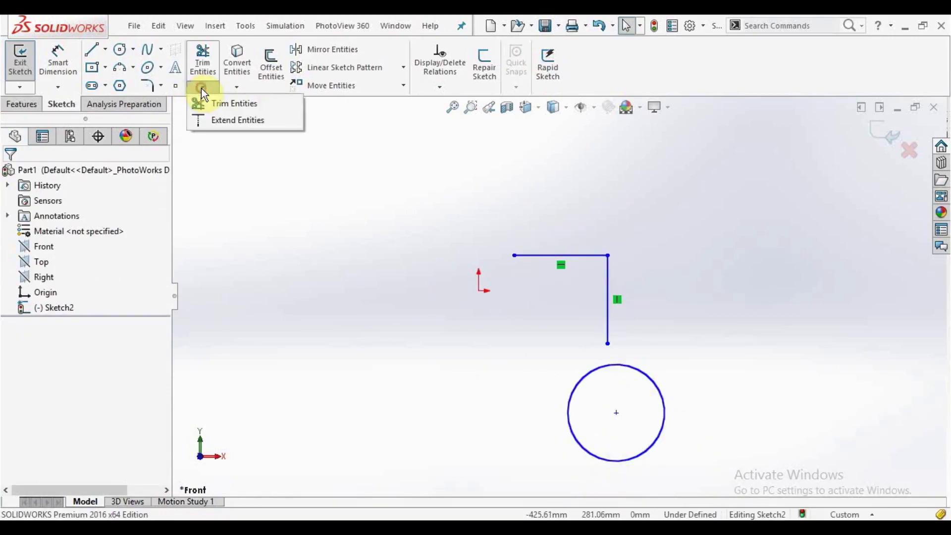
click(202, 116)
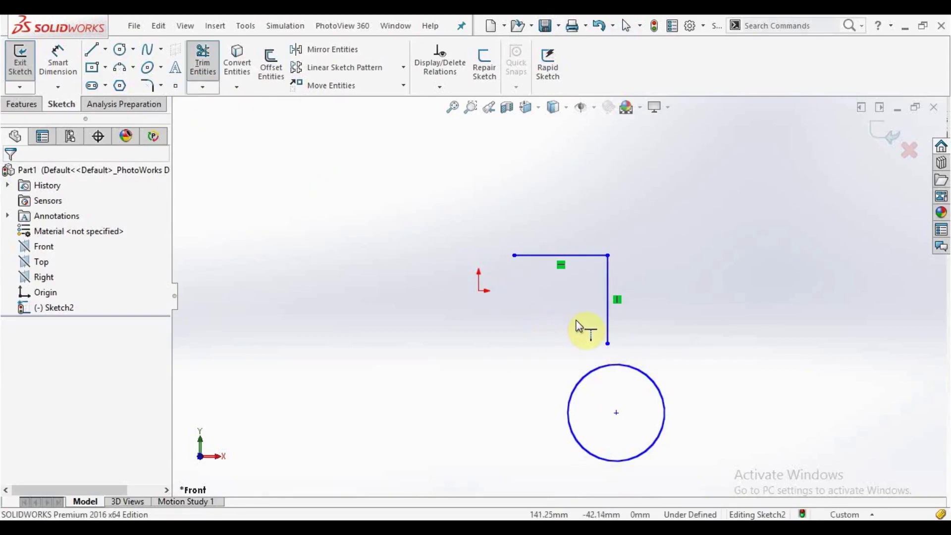
click(611, 330)
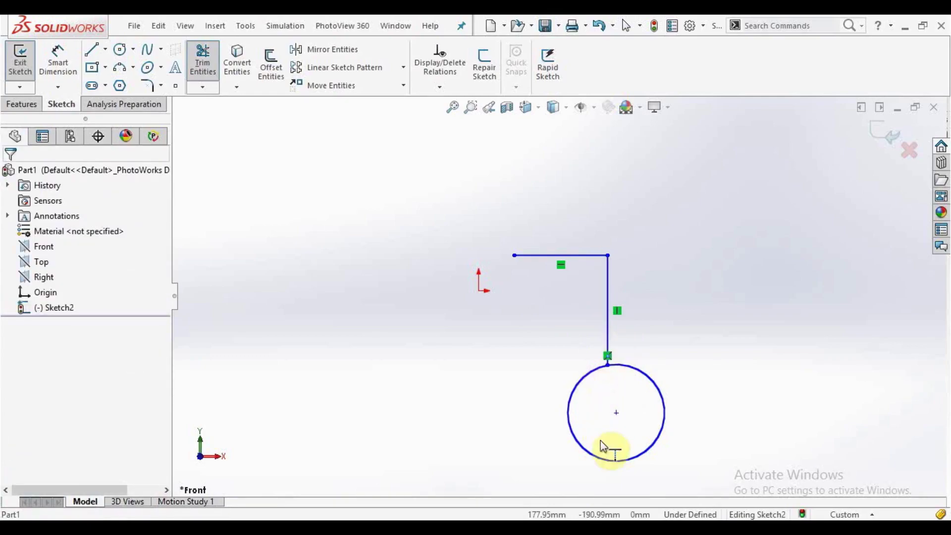
click(605, 340)
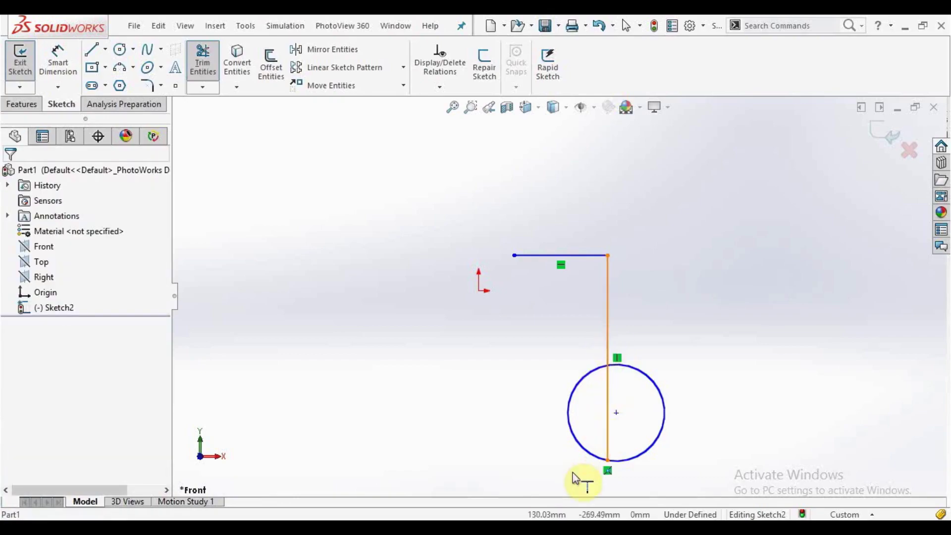
scroll(574, 391, up, 3)
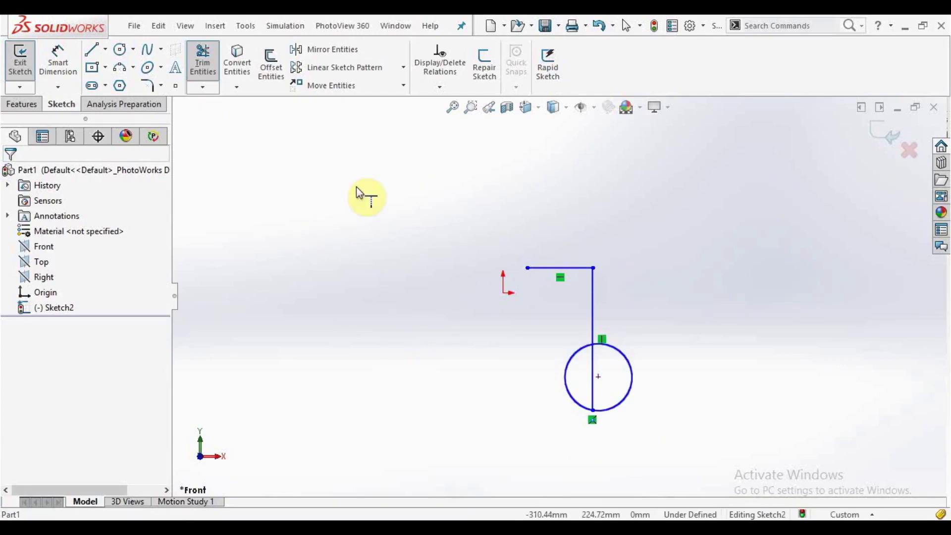
Leave Extend Entities and delete both lines and the circle from the sketch
right_click(619, 236)
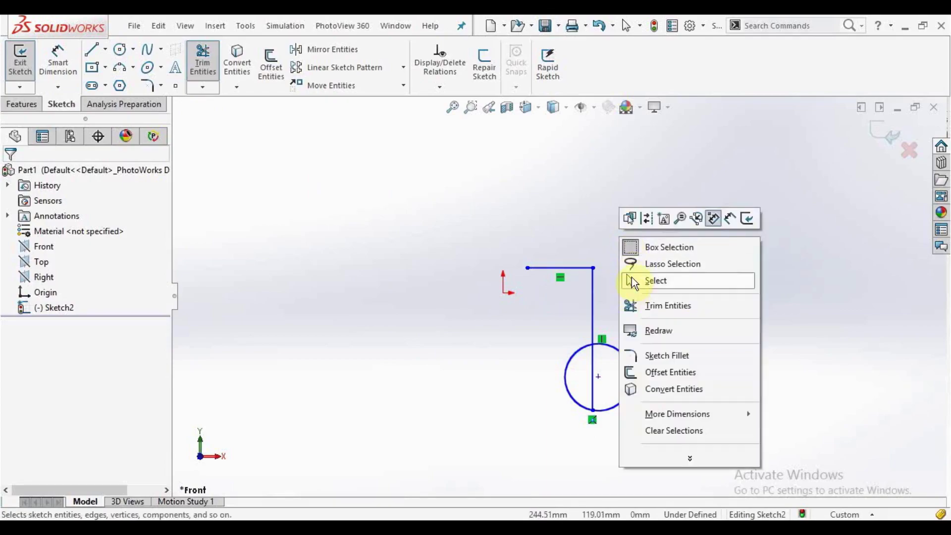
click(632, 279)
mouse_move(710, 240)
mouse_down()
mouse_move(457, 414)
mouse_move(450, 446)
mouse_up()
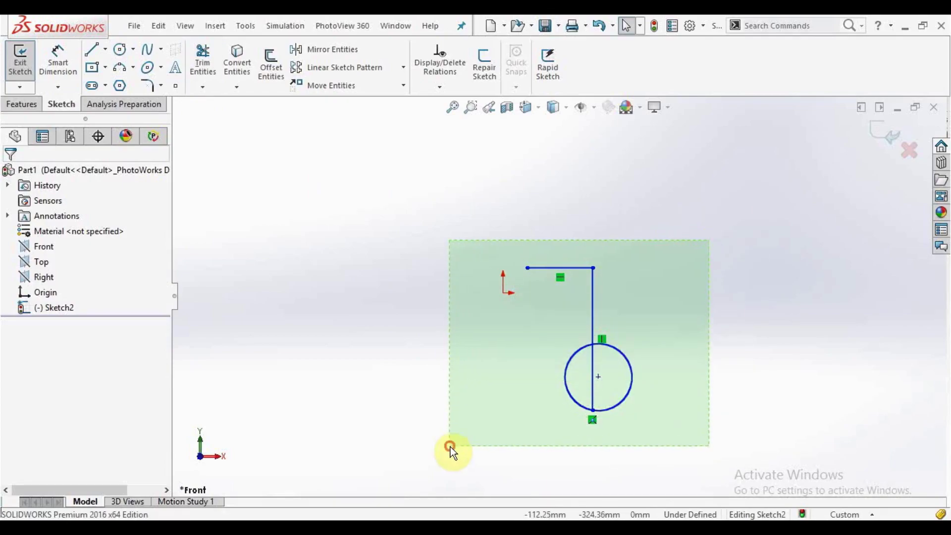
key(Delete)
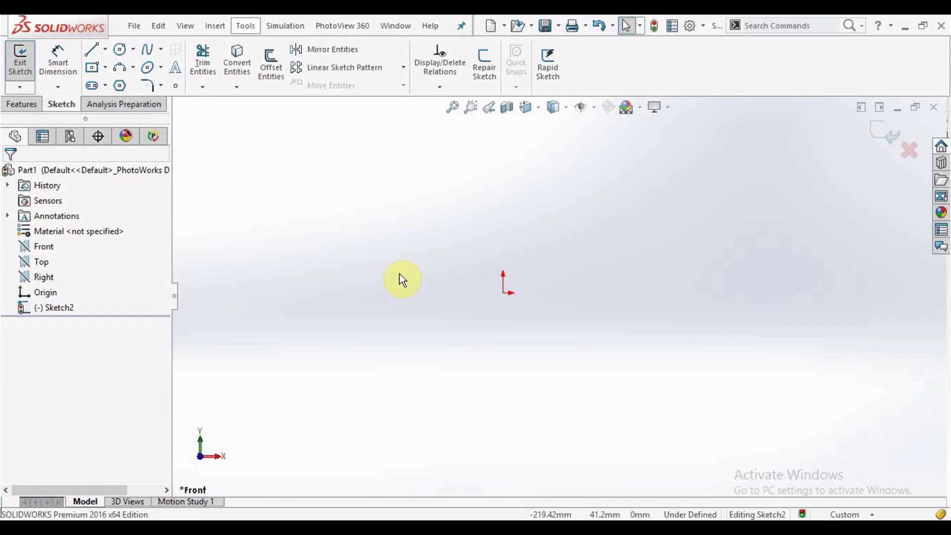
scroll(556, 297, up, 3)
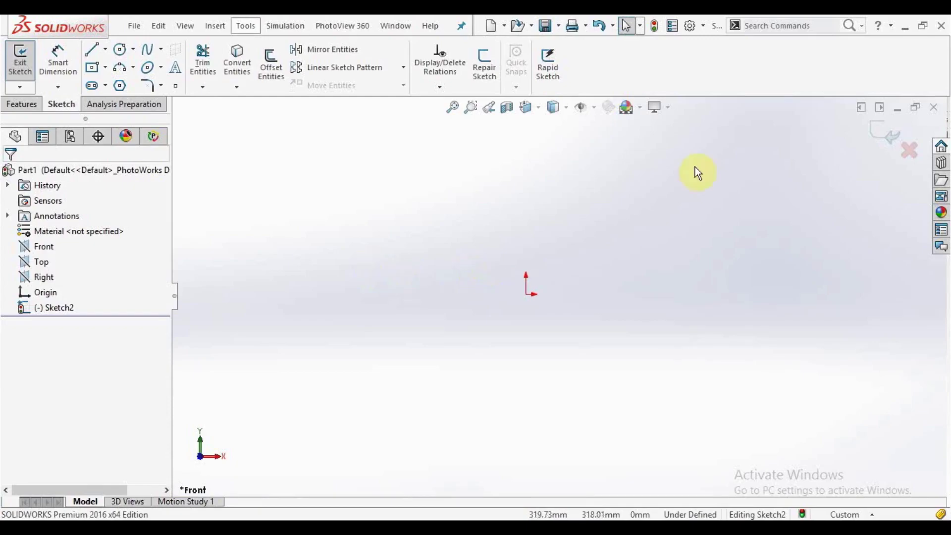
Leave the emptied sketch and discard its changes
click(450, 110)
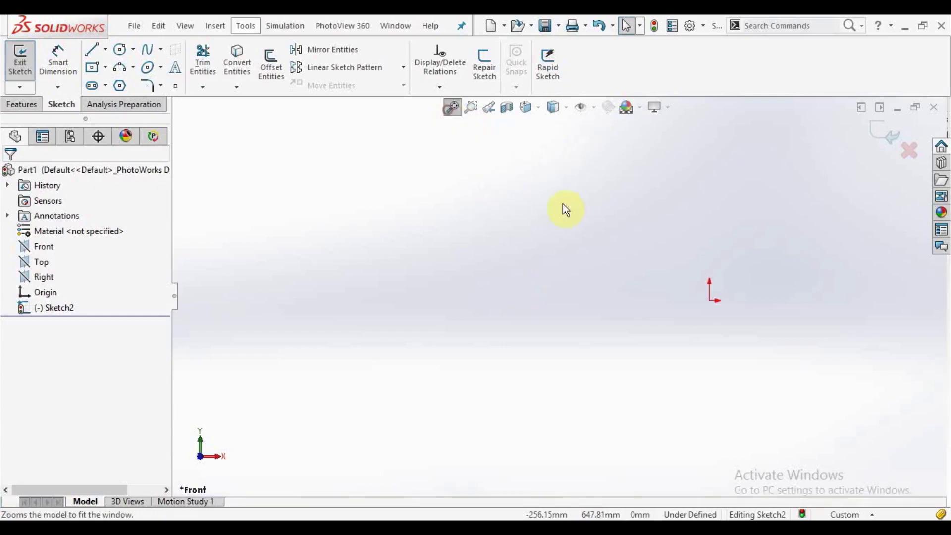
click(911, 150)
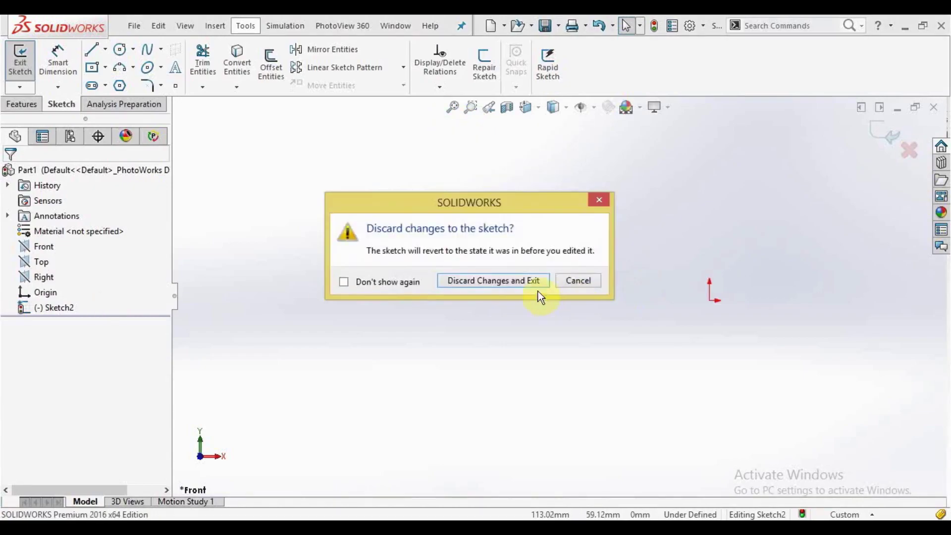
click(529, 280)
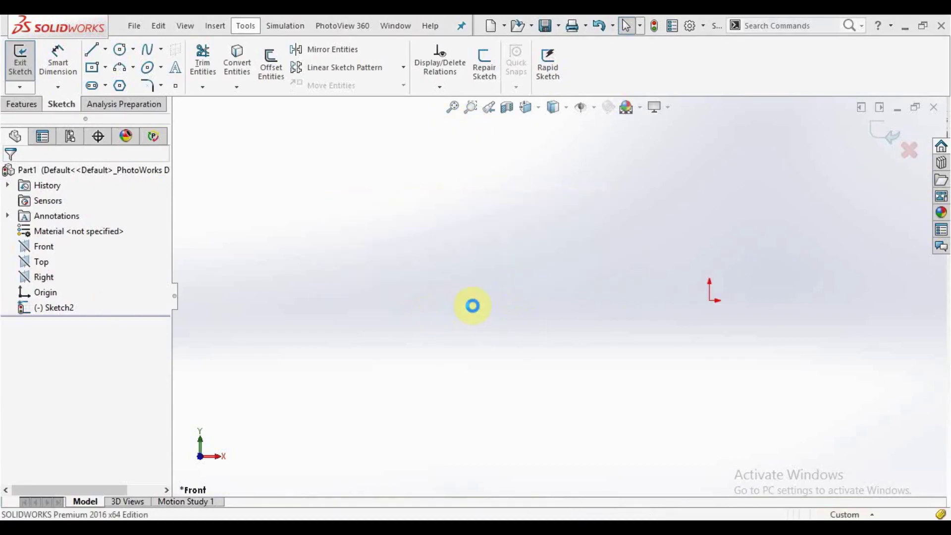
Show the Front plane and start a new sketch on it
right_click(35, 248)
middle_drag(537, 325, 508, 223)
scroll(545, 261, down, 3)
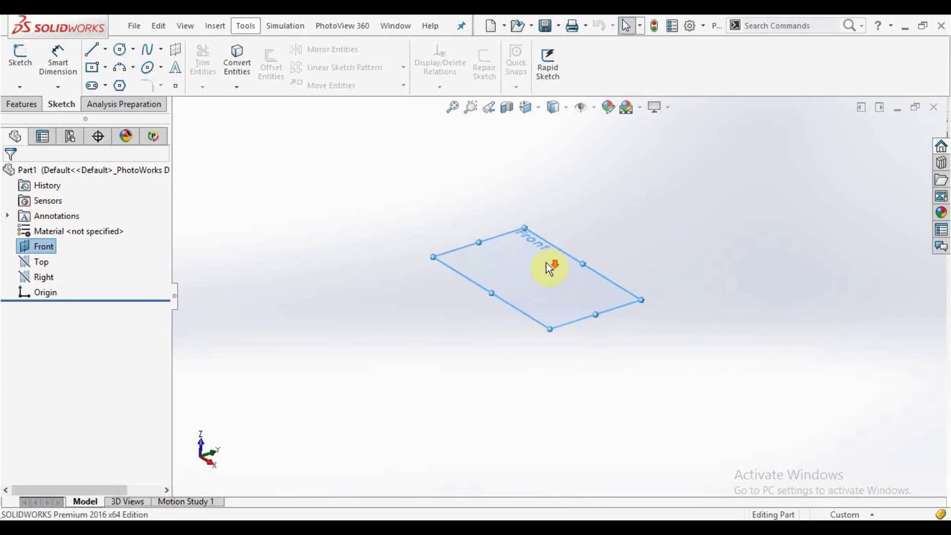
click(328, 187)
click(503, 261)
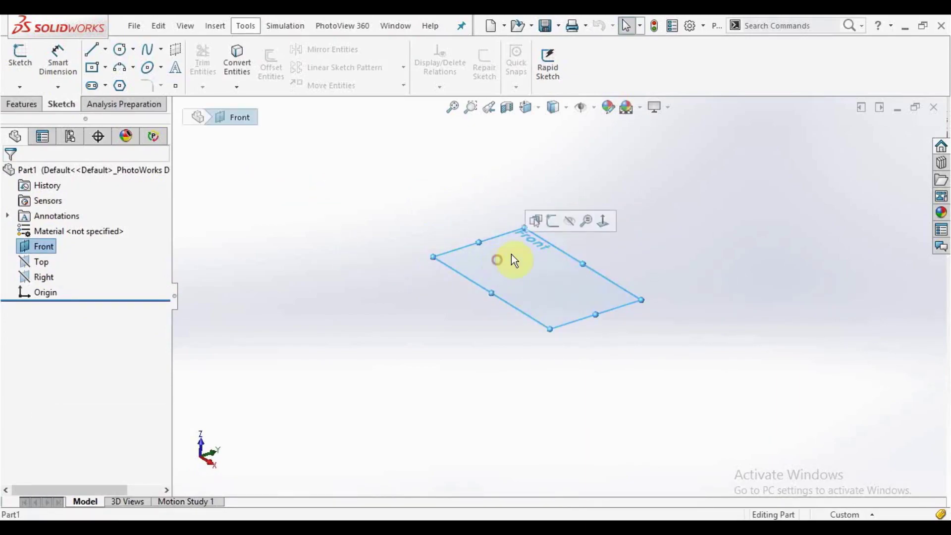
click(548, 218)
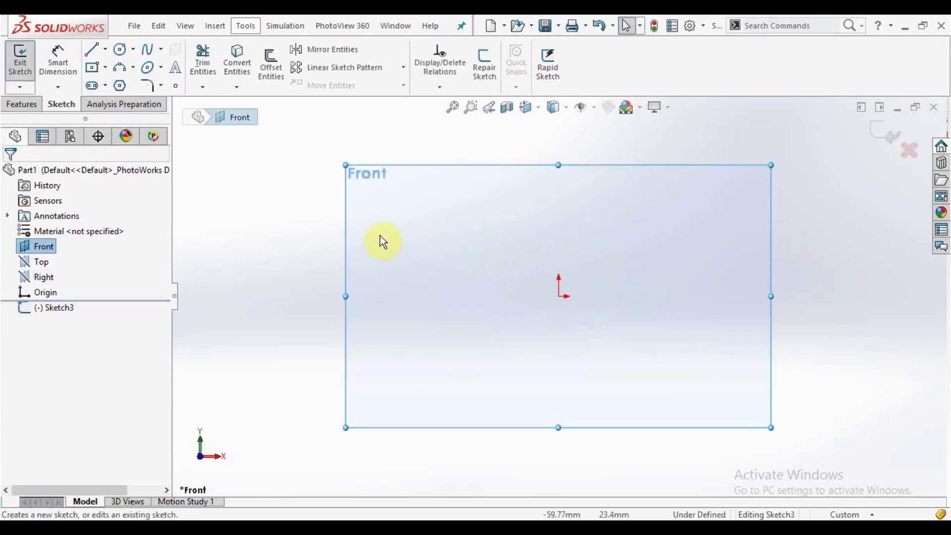
Sketch a circle of about 44 mm diameter centred on the origin
click(120, 49)
click(558, 297)
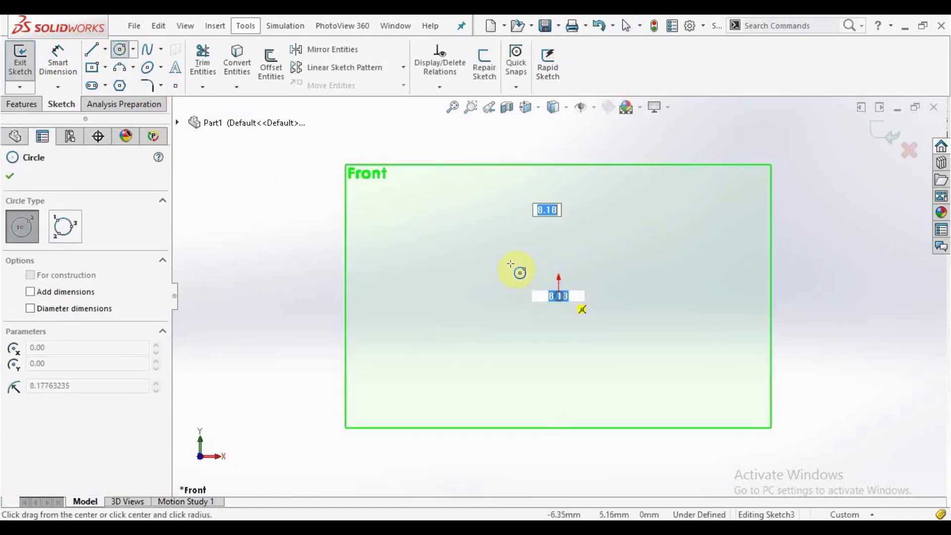
click(510, 263)
right_click(512, 266)
click(526, 274)
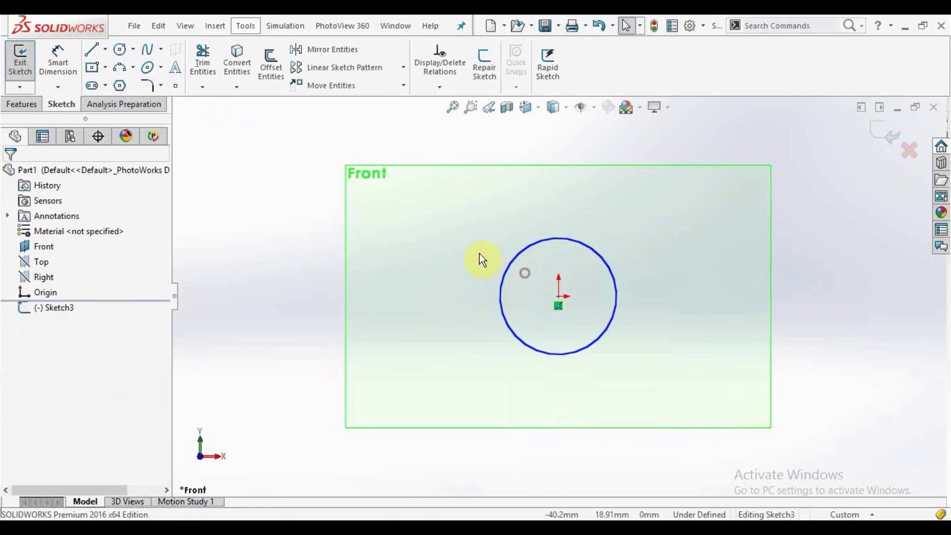
Sketch a closed triangle from the origin with a vertical line past the circle, a horizontal line and a sloping line back to the origin
click(91, 49)
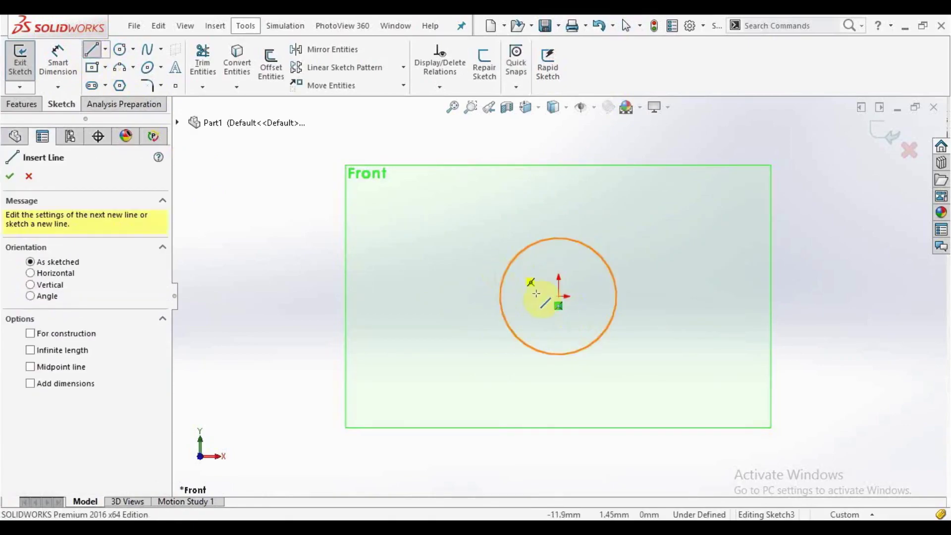
click(558, 296)
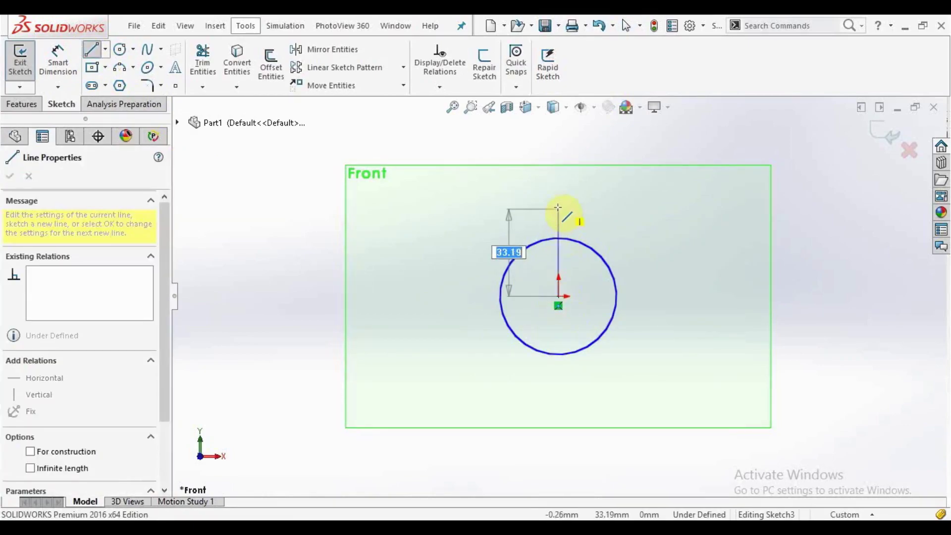
click(558, 205)
click(666, 205)
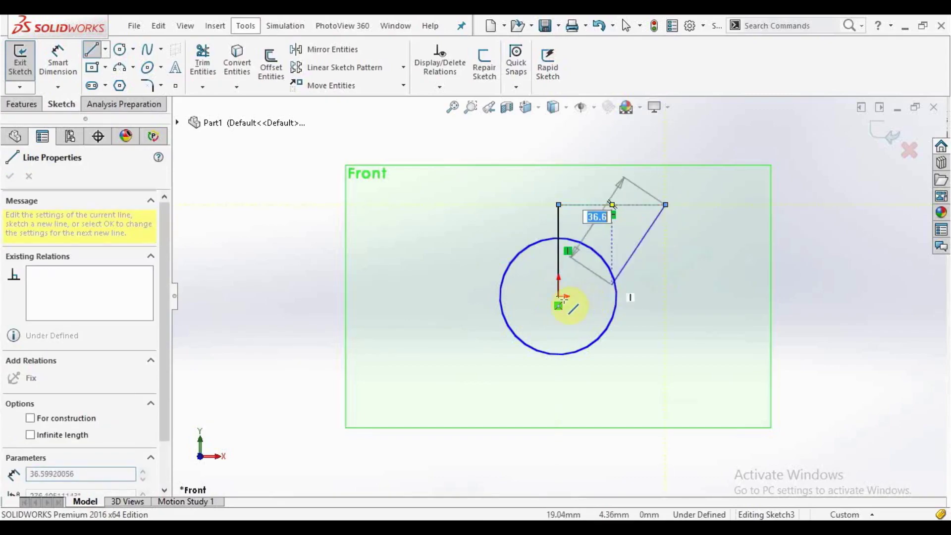
click(558, 297)
right_click(564, 302)
click(575, 311)
Exit the sketch on the Front plane, keeping the circle and triangle, and deselect it
mouse_move(575, 311)
middle_down()
mouse_move(535, 313)
mouse_move(530, 259)
mouse_move(557, 278)
mouse_move(554, 248)
mouse_move(575, 233)
middle_up()
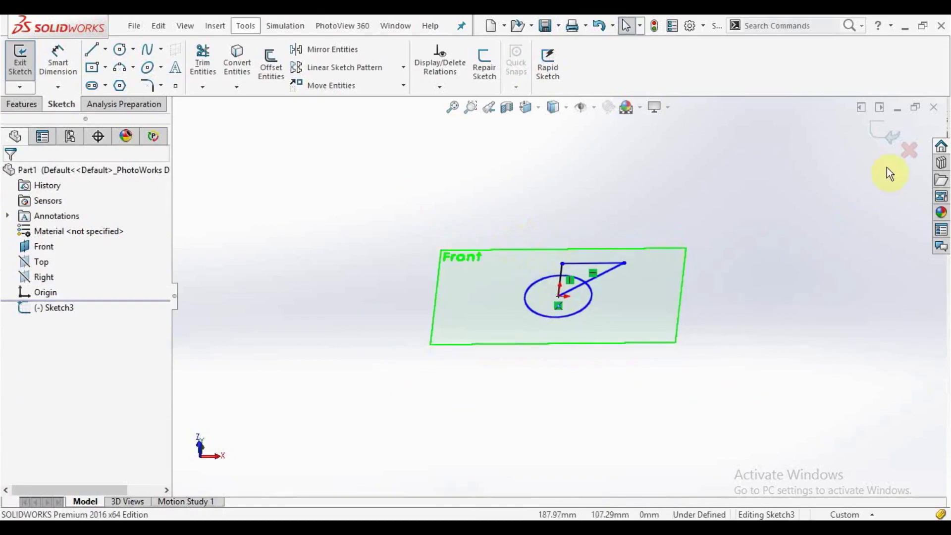
click(886, 132)
mouse_move(542, 313)
middle_down()
mouse_move(556, 278)
mouse_move(524, 301)
mouse_move(553, 292)
middle_up()
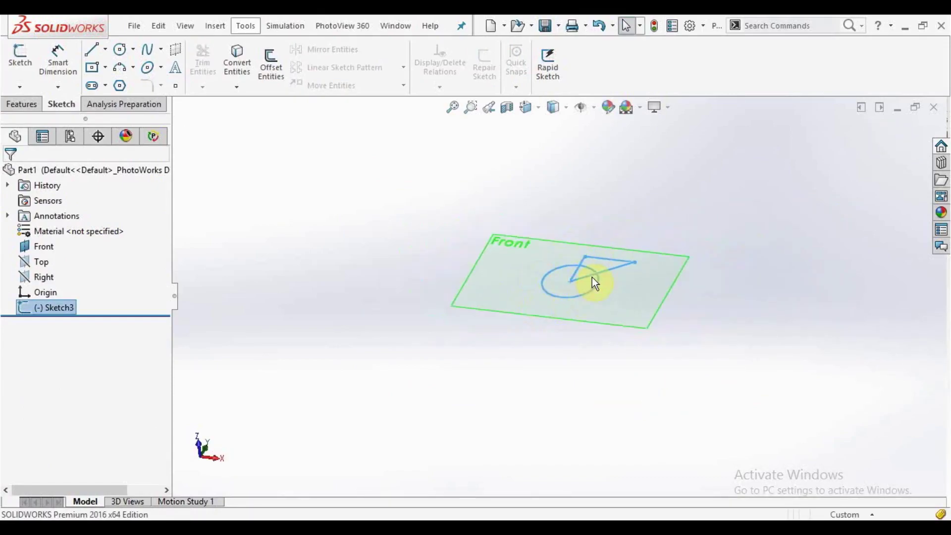
scroll(598, 278, up, 2)
scroll(596, 267, down, 2)
click(430, 244)
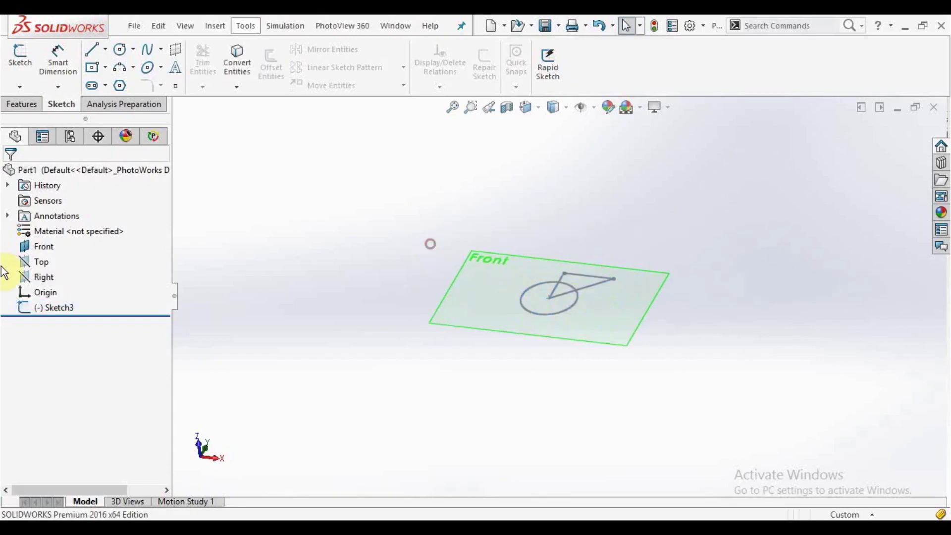
Start a reference plane parallel to the Front plane and set its offset distance to 100 mm
click(39, 247)
click(24, 104)
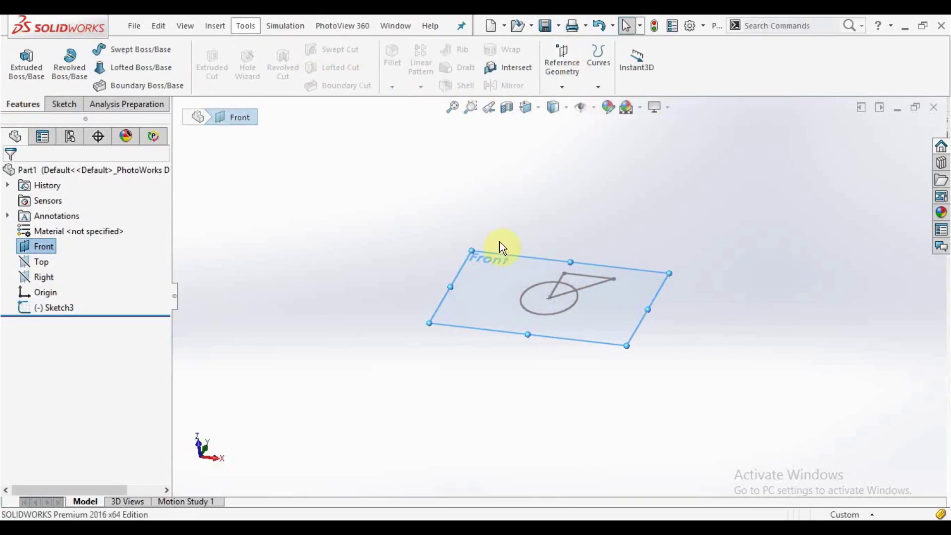
click(556, 180)
click(27, 246)
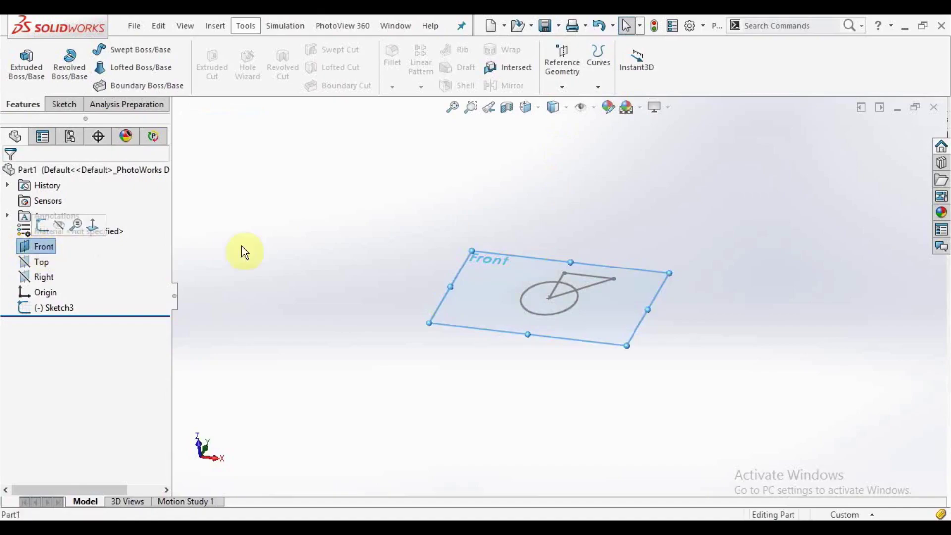
click(566, 76)
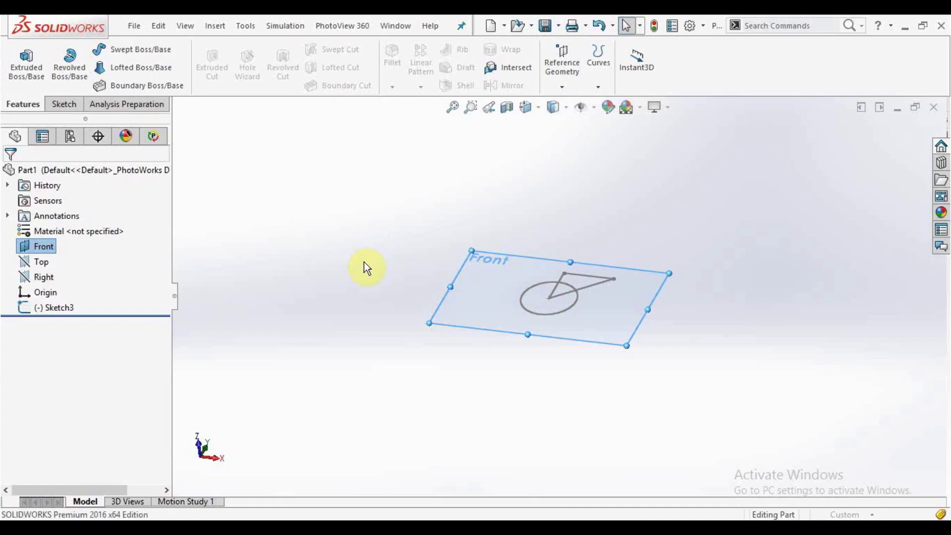
middle_drag(480, 287, 585, 297)
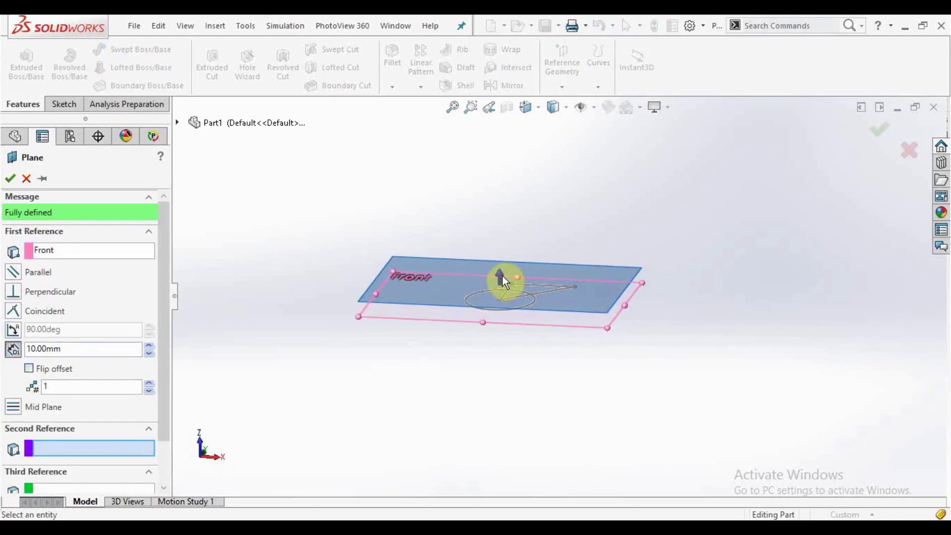
middle_drag(405, 321, 372, 291)
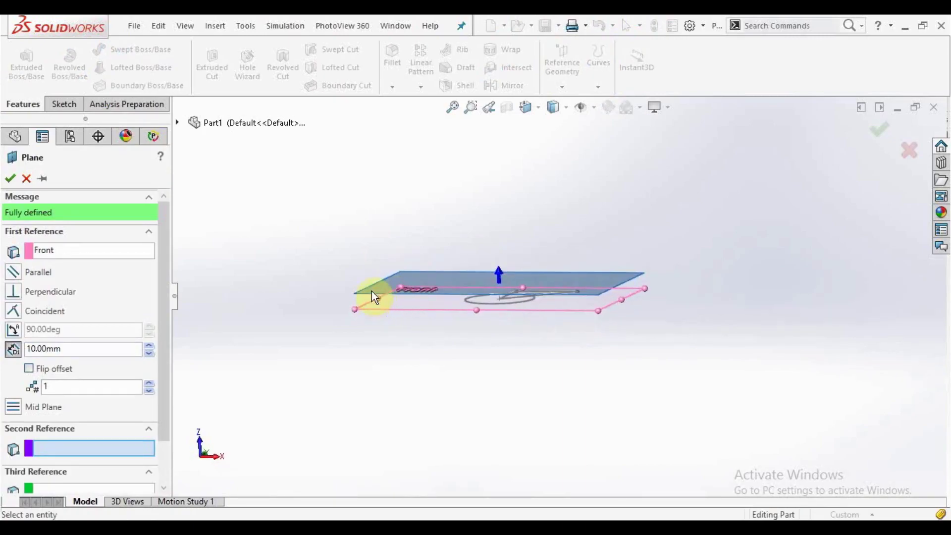
double_click(74, 352)
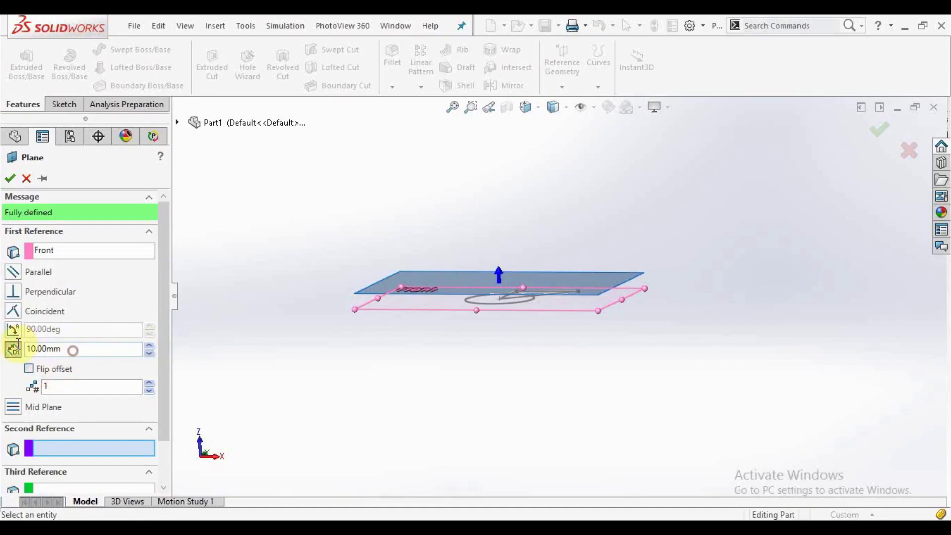
text(100)
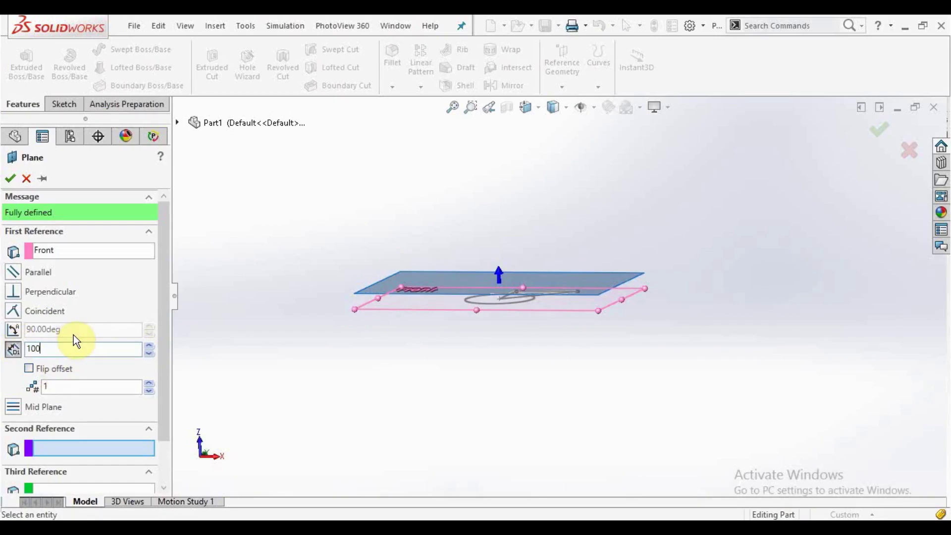
key(Return)
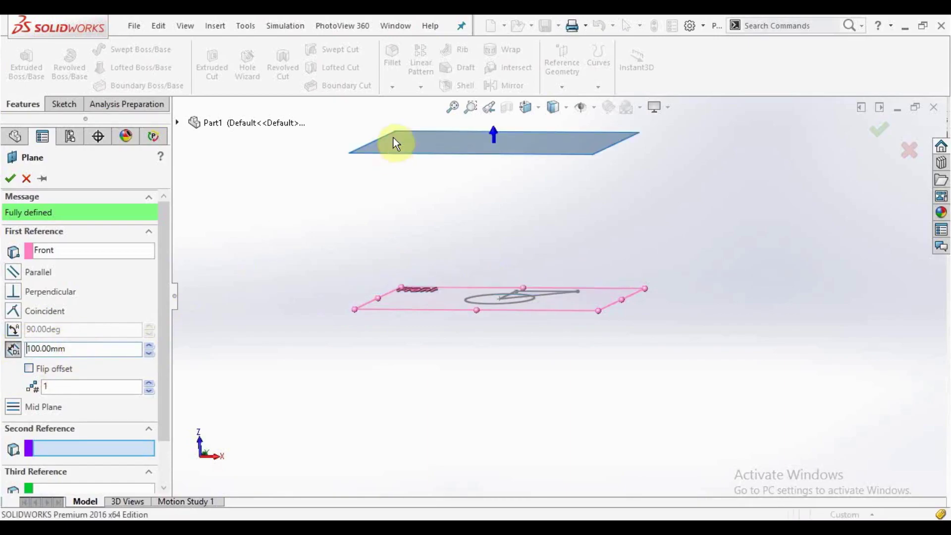
Switch the plane's Flip offset option on and off again, and accept the new plane
click(29, 367)
click(28, 368)
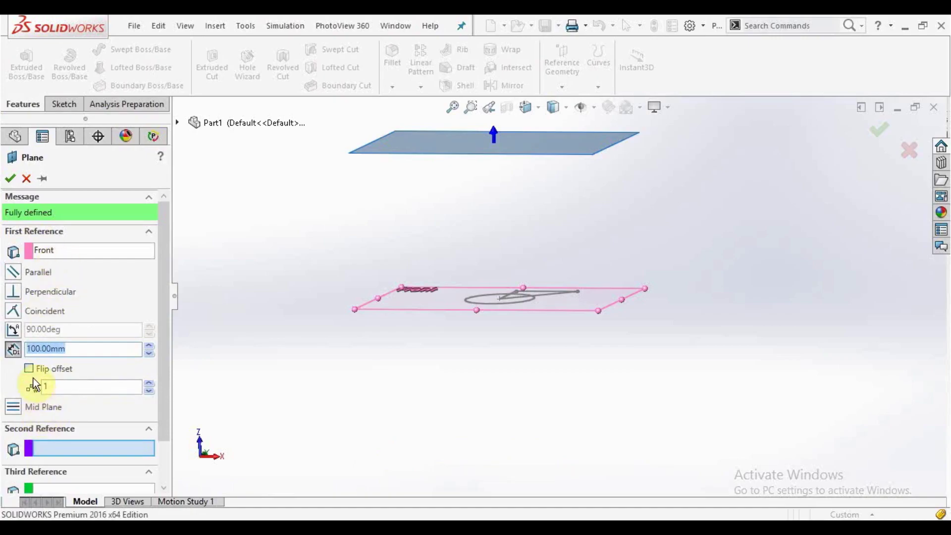
click(9, 184)
middle_drag(307, 265, 370, 332)
click(312, 317)
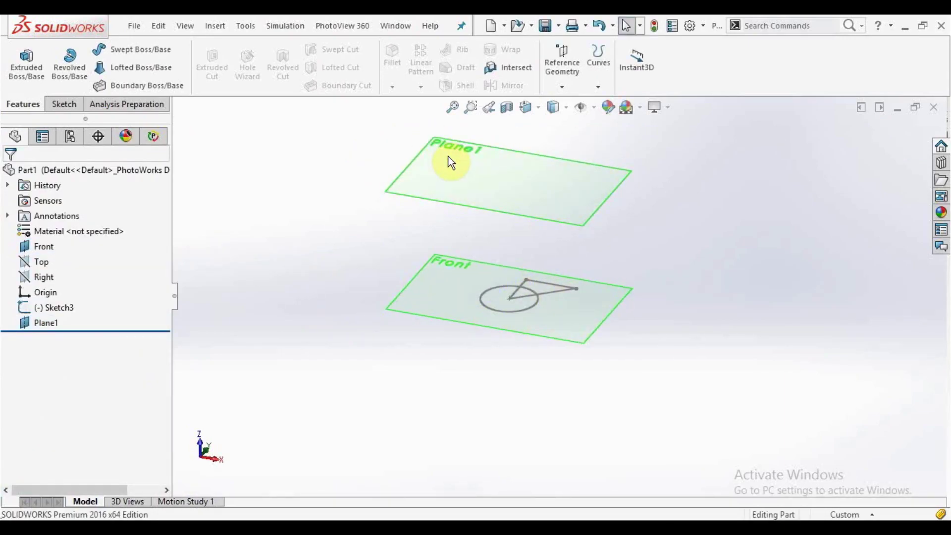
Start a new sketch on the offset plane above the Front plane and clear the selection
click(463, 188)
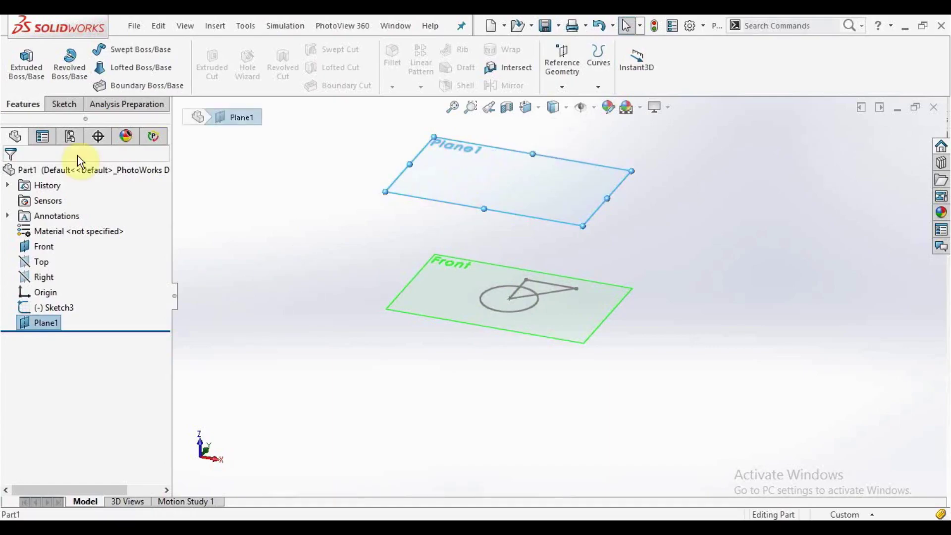
click(62, 104)
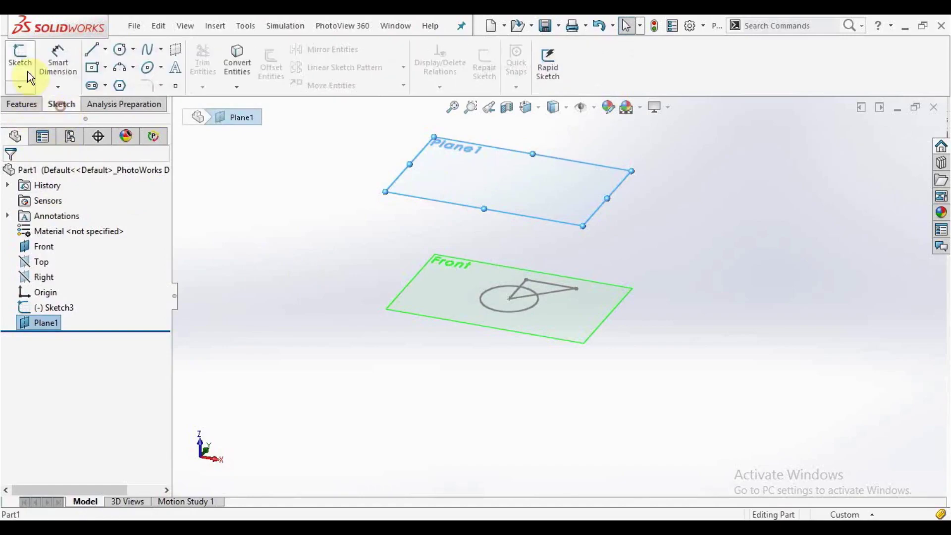
click(29, 75)
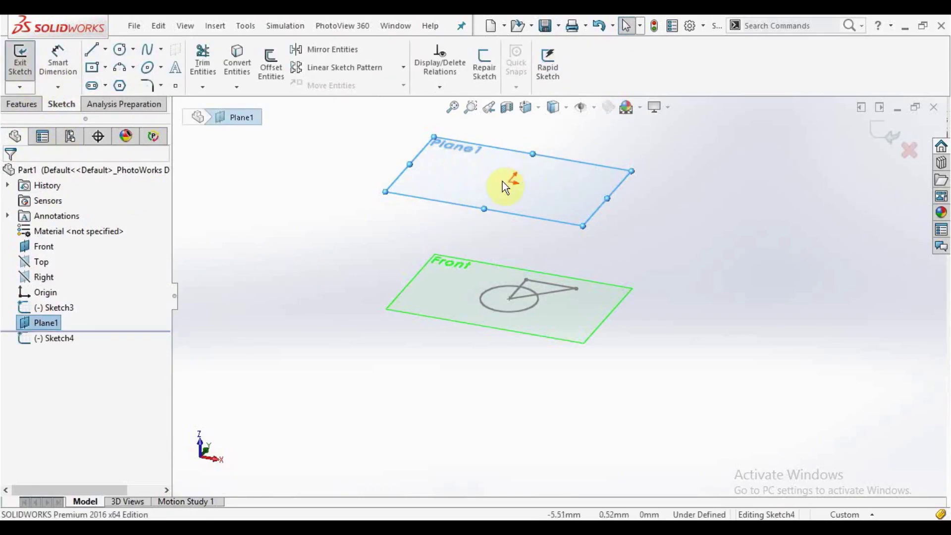
click(338, 220)
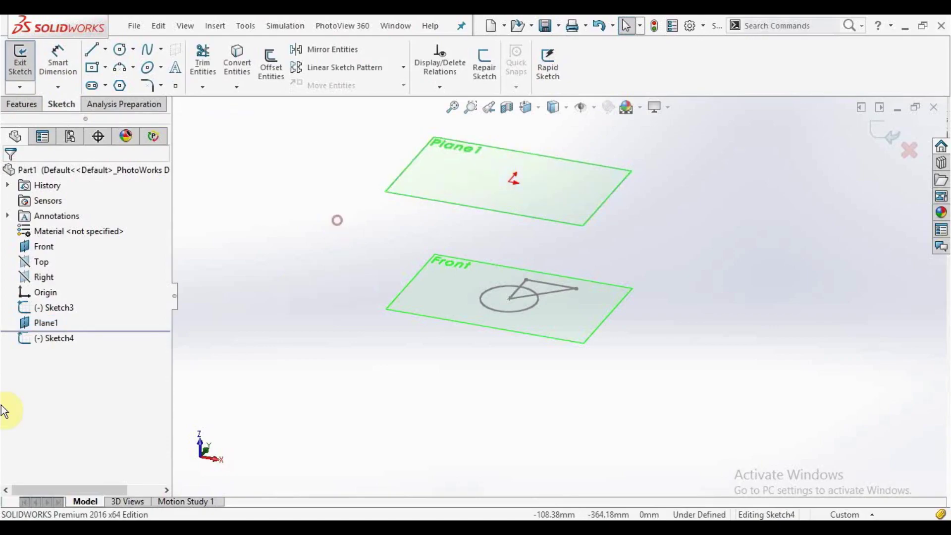
click(60, 339)
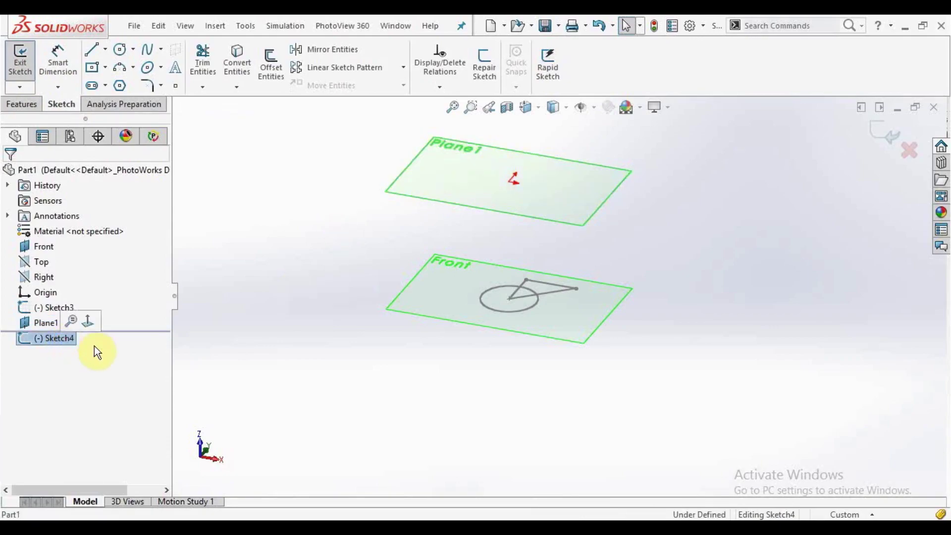
click(362, 354)
click(33, 323)
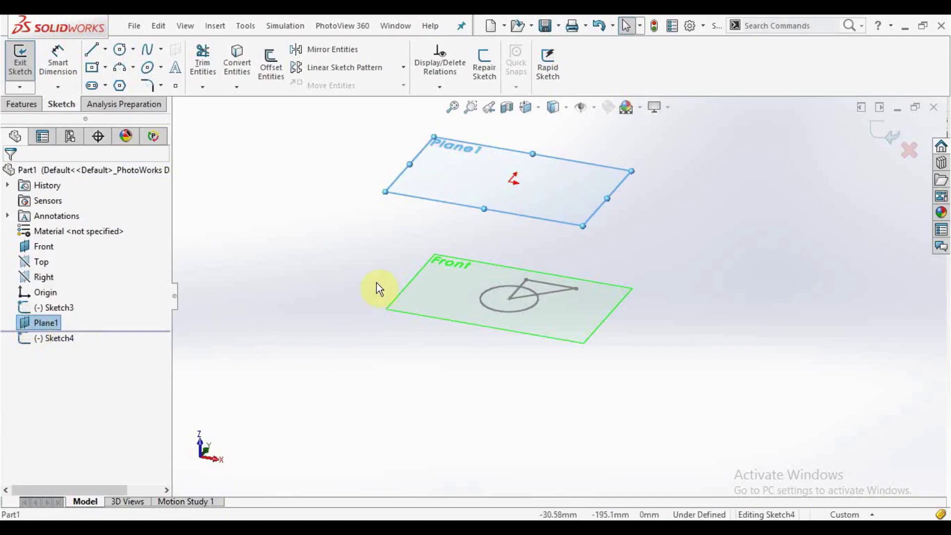
click(348, 268)
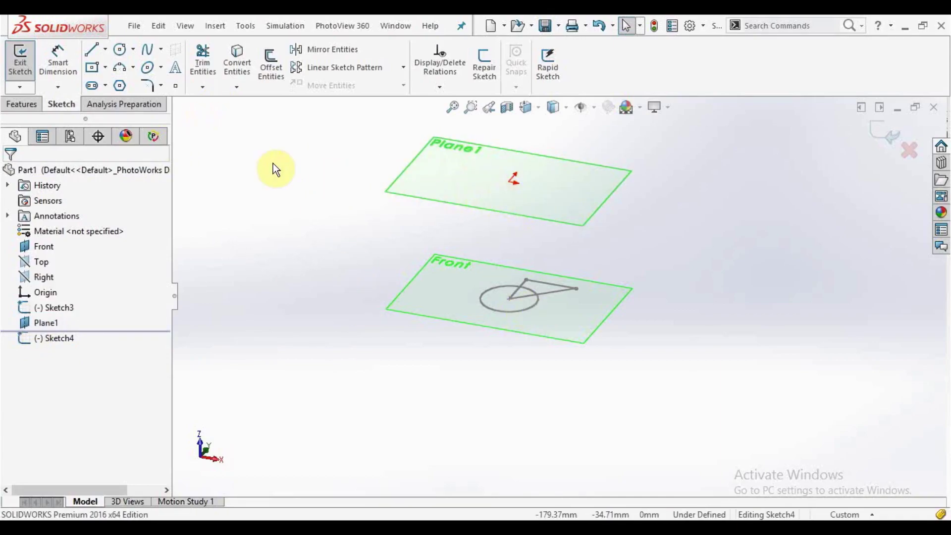
Convert the circle and the triangle chain of the Front plane sketch into entities on the offset plane's sketch
click(235, 69)
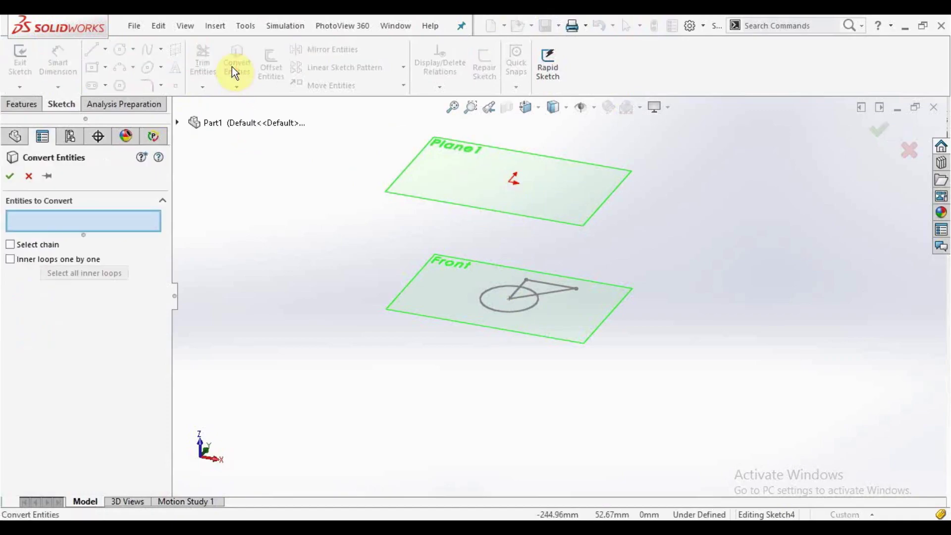
click(40, 223)
scroll(498, 309, down, 2)
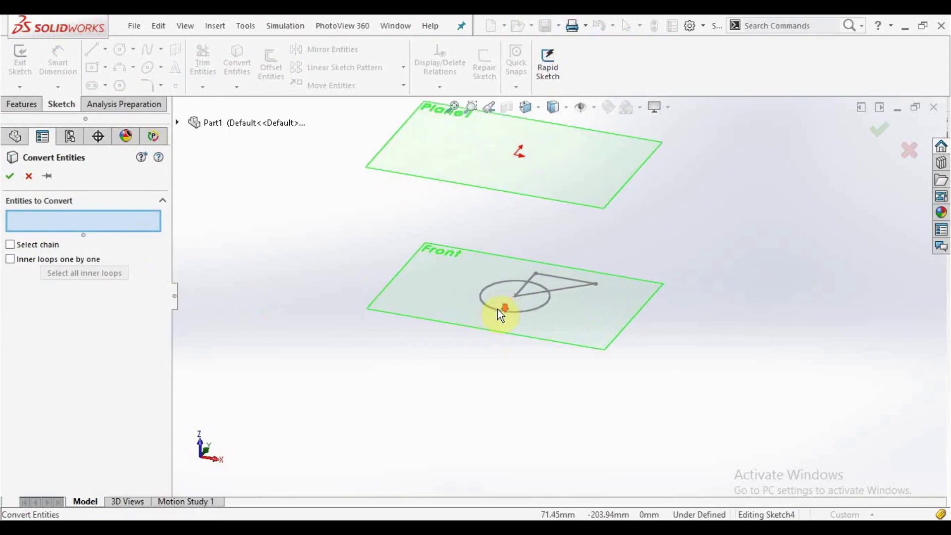
scroll(526, 148, up, 3)
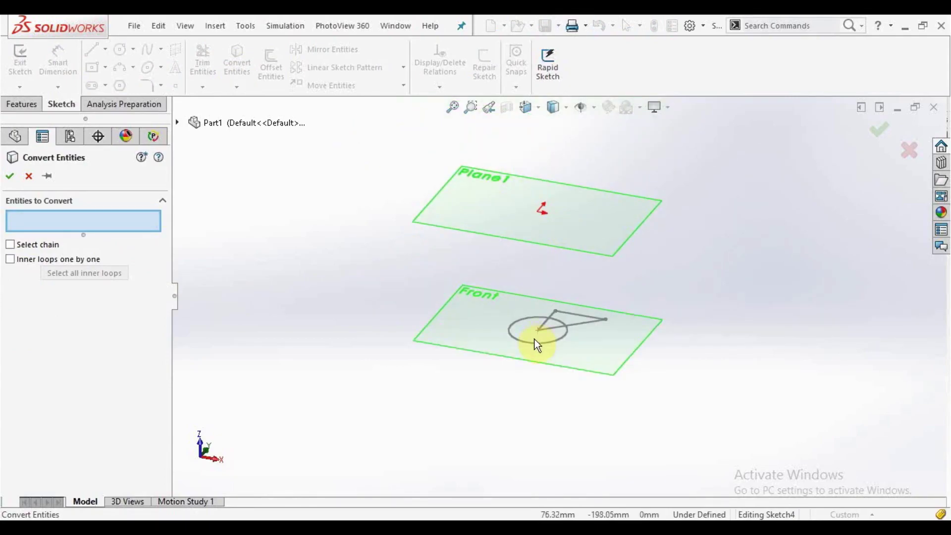
click(533, 343)
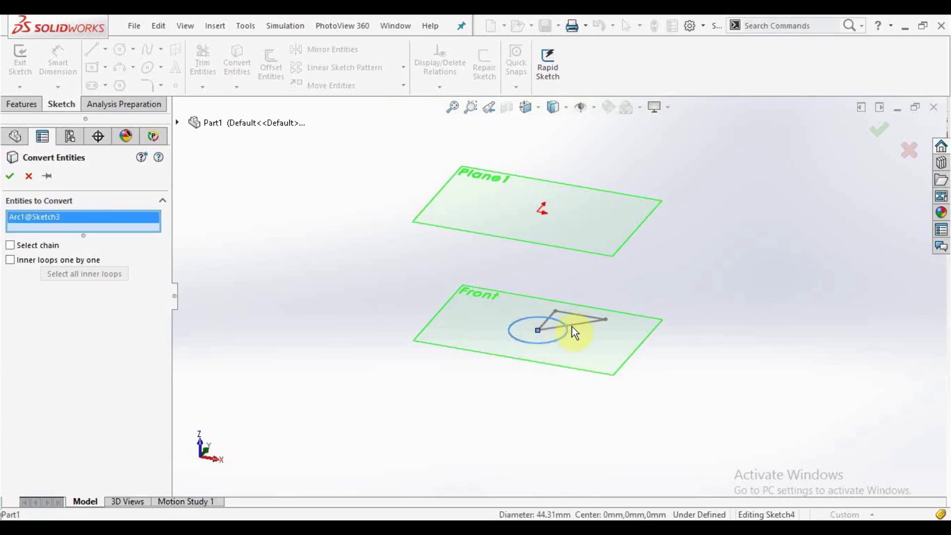
click(572, 327)
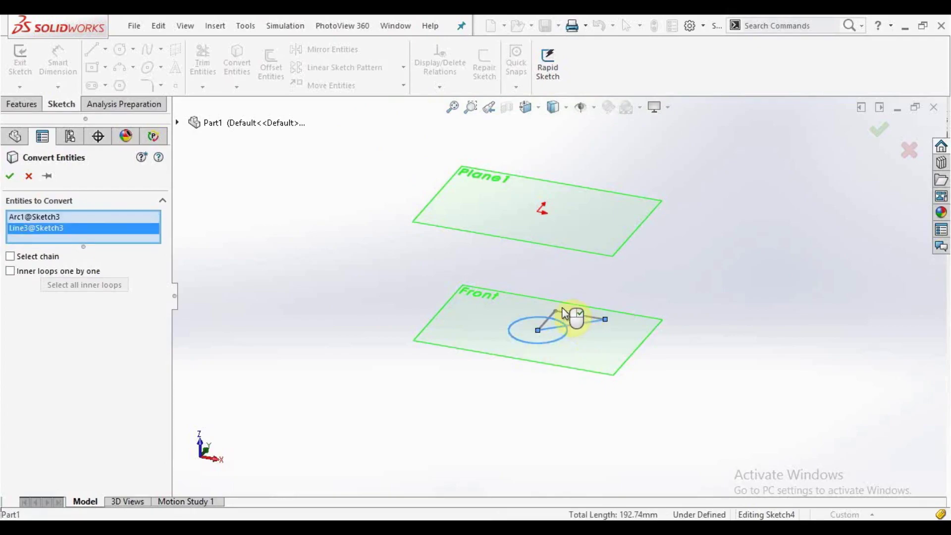
click(10, 256)
click(569, 324)
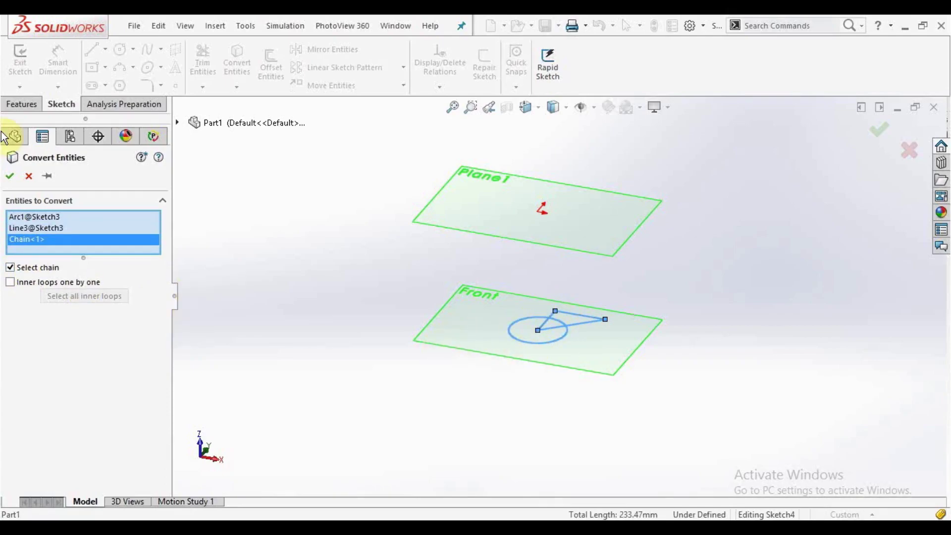
click(10, 176)
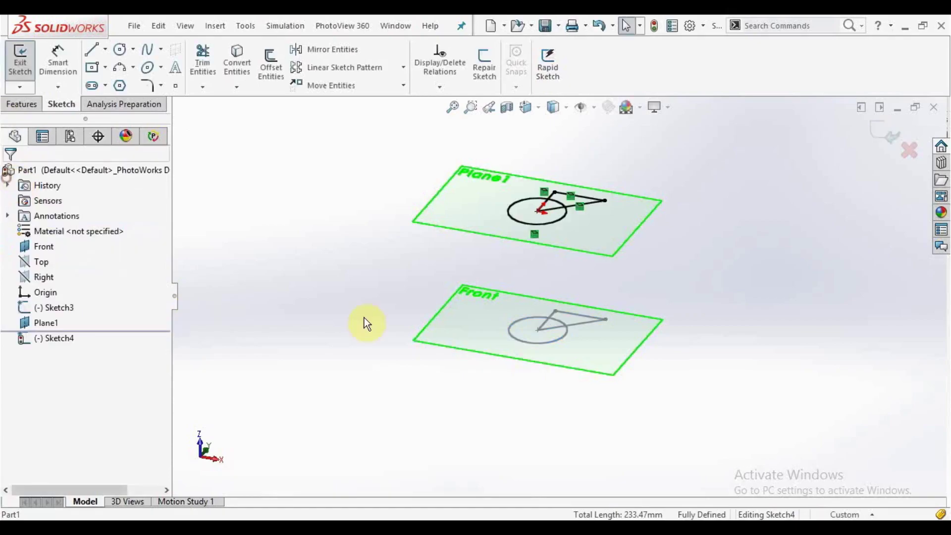
Exit the sketch on the offset plane and clear the selection
scroll(585, 226, down, 3)
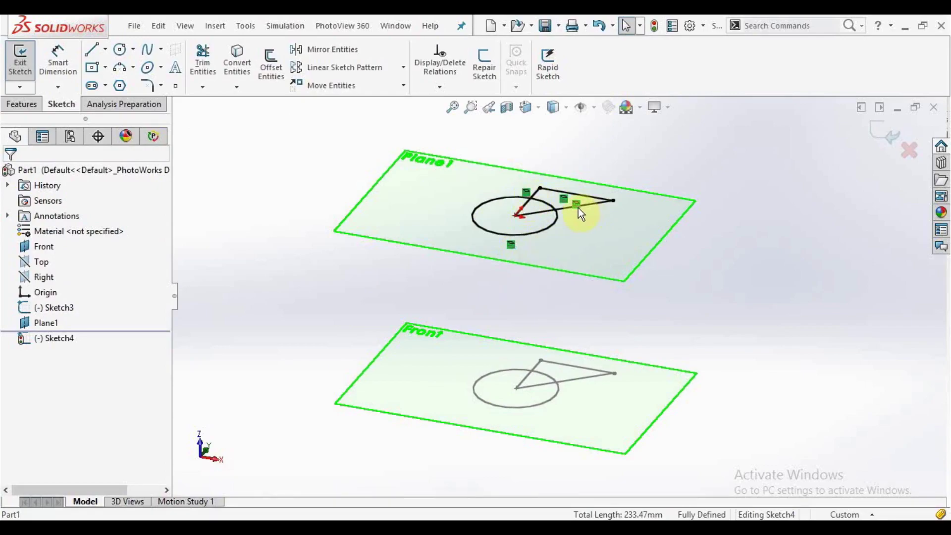
scroll(572, 207, up, 5)
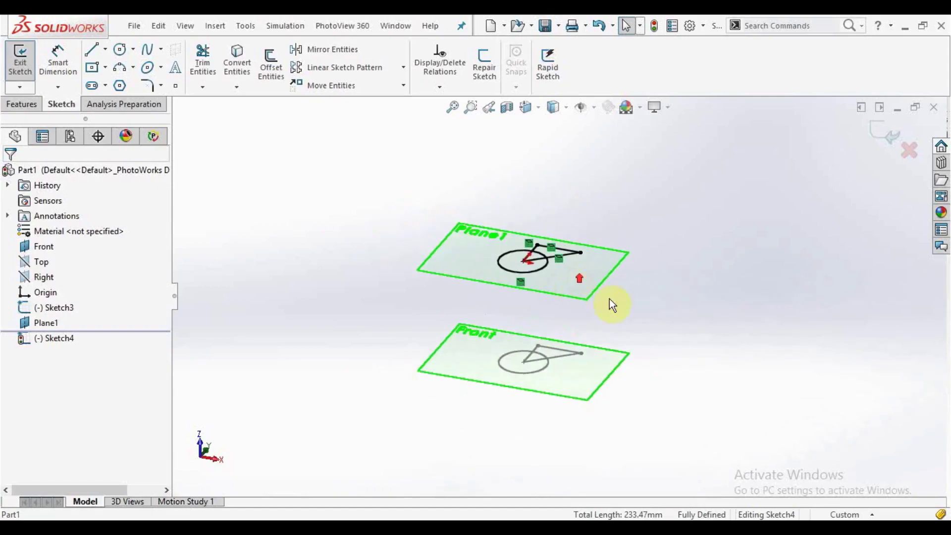
scroll(570, 354, down, 2)
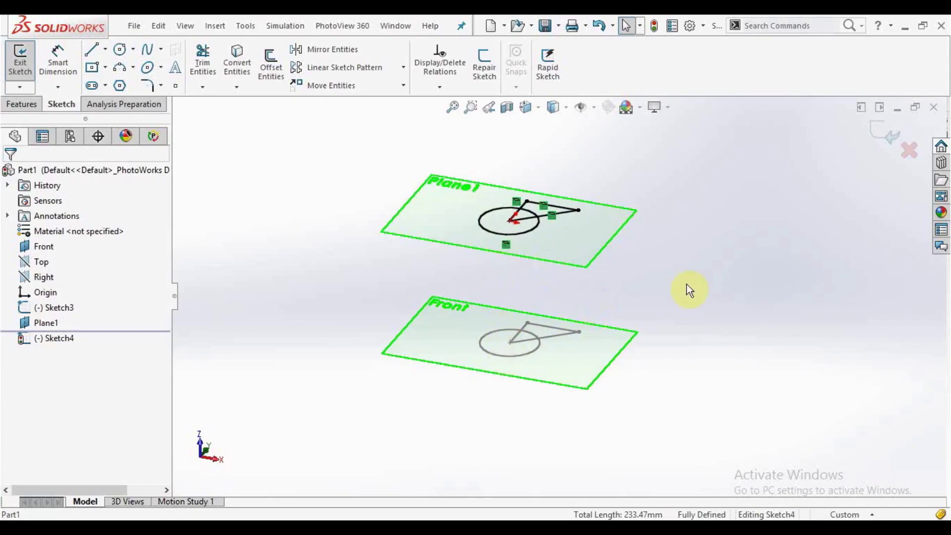
click(879, 137)
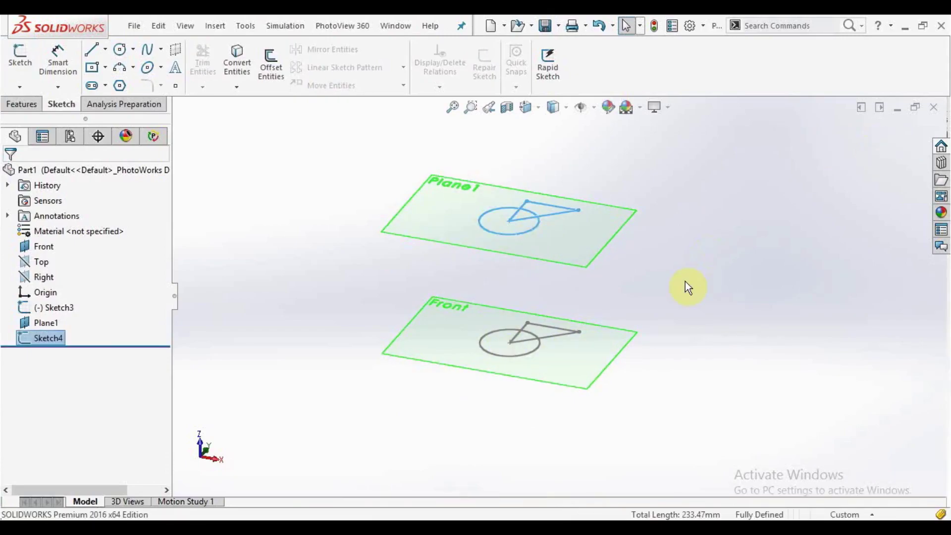
click(685, 281)
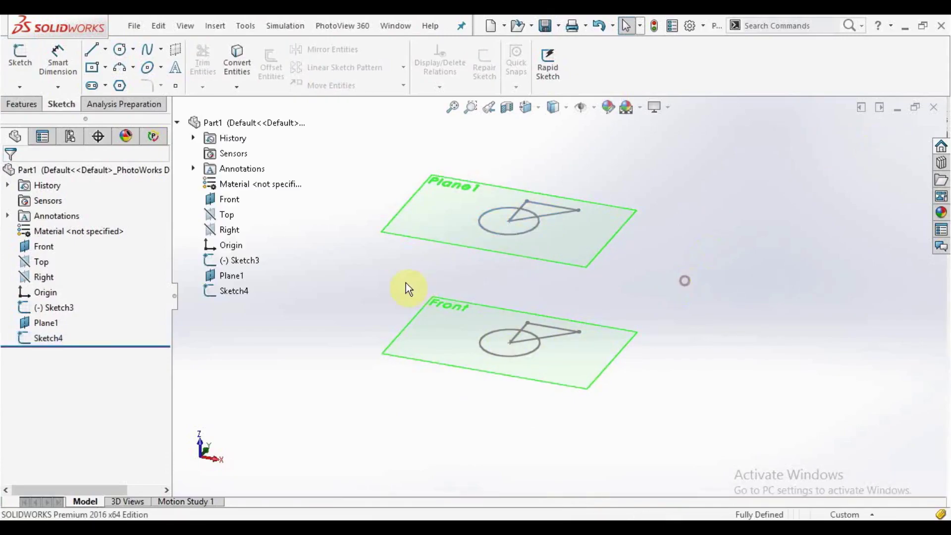
Reopen the Front plane sketch for editing and dimension the circle with a diameter of 100 mm
click(239, 262)
right_click(240, 262)
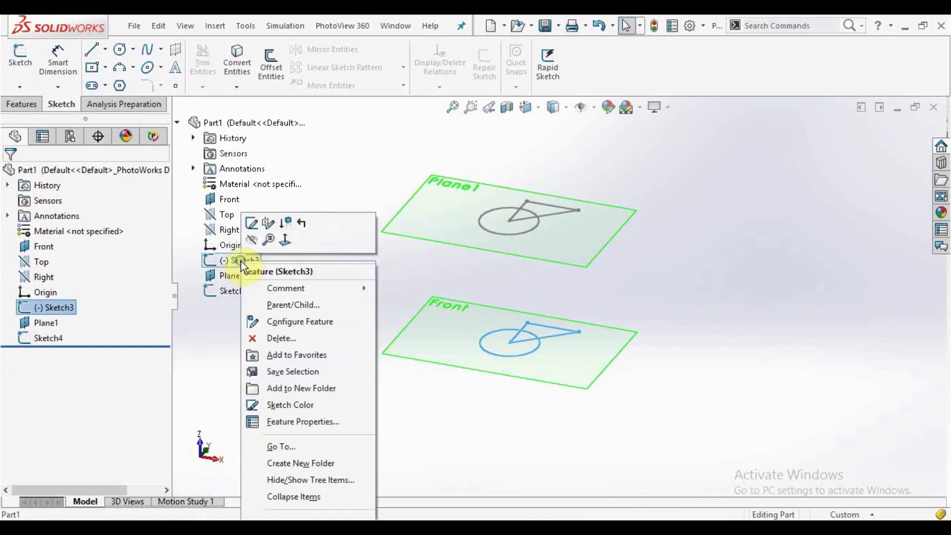
click(252, 225)
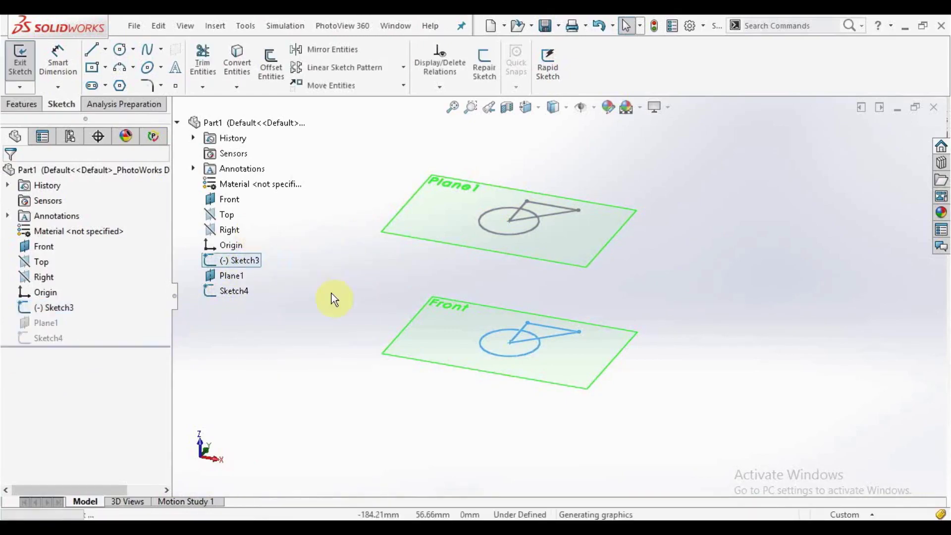
click(70, 58)
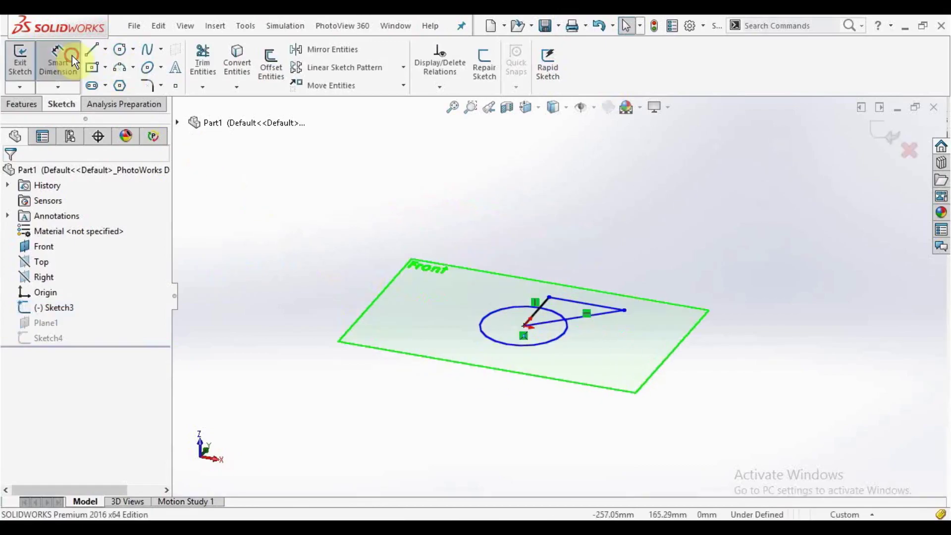
click(512, 352)
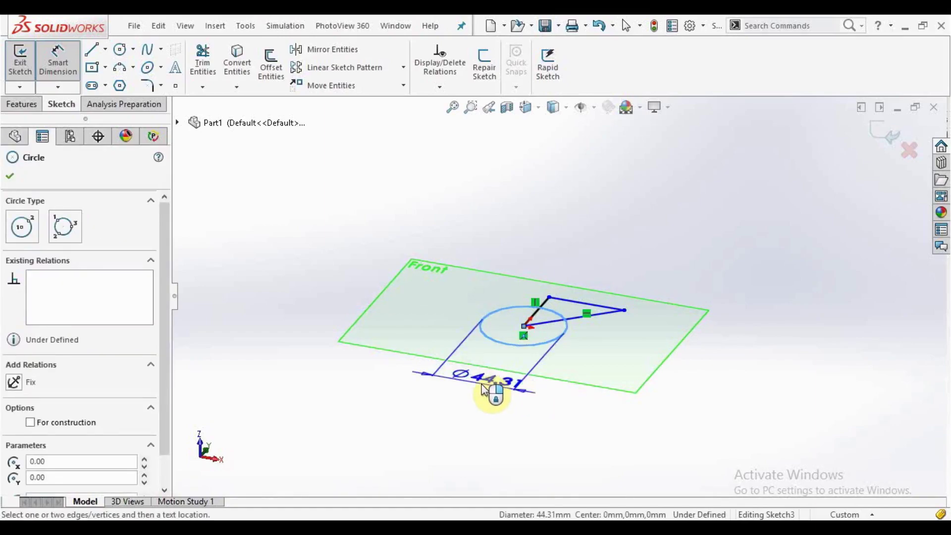
click(481, 385)
text(100)
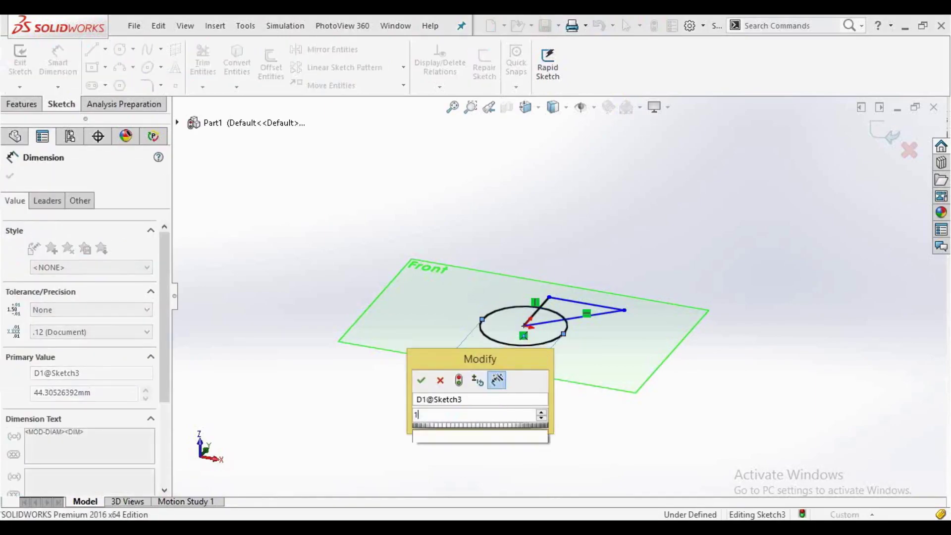
key(Return)
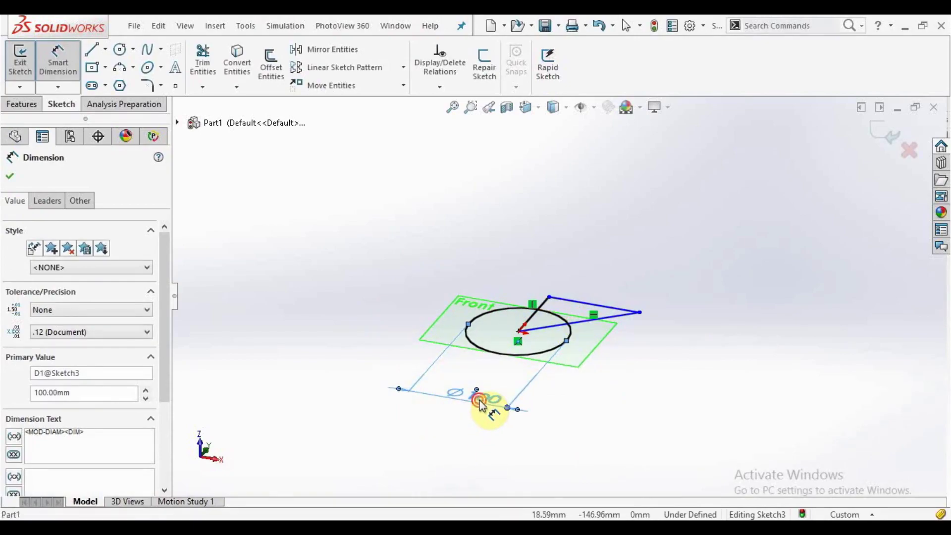
Change the circle's diameter dimension to 200 mm and exit the Front plane sketch
click(484, 399)
text(200)
key(Return)
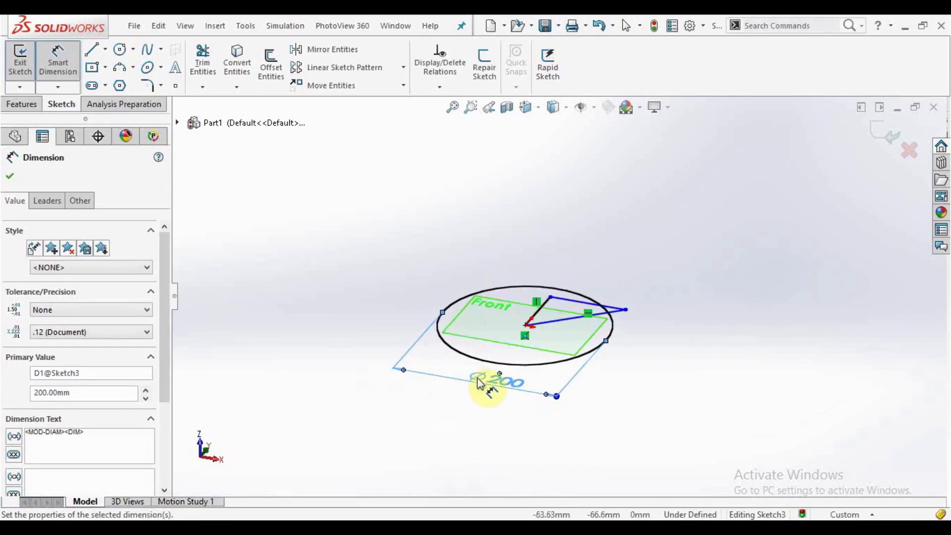
click(513, 228)
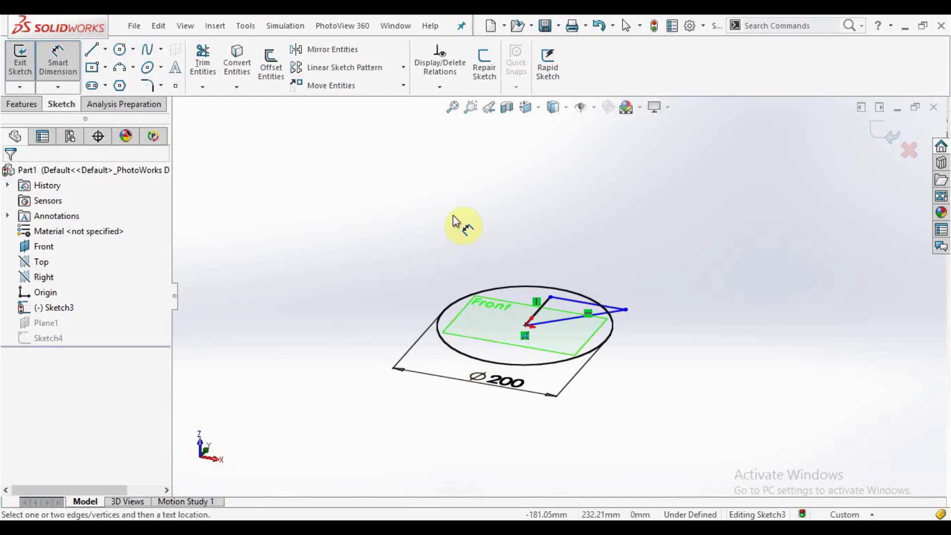
click(886, 134)
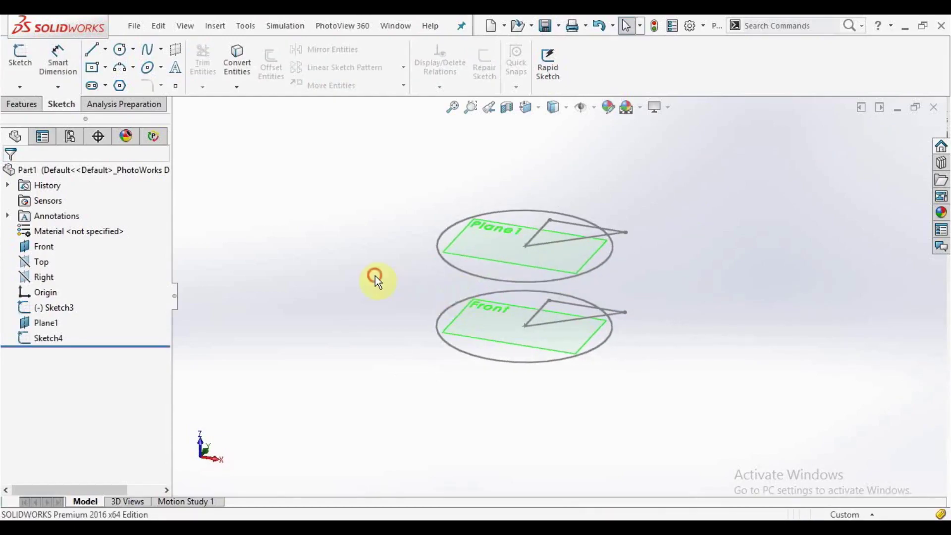
click(36, 337)
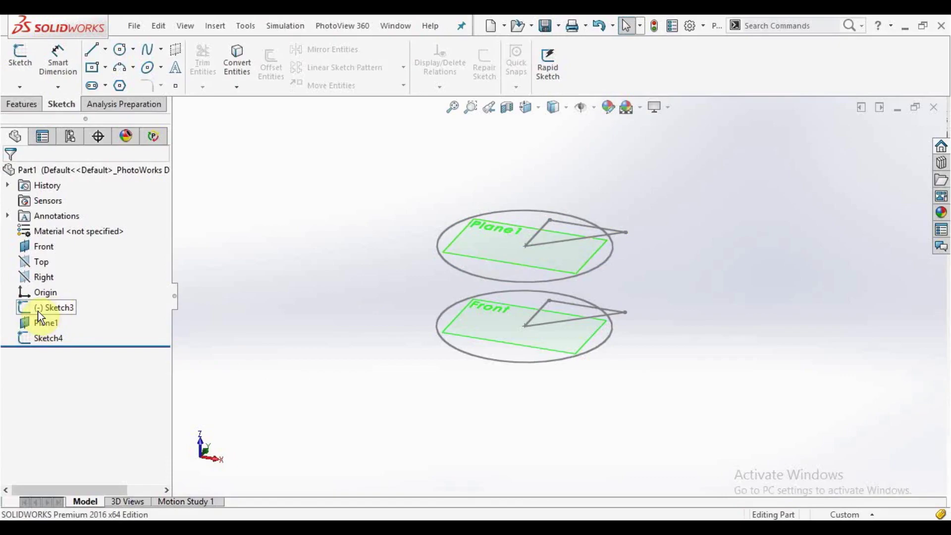
click(40, 311)
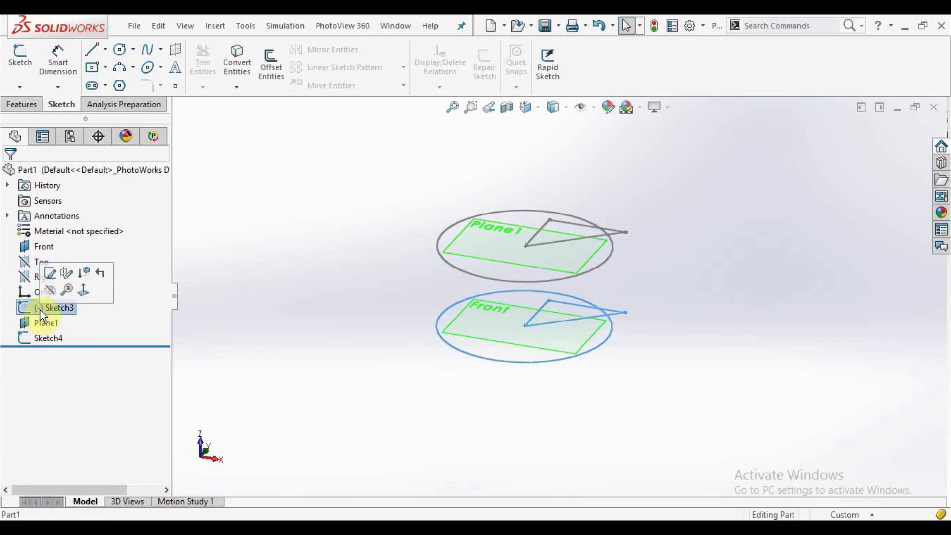
click(322, 348)
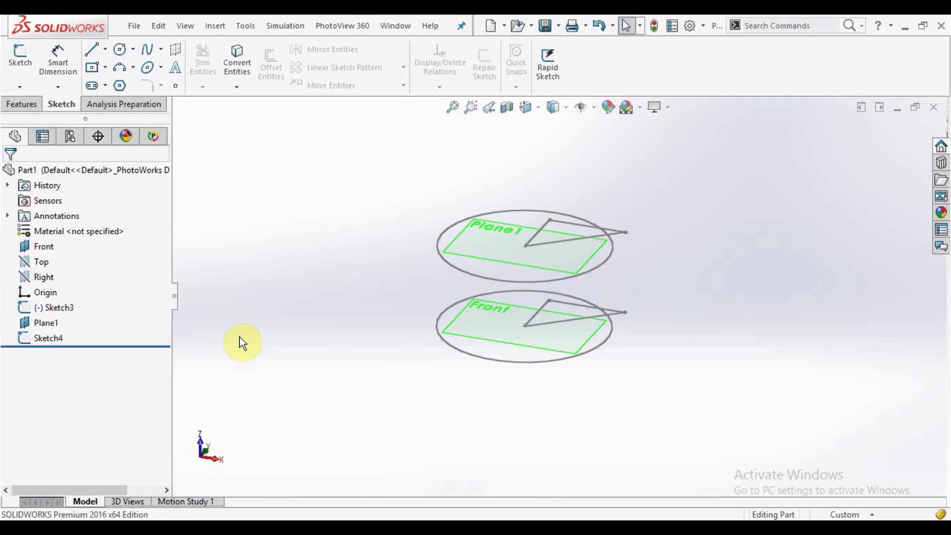
mouse_move(299, 302)
middle_down()
mouse_move(627, 215)
mouse_move(567, 265)
middle_up()
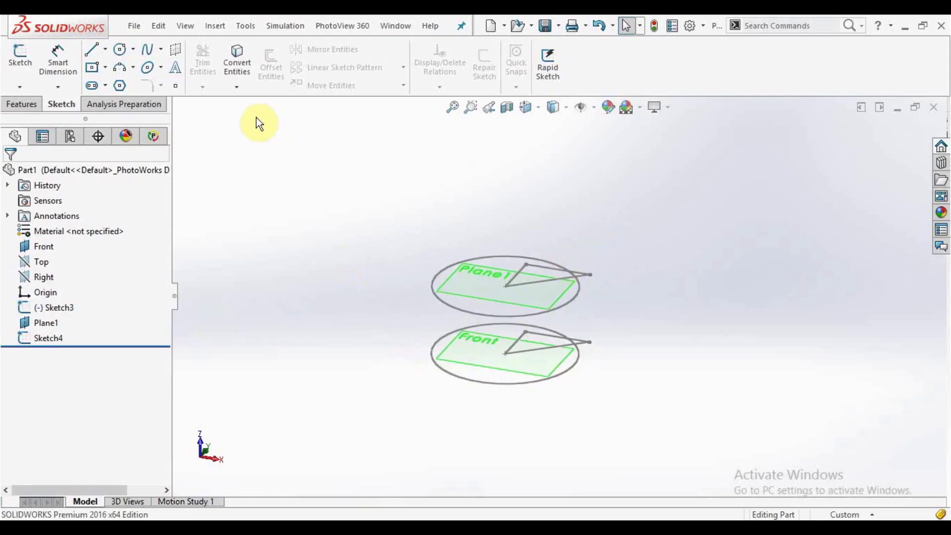
middle_drag(293, 158, 314, 181)
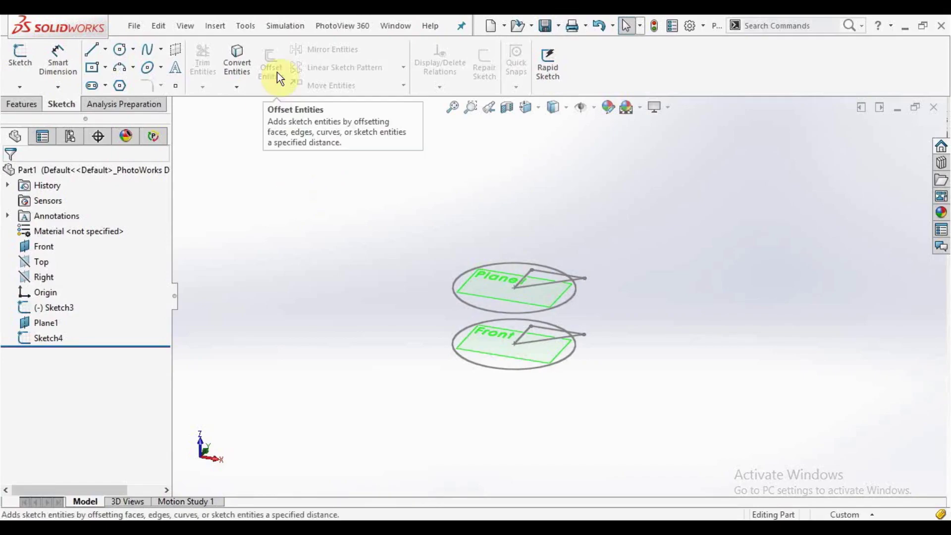
Delete the converted sketch and the offset plane above the Front plane
click(49, 337)
right_click(49, 336)
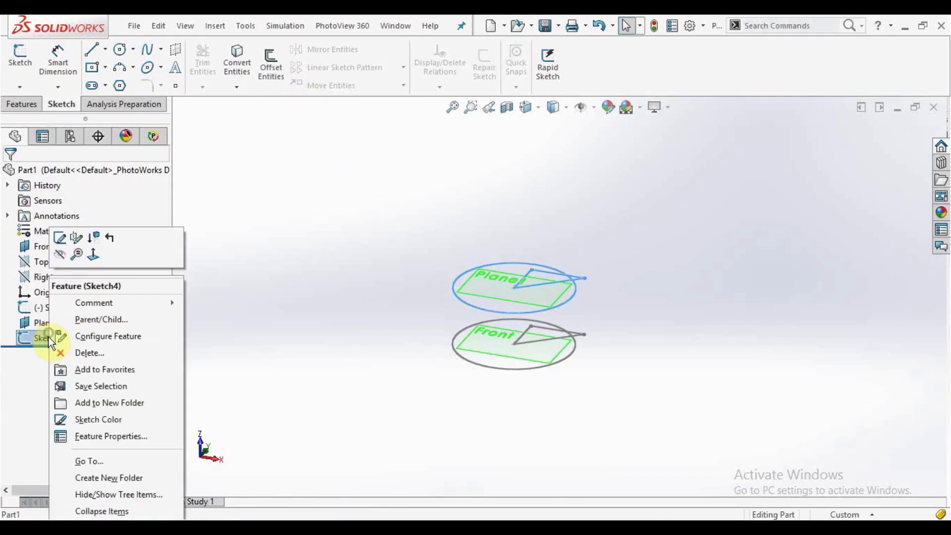
click(60, 353)
click(50, 323)
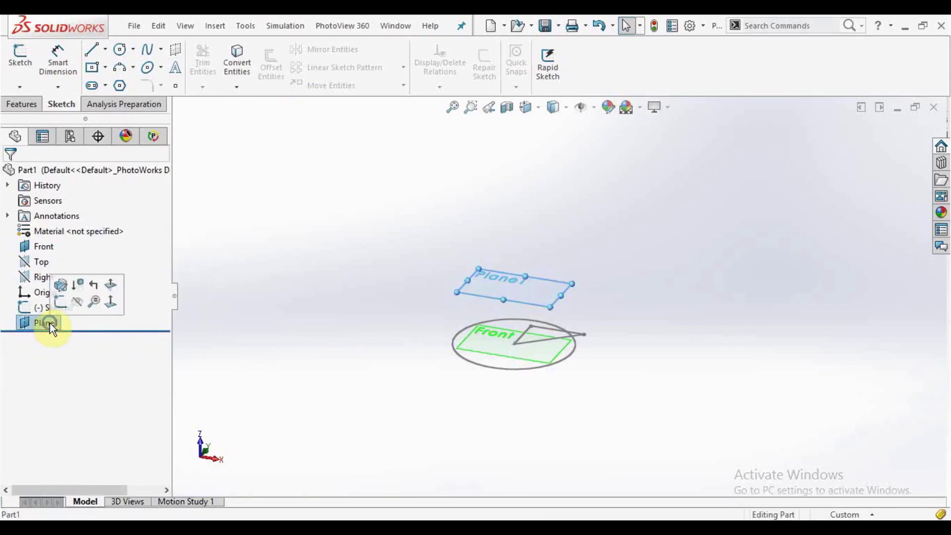
right_click(50, 323)
click(59, 361)
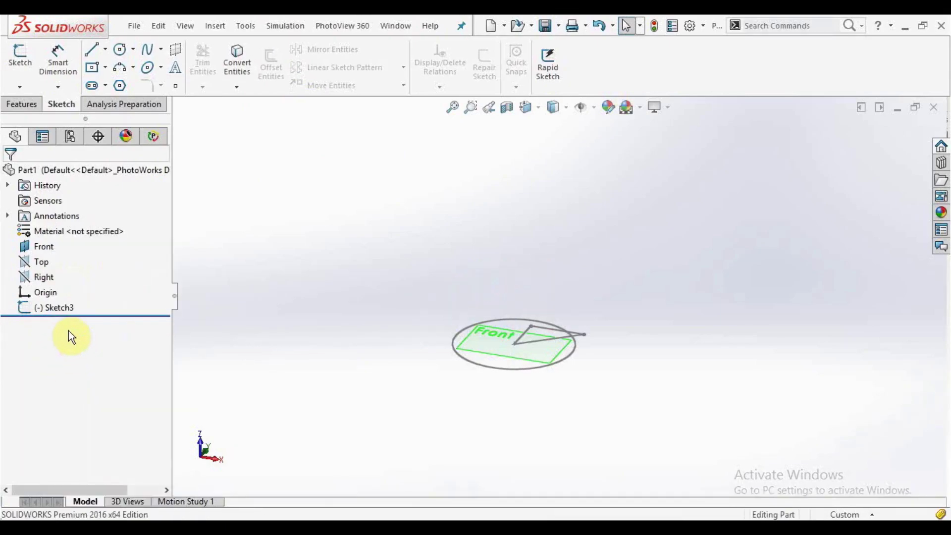
Open the Front plane sketch containing the circle and triangle for editing
click(48, 308)
click(59, 276)
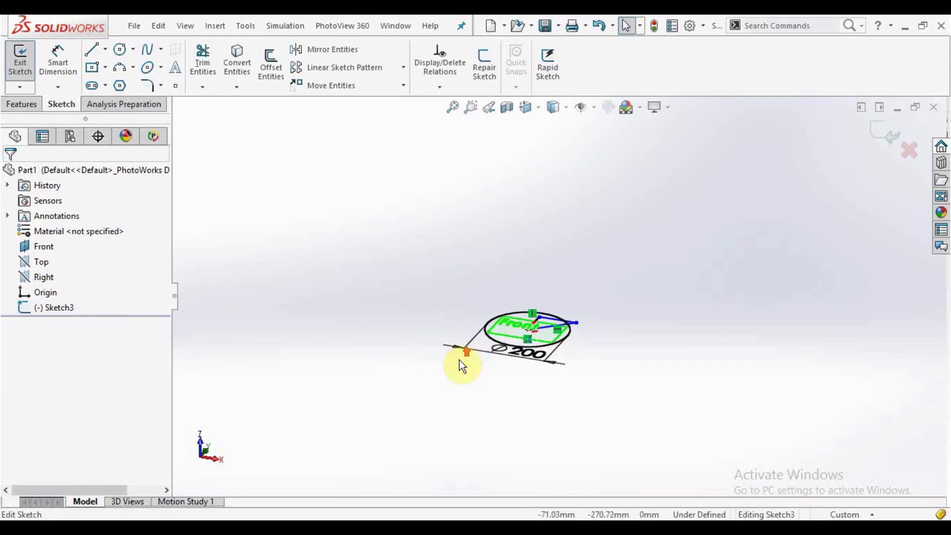
scroll(526, 374, up, 2)
scroll(537, 300, down, 5)
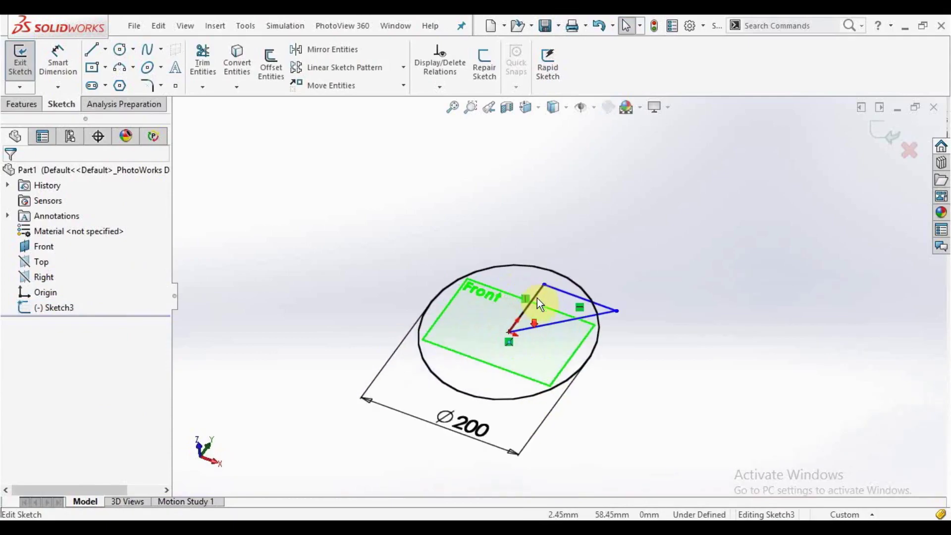
scroll(417, 414, up, 4)
mouse_move(436, 421)
middle_down()
mouse_move(451, 436)
mouse_move(520, 361)
middle_up()
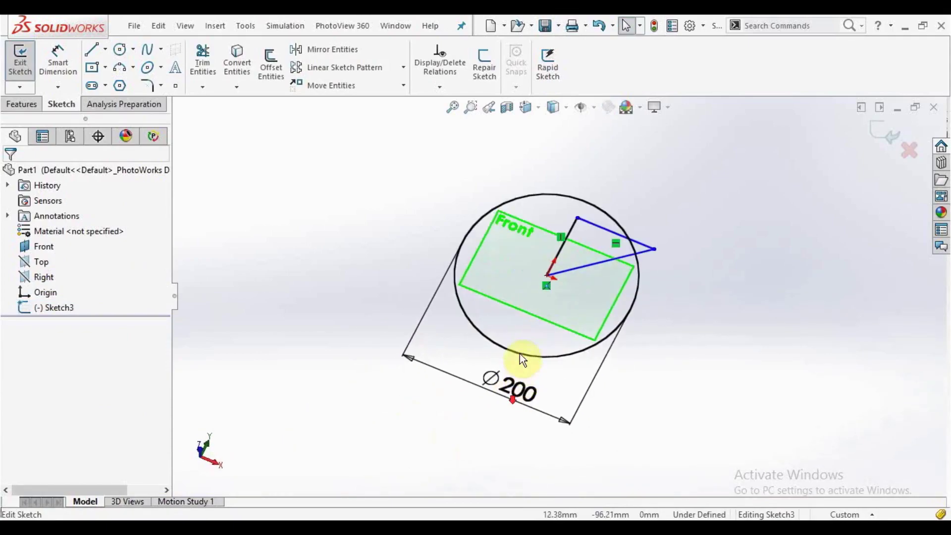
Set up an Offset Entities of the 200 mm circle at 10 mm, reversed to the inside
click(266, 78)
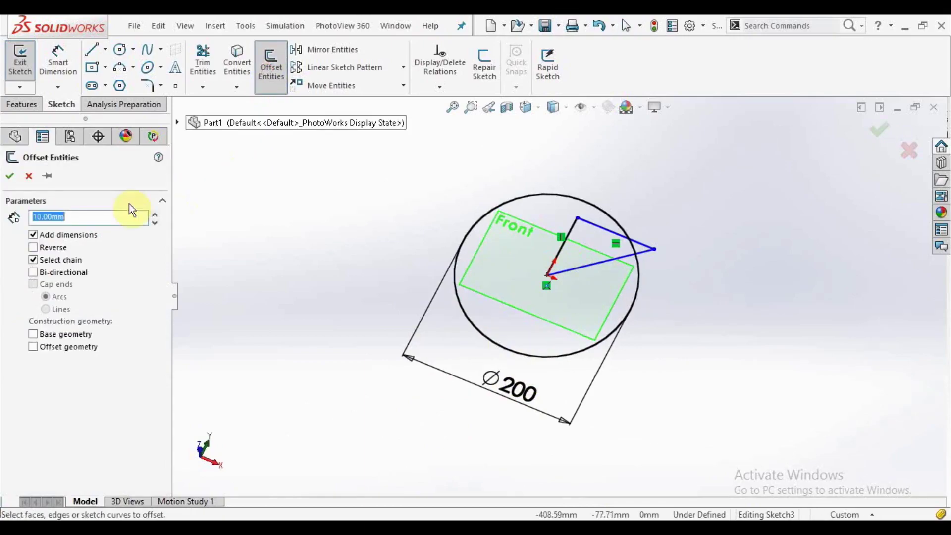
click(507, 352)
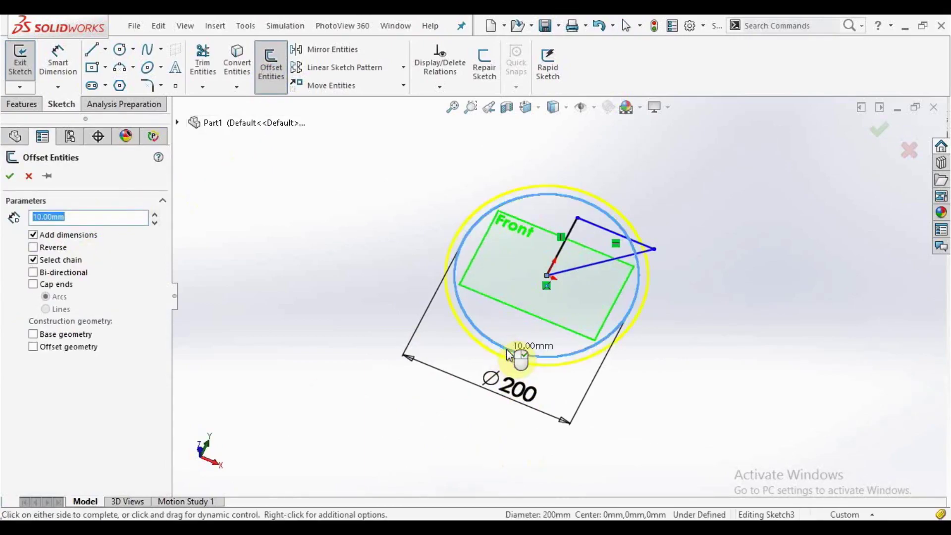
scroll(511, 353, down, 5)
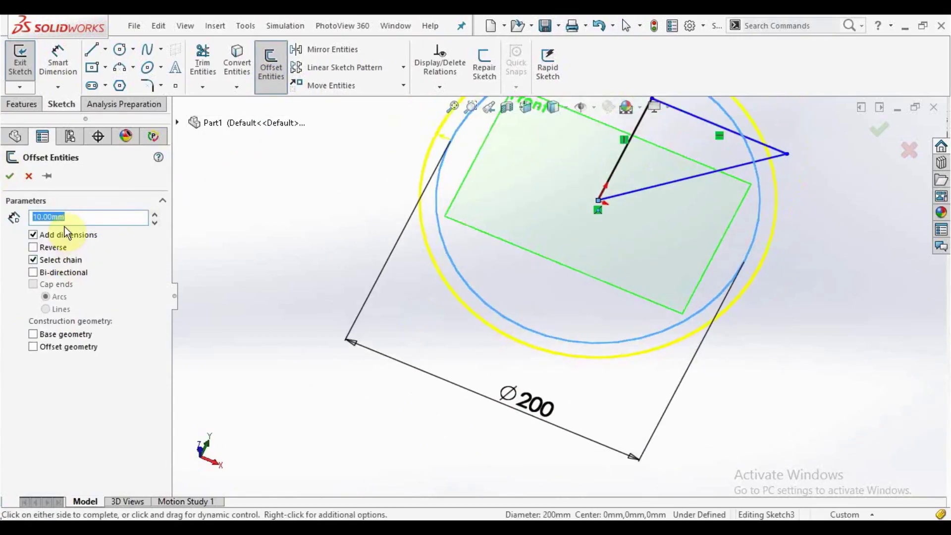
scroll(495, 351, up, 2)
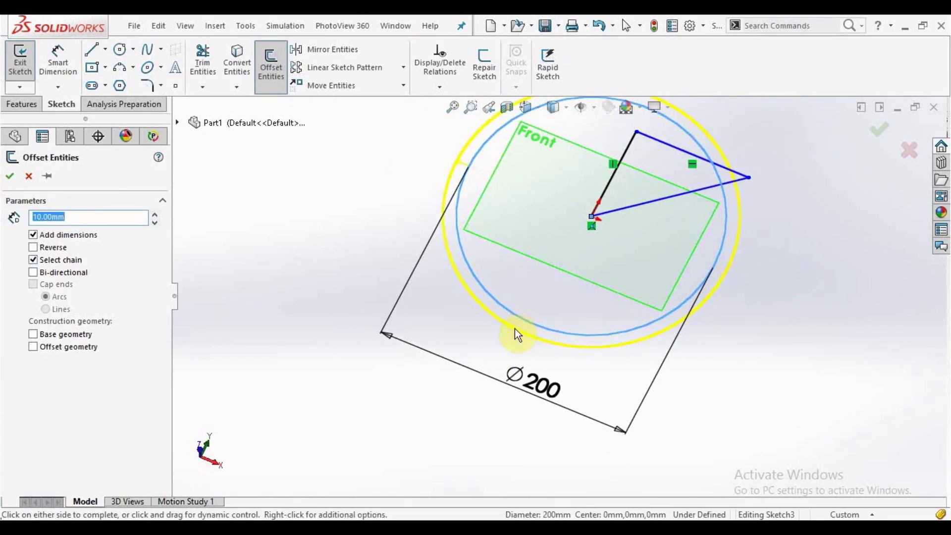
scroll(520, 321, down, 2)
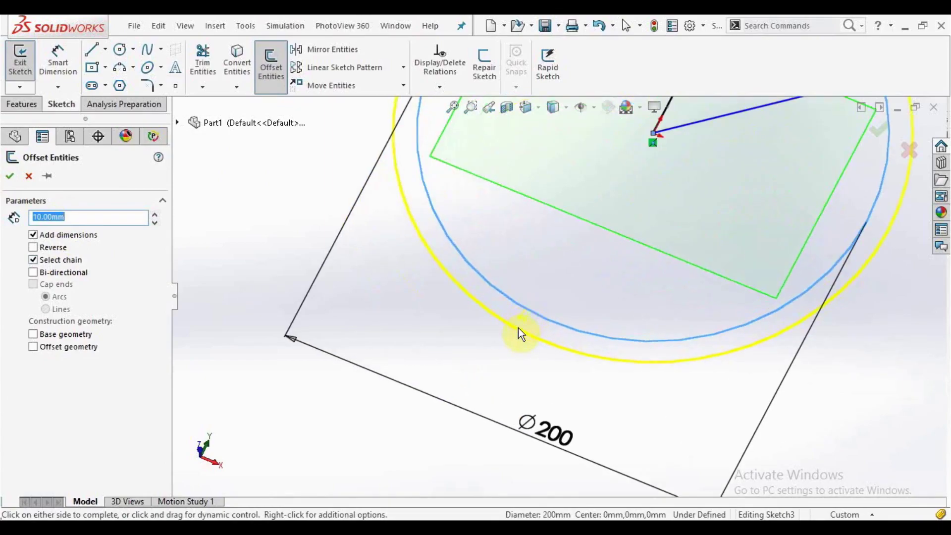
scroll(520, 327, up, 4)
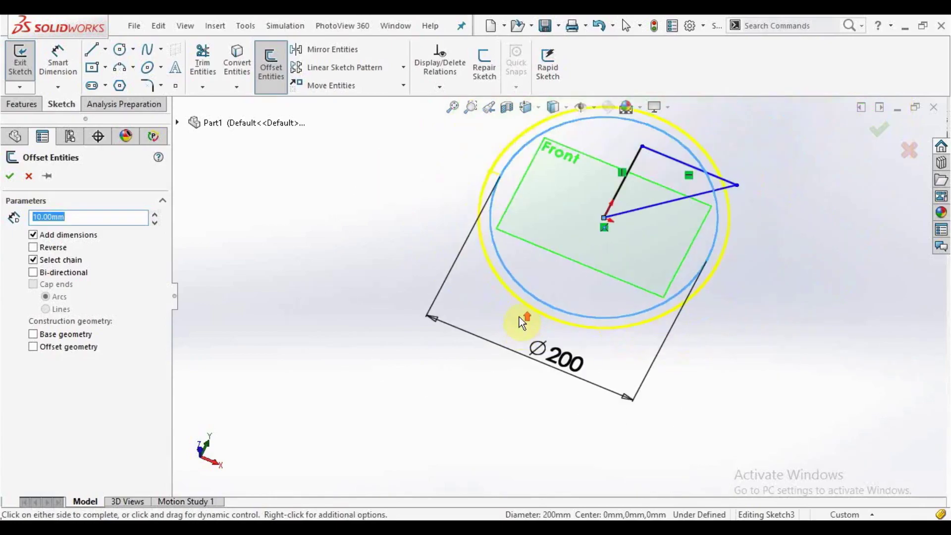
scroll(554, 282, down, 2)
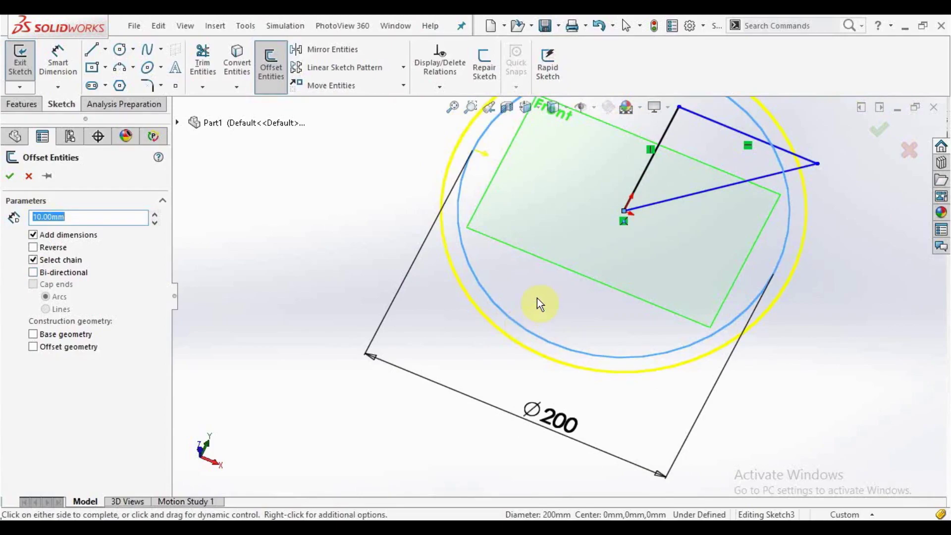
click(34, 248)
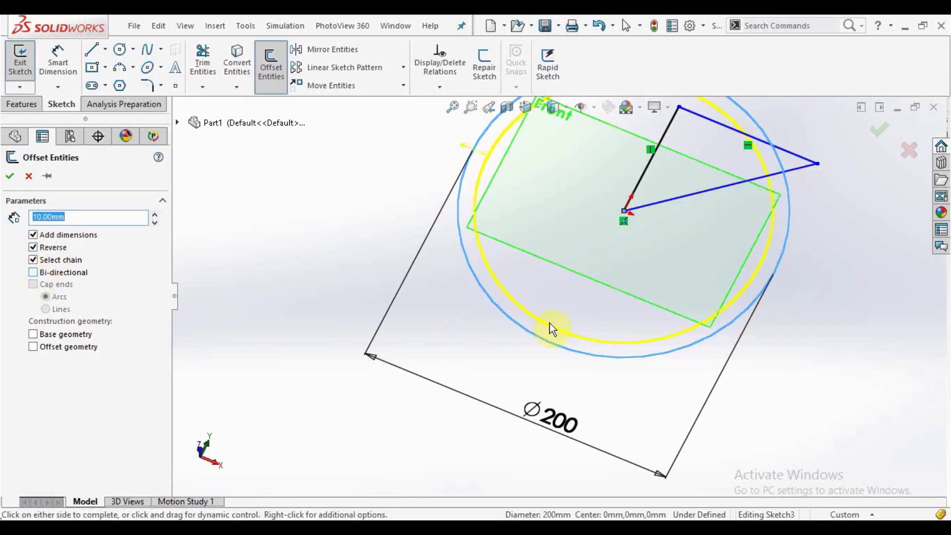
Try the bi-directional option and the base construction geometry option on the circle's offset
click(33, 272)
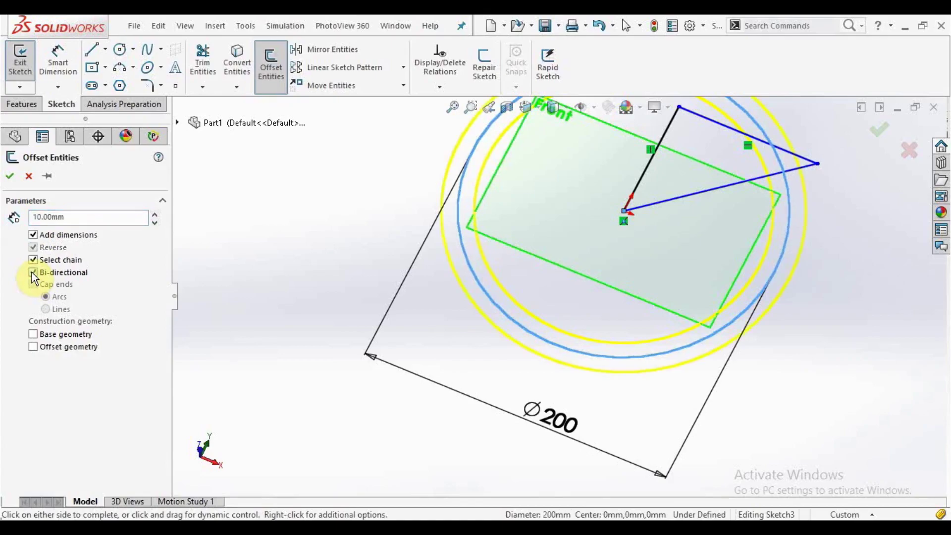
click(32, 272)
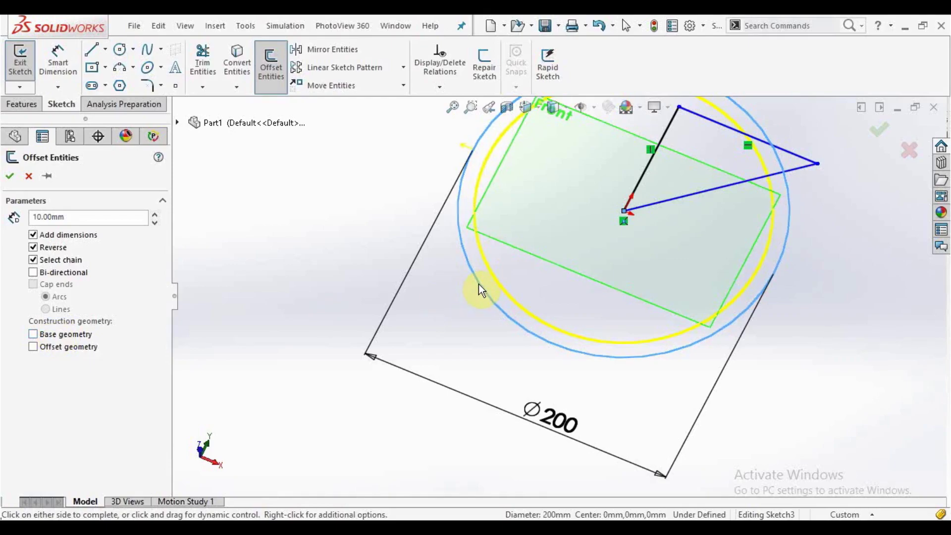
click(34, 335)
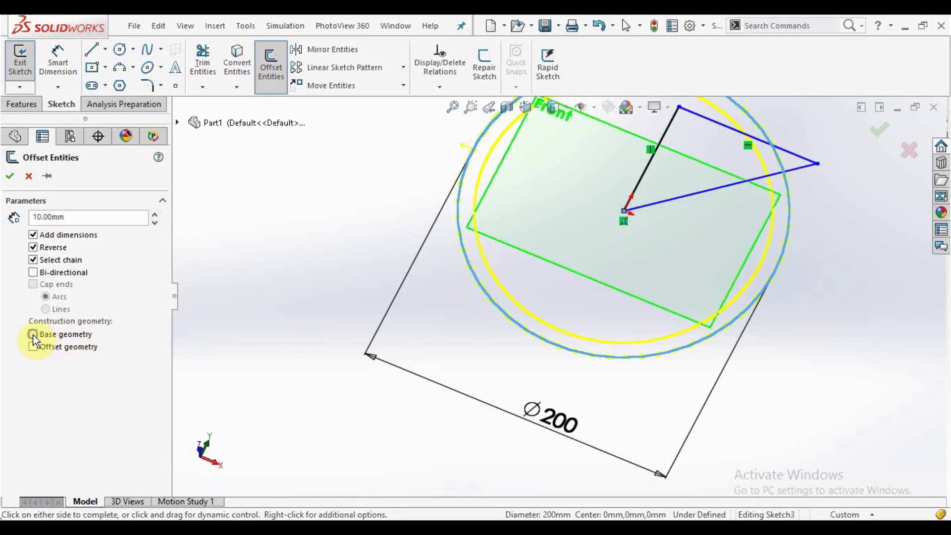
scroll(495, 304, down, 5)
scroll(486, 316, down, 3)
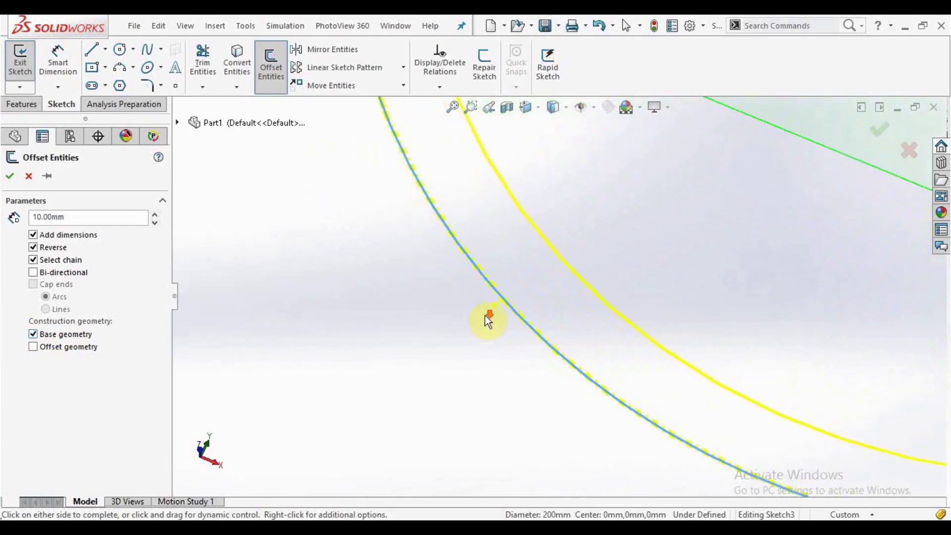
scroll(539, 330, up, 8)
click(34, 335)
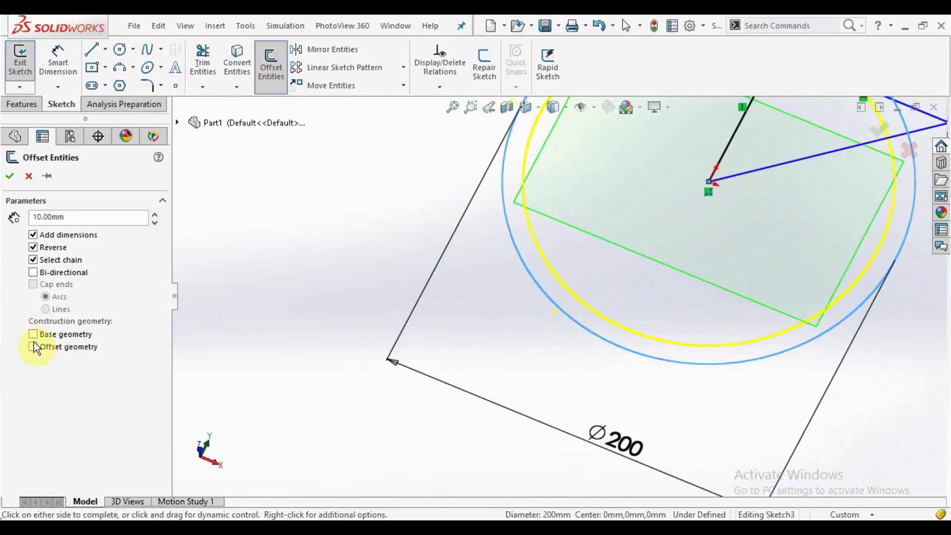
Make the offset geometry construction and apply the 10 mm inward offset of the circle
click(33, 347)
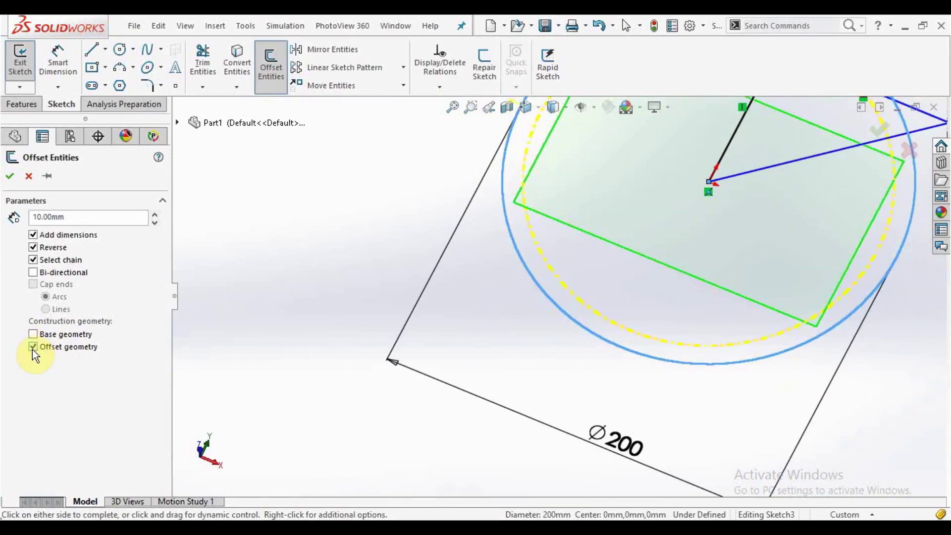
scroll(554, 326, down, 5)
scroll(556, 317, up, 5)
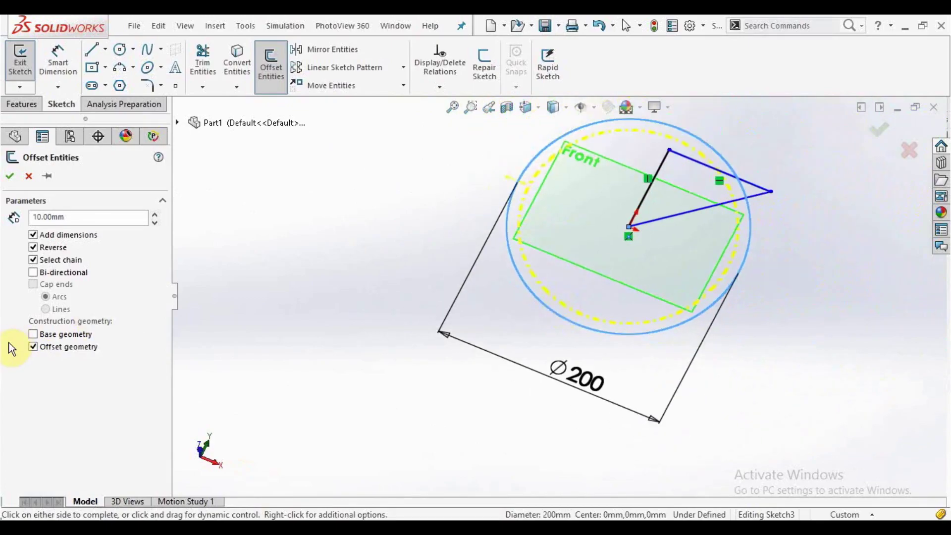
click(9, 176)
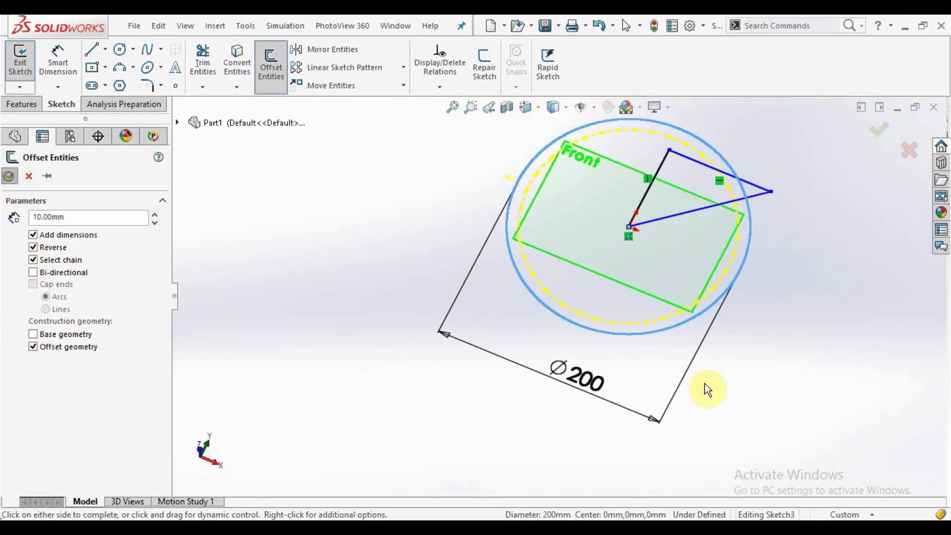
scroll(694, 369, up, 3)
scroll(649, 228, down, 3)
scroll(605, 196, up, 1)
scroll(565, 198, down, 2)
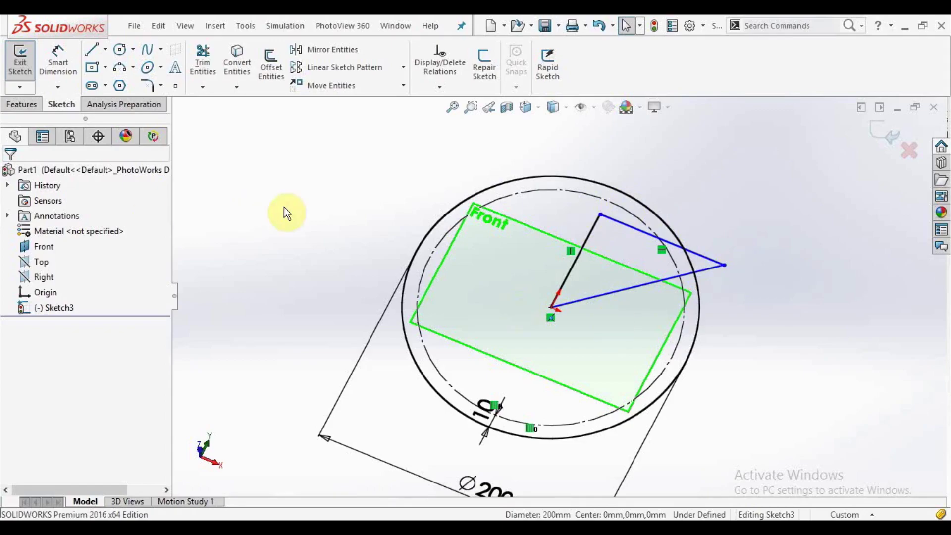
Offset the triangle's whole chain 5 mm outward as construction geometry with dimensions added
click(270, 66)
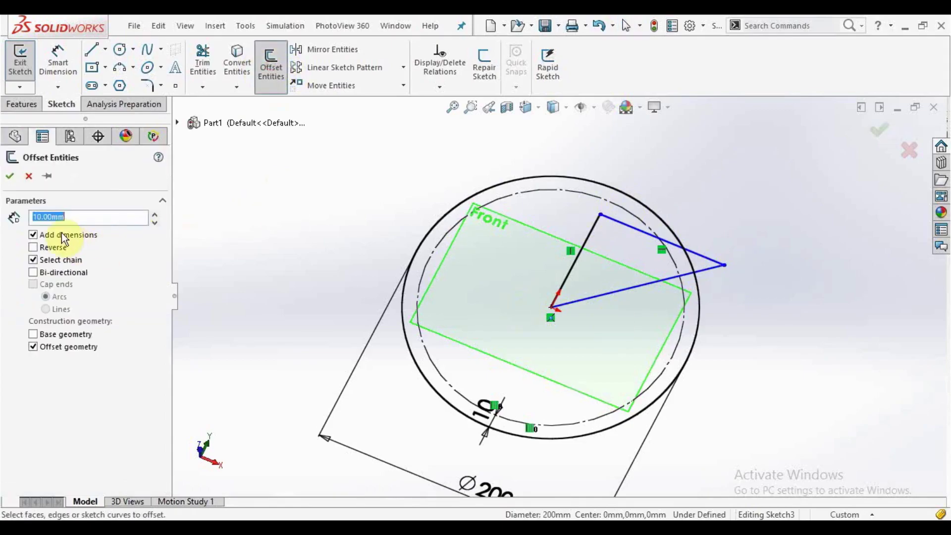
click(31, 260)
click(630, 228)
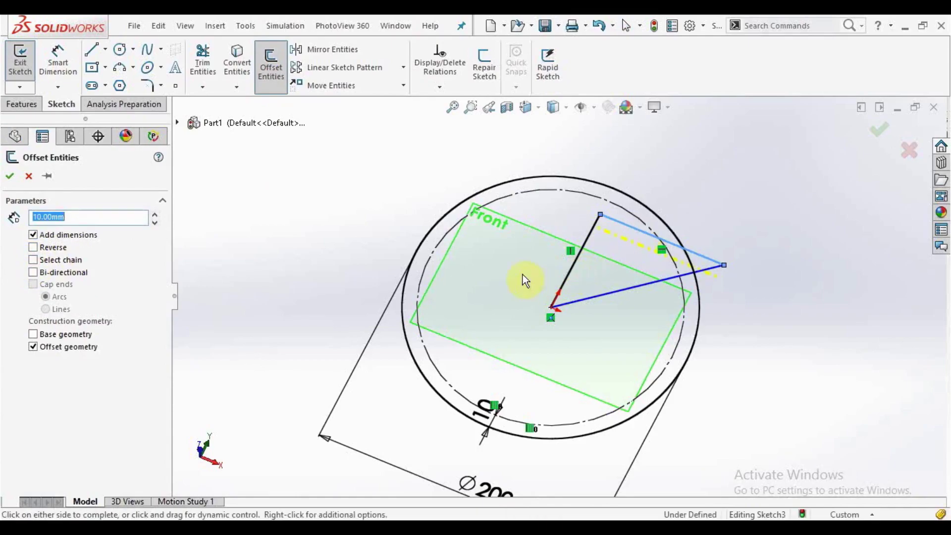
click(33, 259)
click(32, 248)
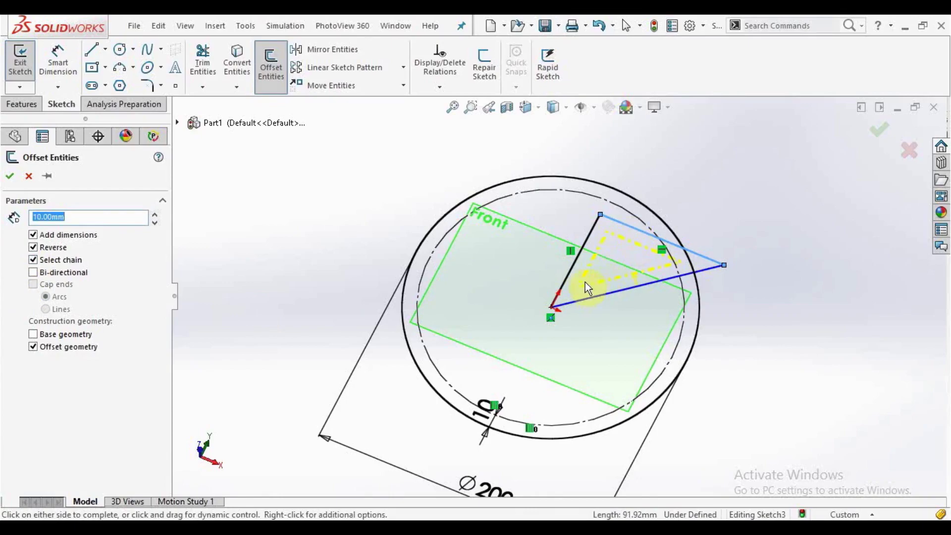
click(35, 248)
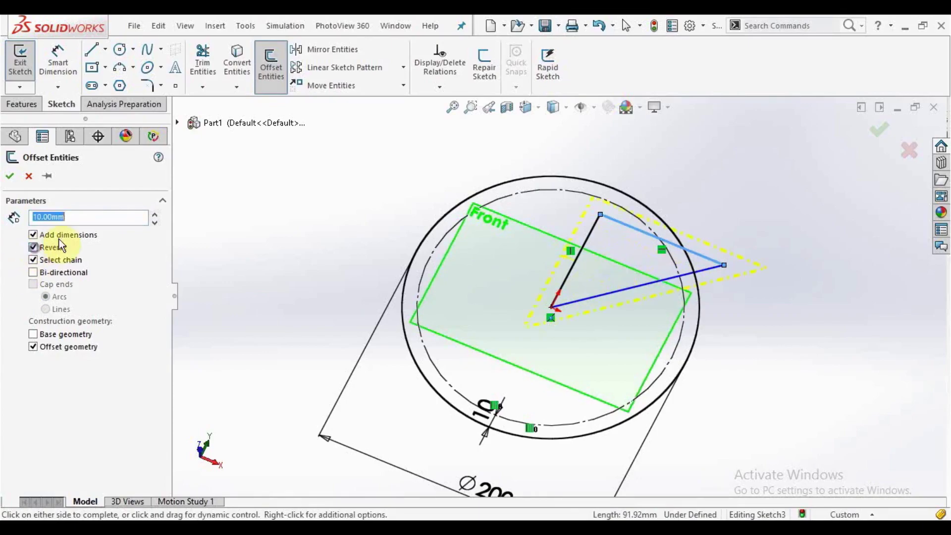
text(5)
key(Return)
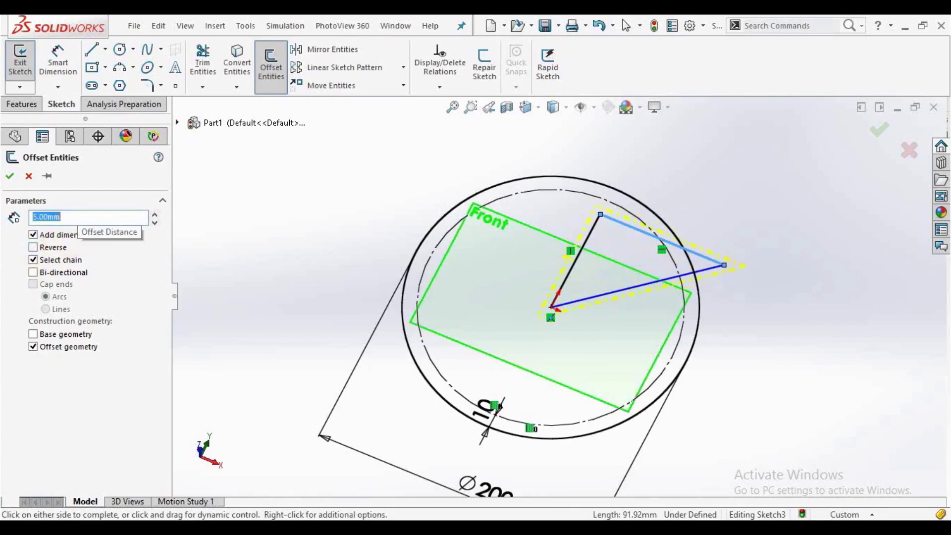
click(9, 169)
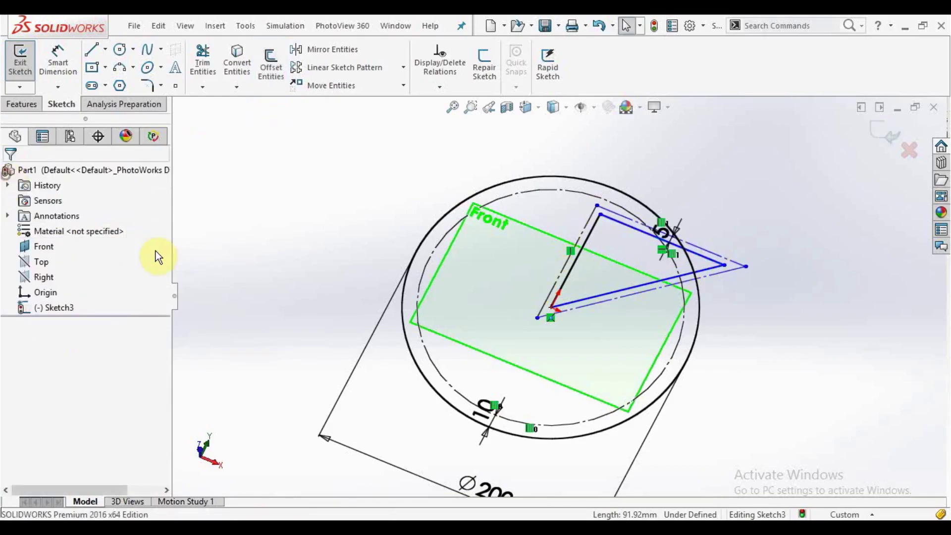
Delete all circles, triangles and offset entities from the Front plane sketch, including their associated dimensions
scroll(720, 230, down, 2)
scroll(666, 248, up, 5)
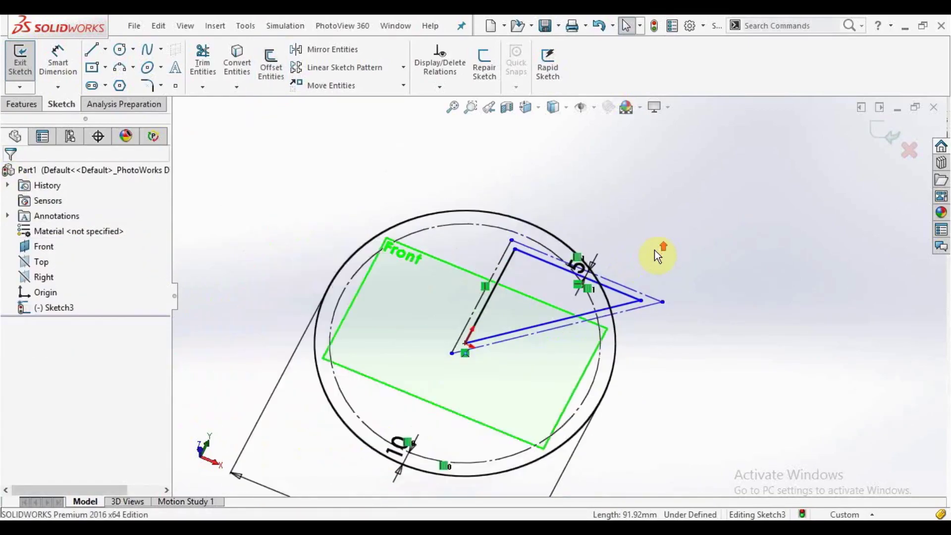
scroll(555, 248, up, 2)
mouse_move(664, 242)
mouse_down()
mouse_move(459, 420)
mouse_move(414, 445)
mouse_up()
key(Delete)
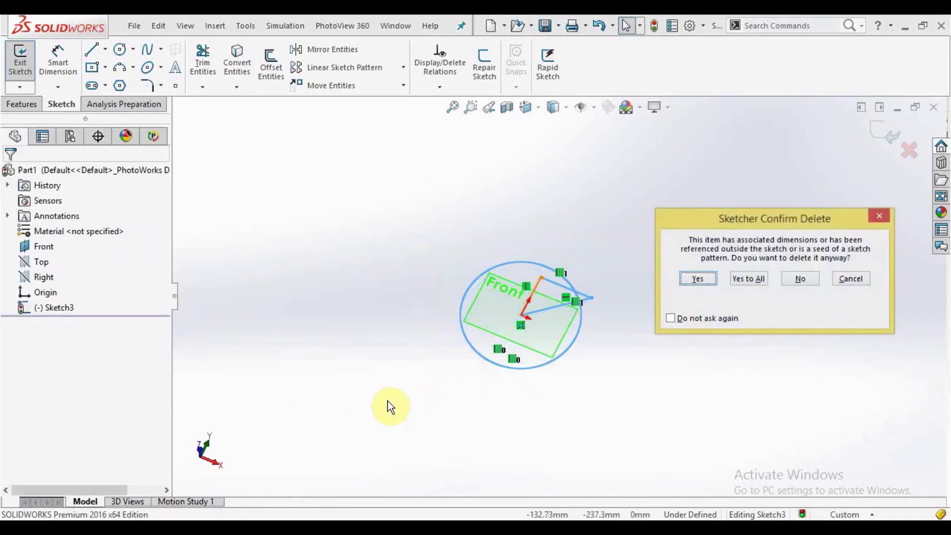
click(753, 279)
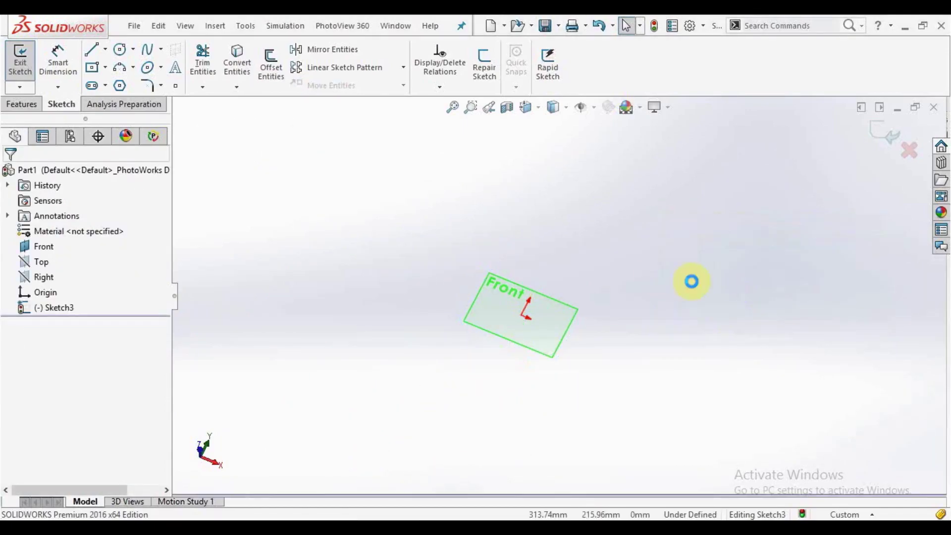
Orient the view to Front and sketch a closed five-line stepped profile about 27 mm wide, beside the origin on its negative X side
key(space)
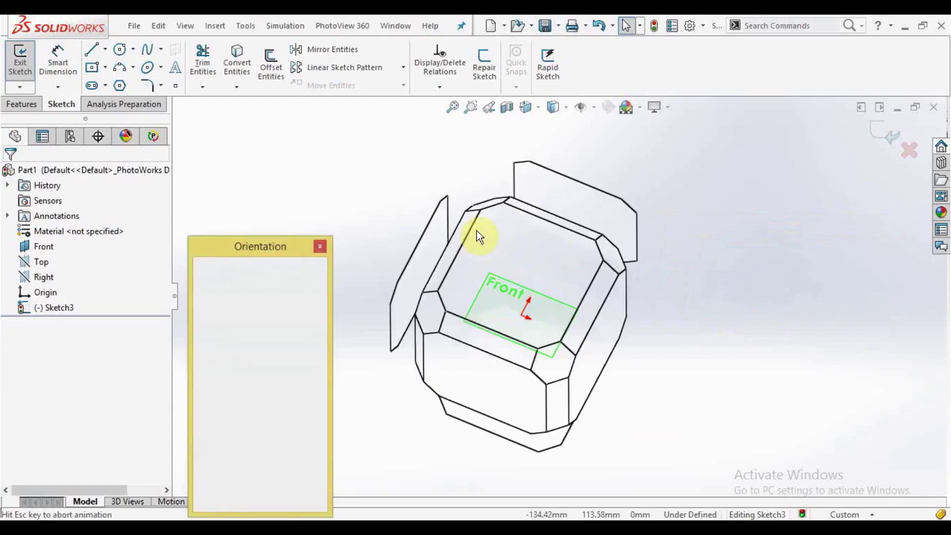
click(568, 260)
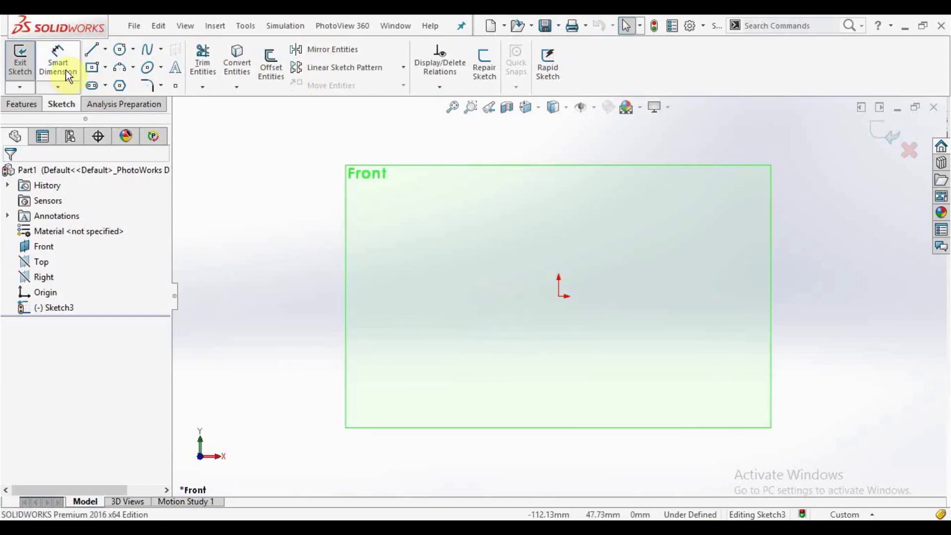
click(92, 49)
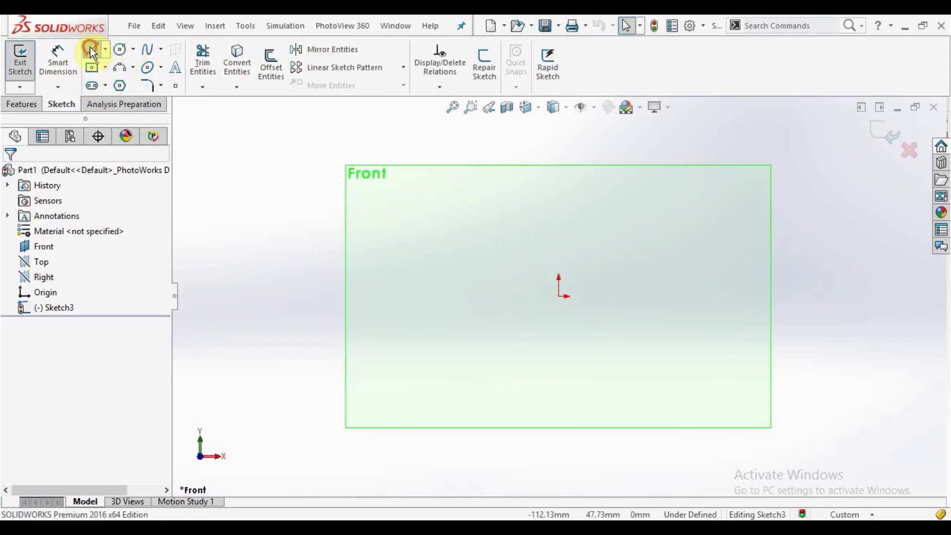
click(475, 214)
click(475, 296)
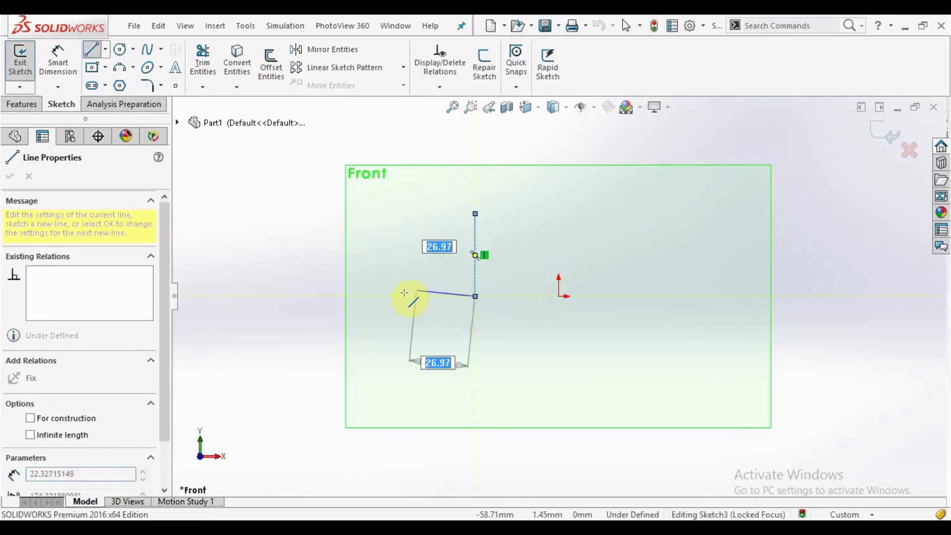
click(404, 296)
click(435, 270)
click(435, 245)
click(474, 214)
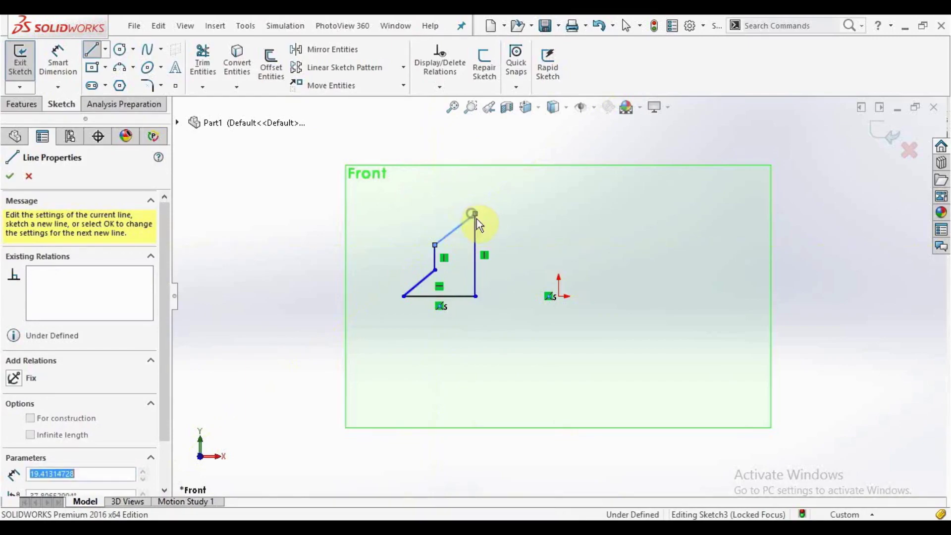
key(Escape)
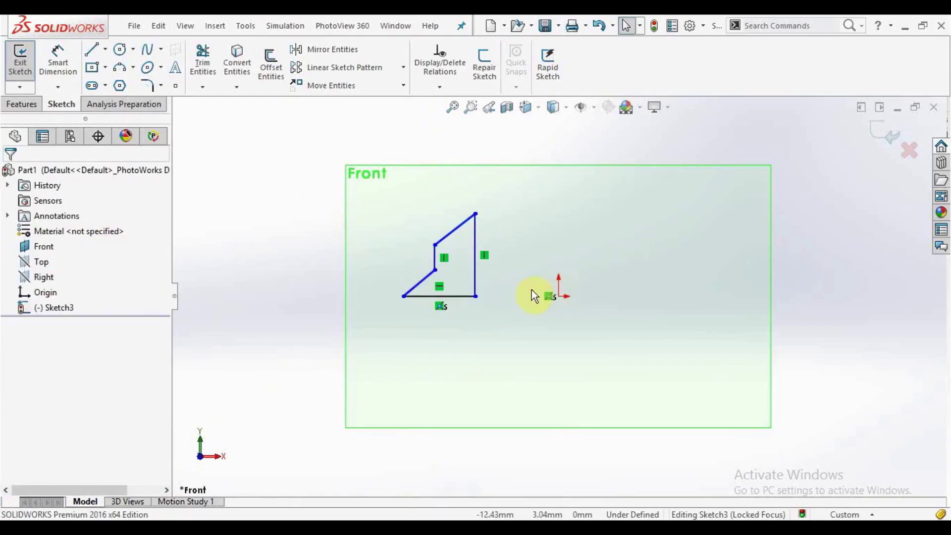
Draw a nearly vertical centerline about 68 mm long close to the origin, beside the profile, and select it
click(108, 49)
click(106, 51)
click(101, 80)
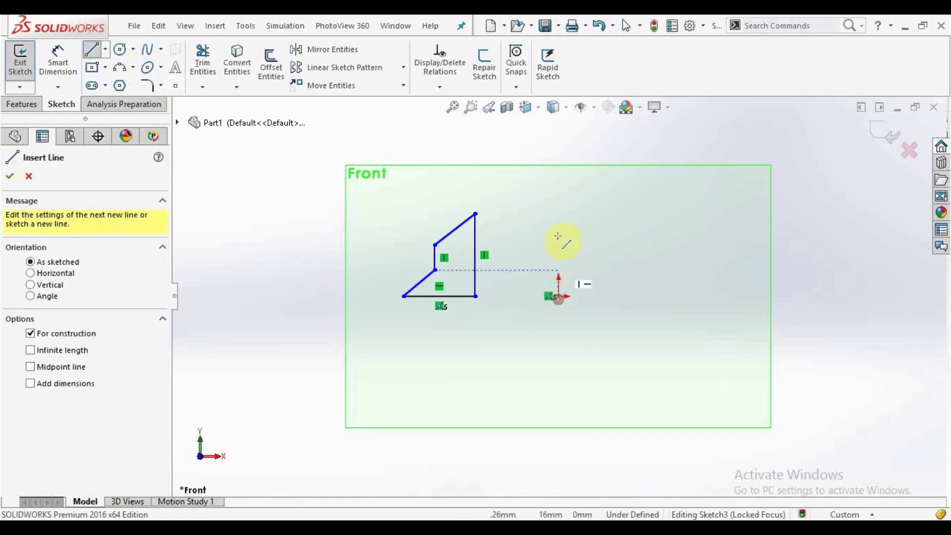
click(559, 177)
click(563, 356)
right_click(570, 357)
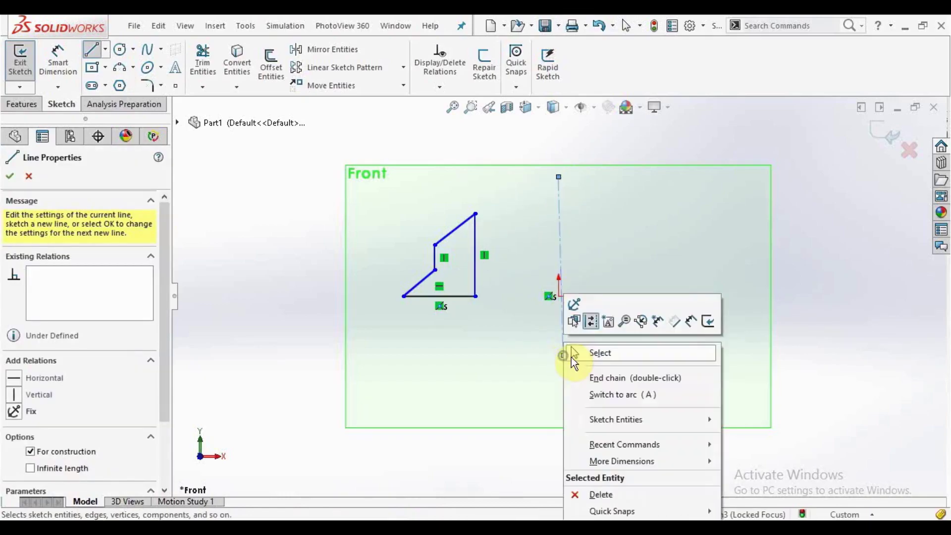
click(570, 355)
click(565, 328)
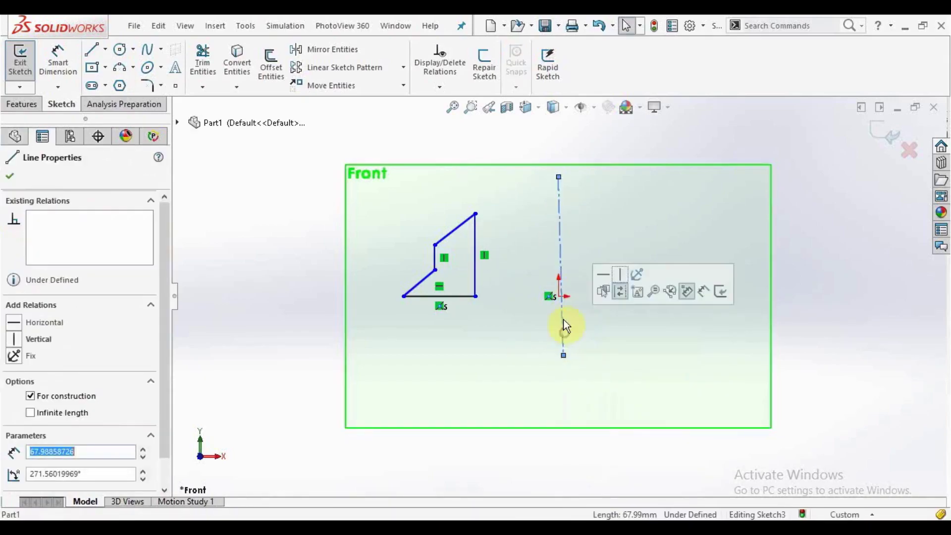
Give the centerline near the origin a Vertical relation and start the Mirror Entities command
click(621, 274)
click(205, 300)
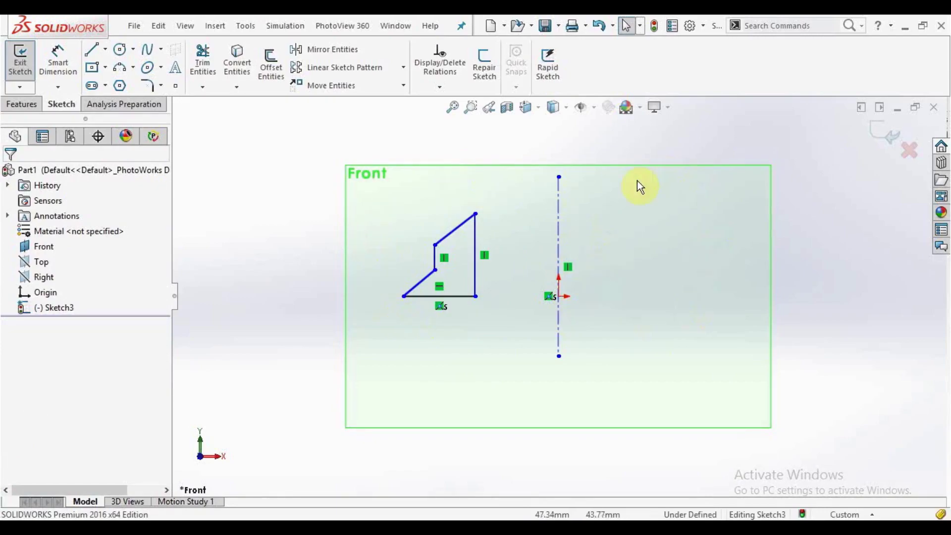
click(314, 49)
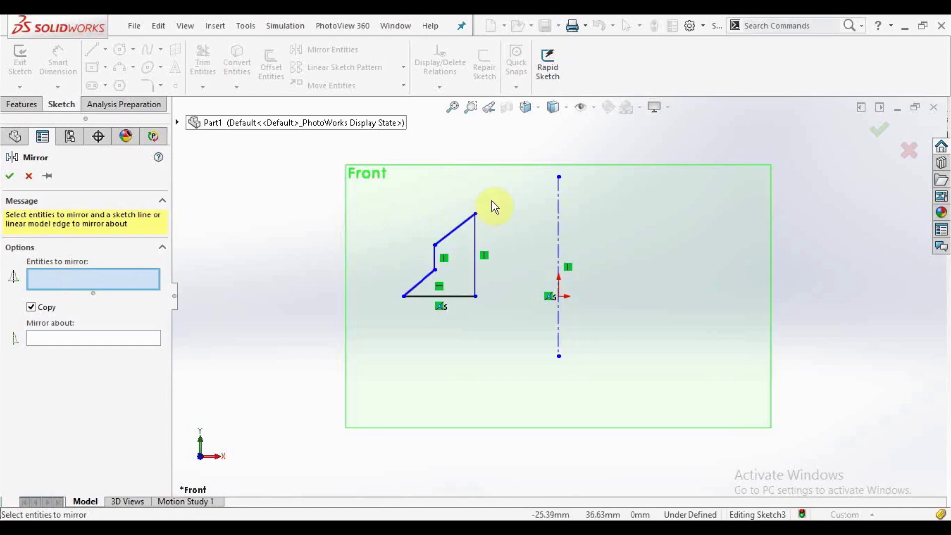
click(456, 230)
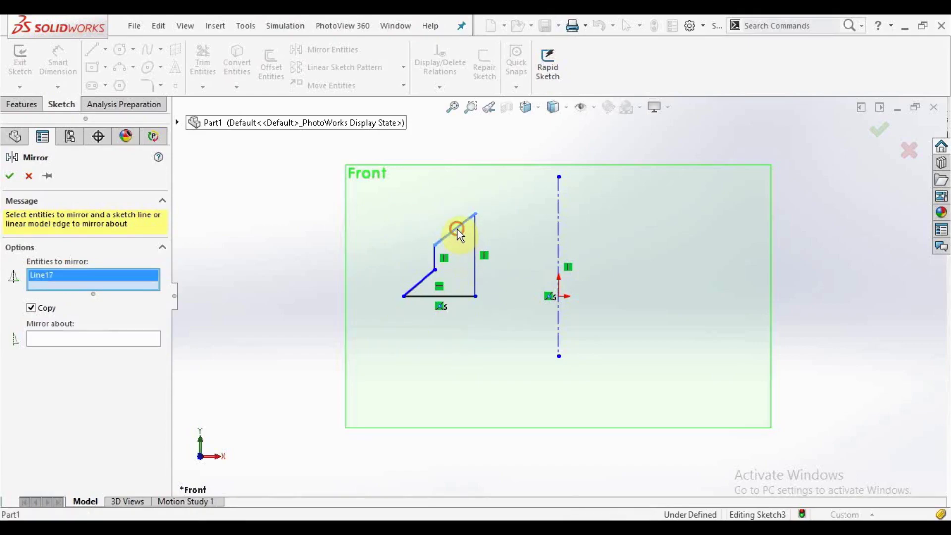
click(438, 258)
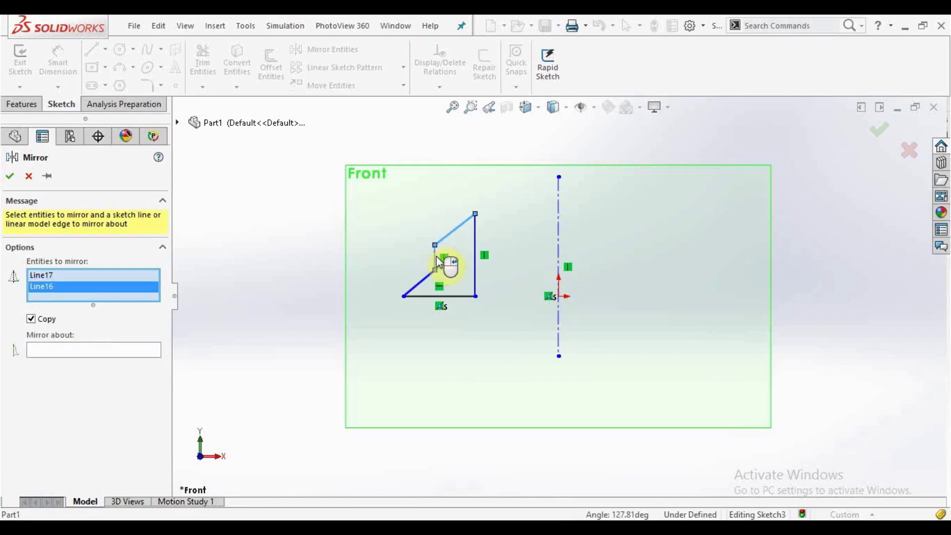
right_click(140, 277)
click(203, 286)
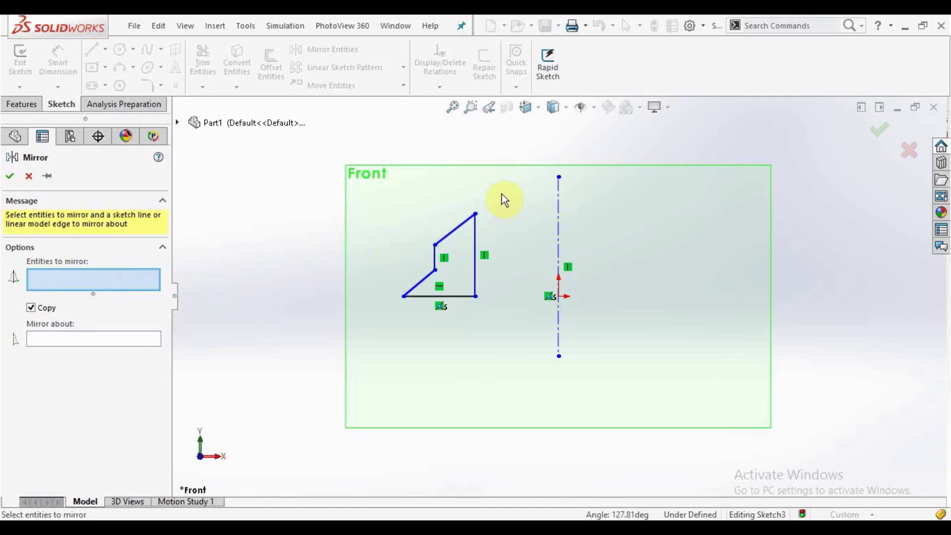
Mirror all five lines of the stepped profile about the vertical centerline with the Copy option on
drag(509, 139, 381, 339)
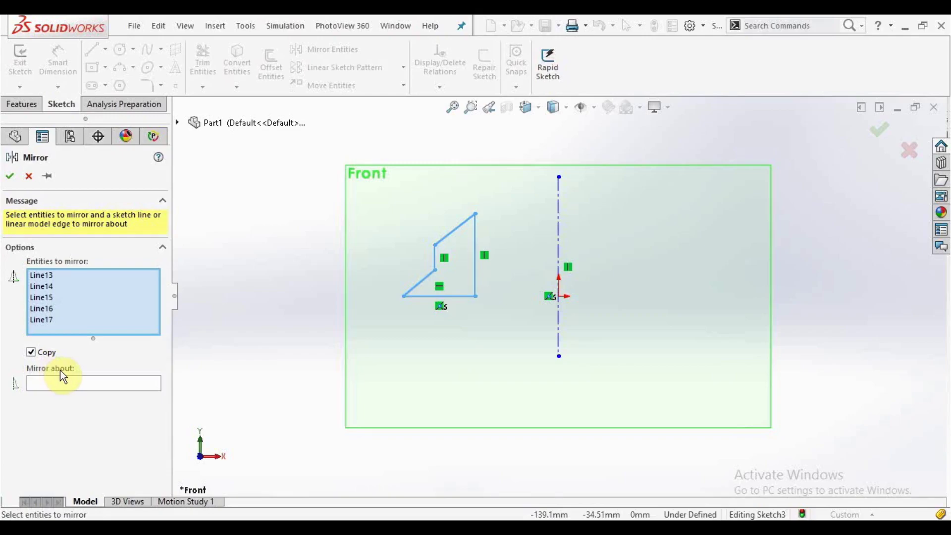
click(42, 384)
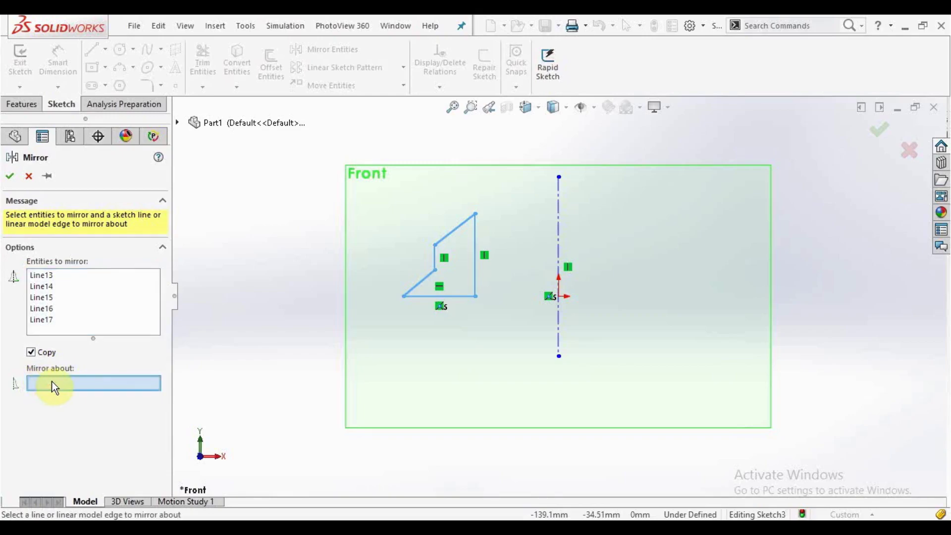
click(559, 323)
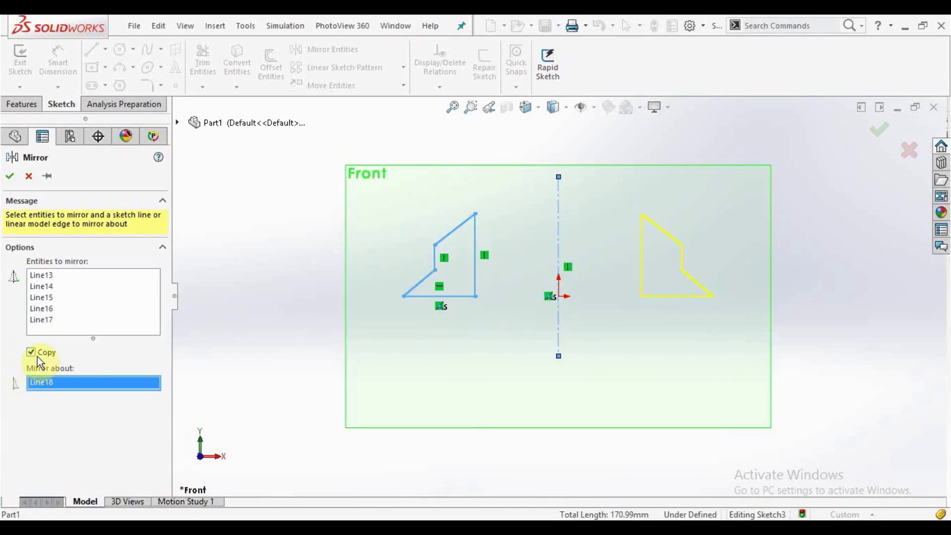
click(10, 176)
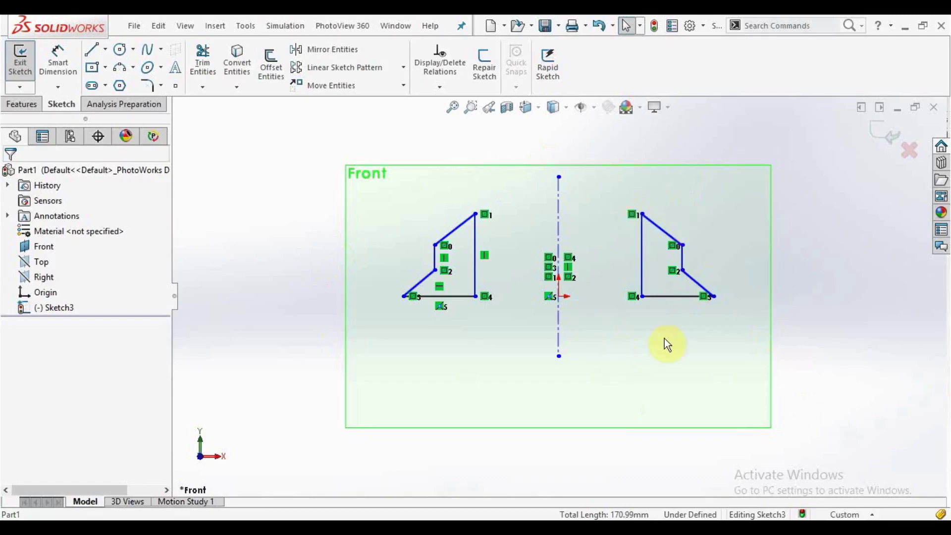
Dimension the distance between the original profile's long vertical edge and the centerline as 25 mm
click(54, 57)
click(476, 268)
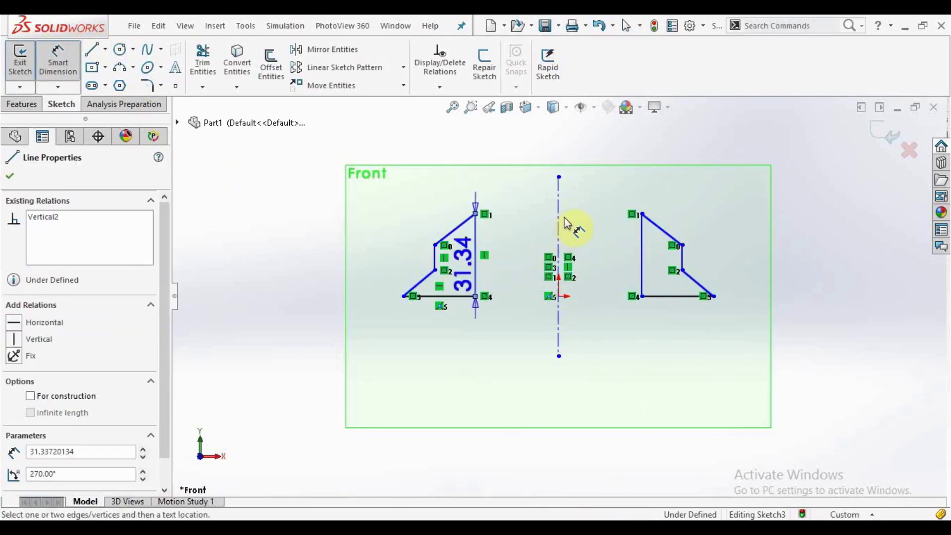
click(559, 221)
click(514, 353)
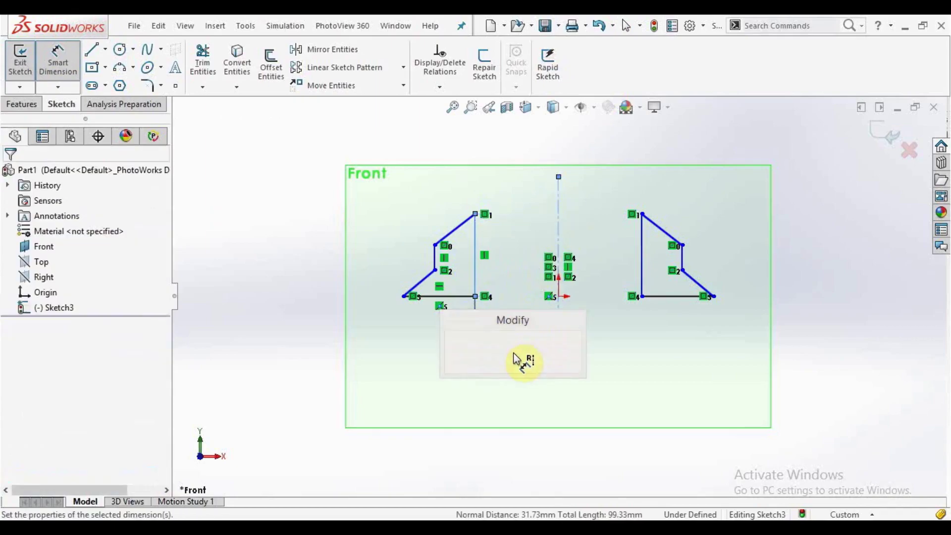
text(25)
key(Return)
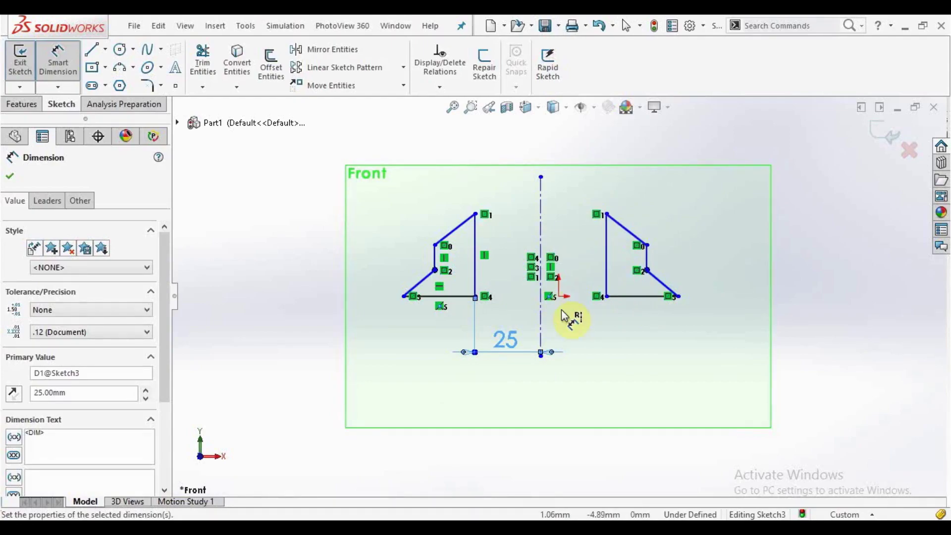
Try to dimension the distance between the centerline and the mirrored profile's long vertical edge, and leave Smart Dimension
click(541, 246)
click(607, 248)
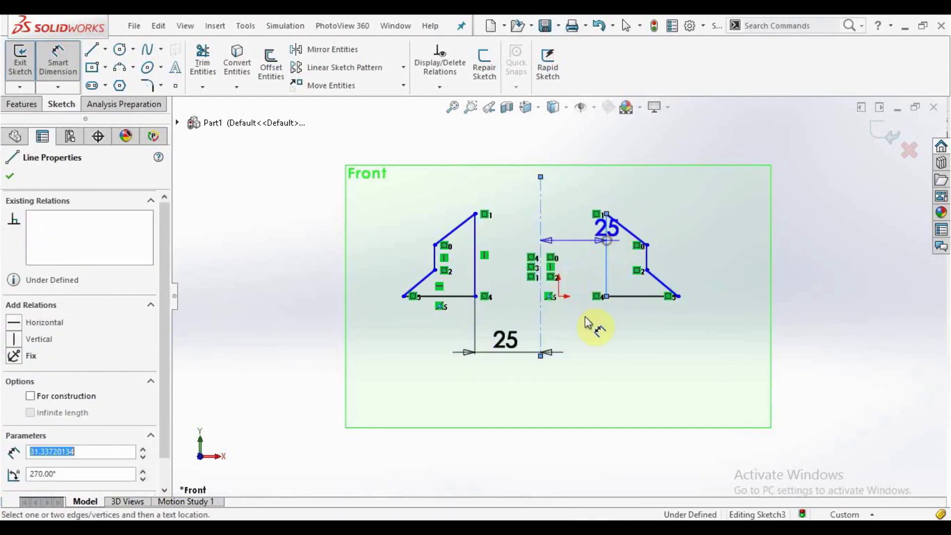
click(582, 326)
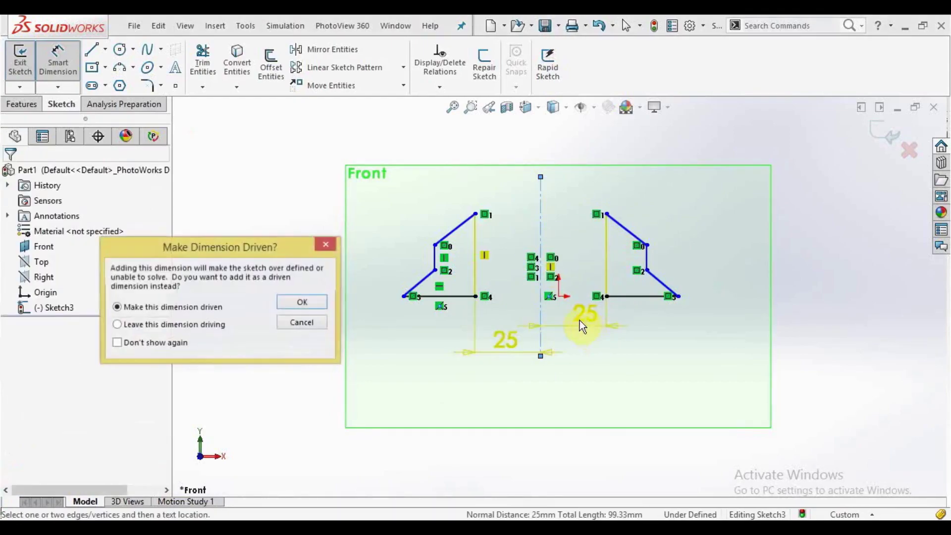
click(327, 244)
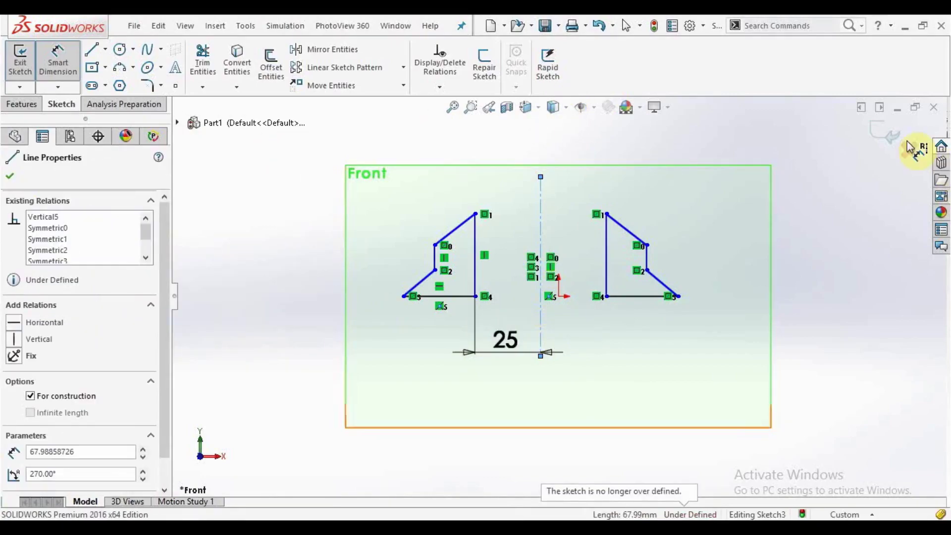
click(11, 177)
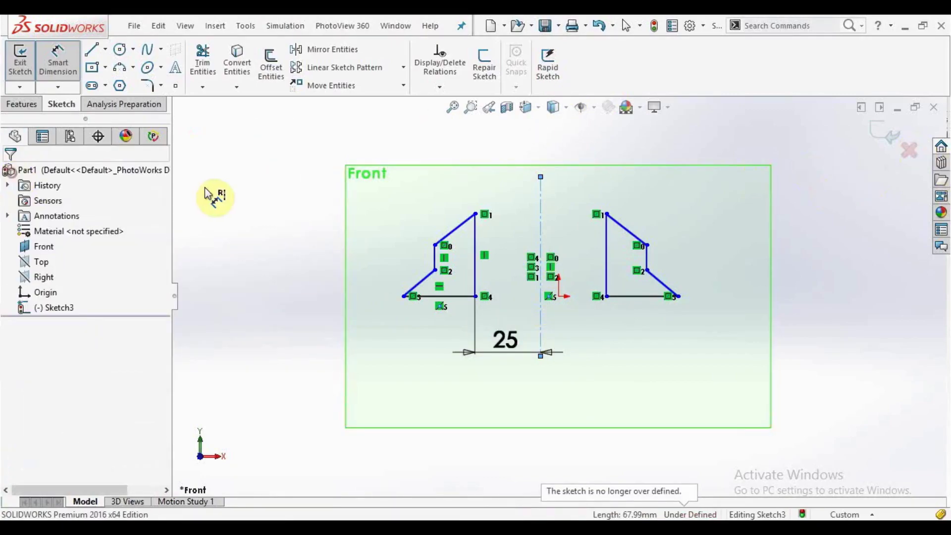
right_click(238, 189)
click(255, 235)
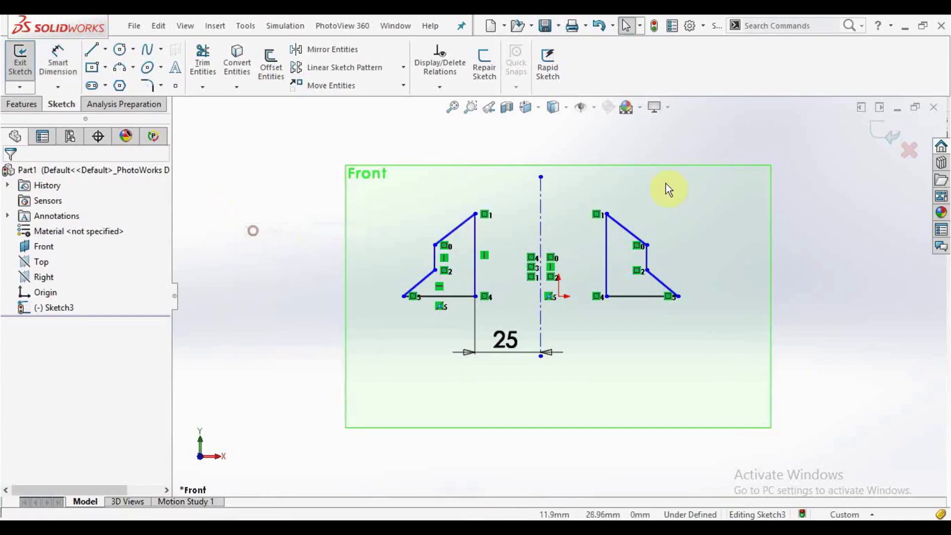
Delete both profiles, the centerline and the dimension from the Front plane sketch
mouse_move(782, 165)
mouse_down()
mouse_move(495, 351)
mouse_move(304, 426)
mouse_up()
key(Delete)
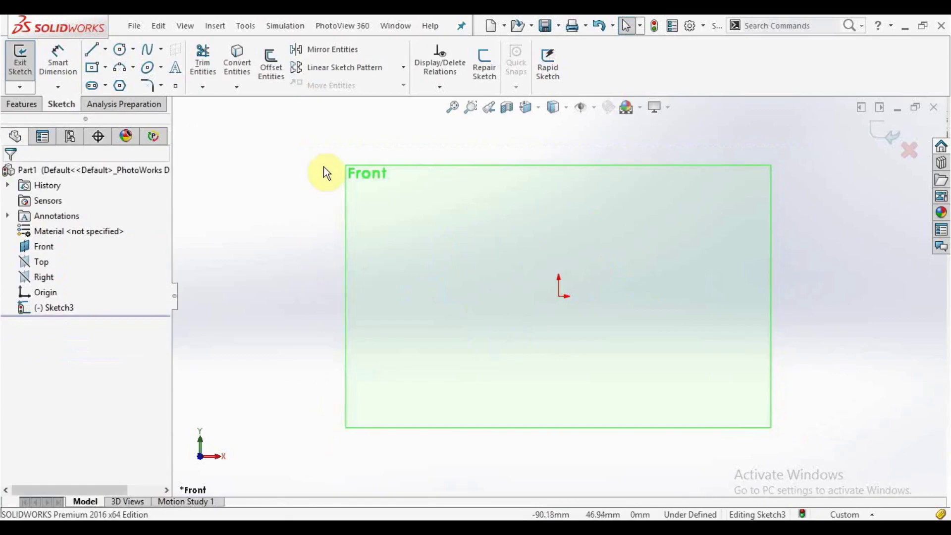
click(403, 68)
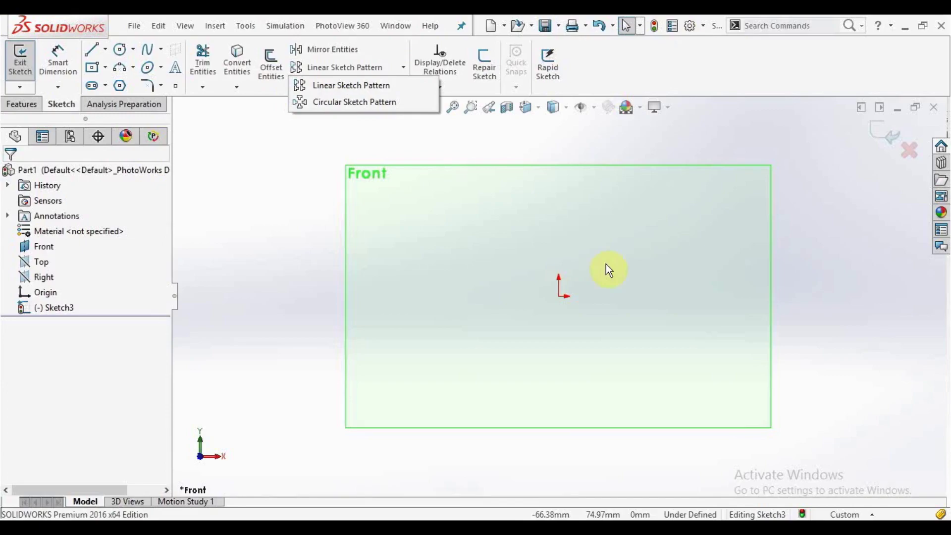
click(456, 222)
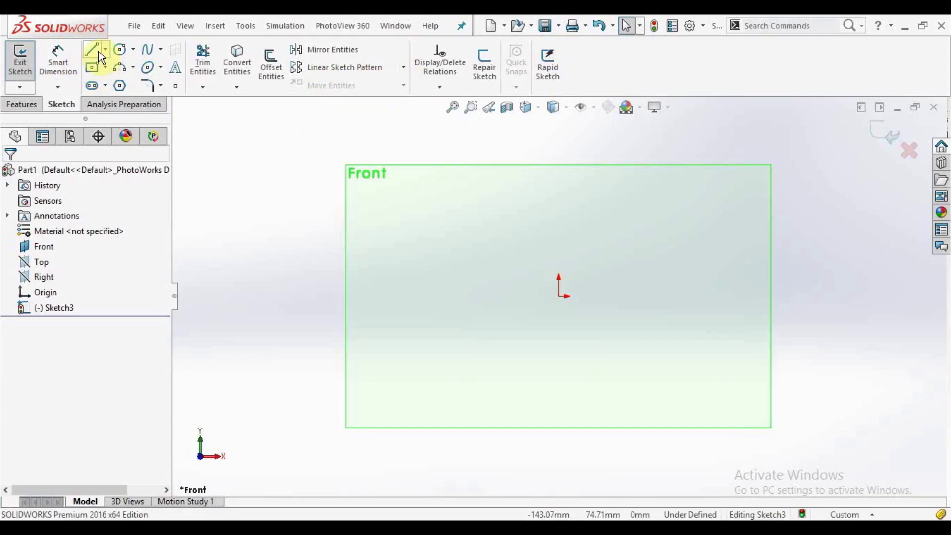
Sketch three small staggered circles above and on the negative X side of the origin, centred at X about -35, -43 and -50 mm
click(119, 50)
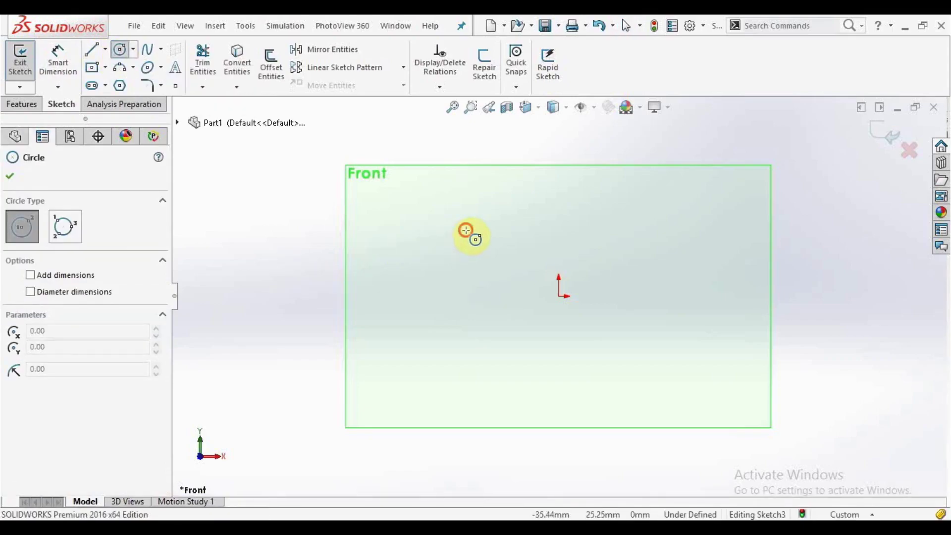
click(466, 230)
click(464, 241)
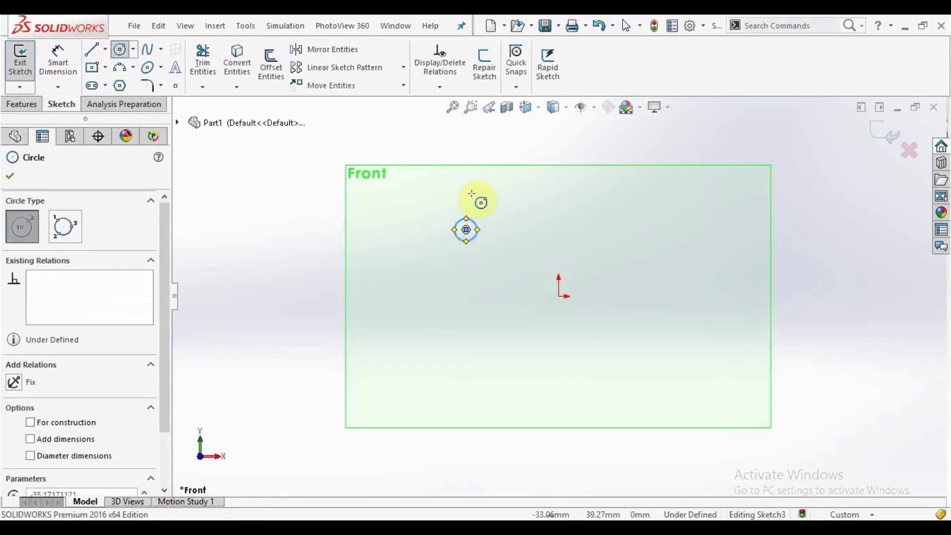
click(445, 182)
click(446, 194)
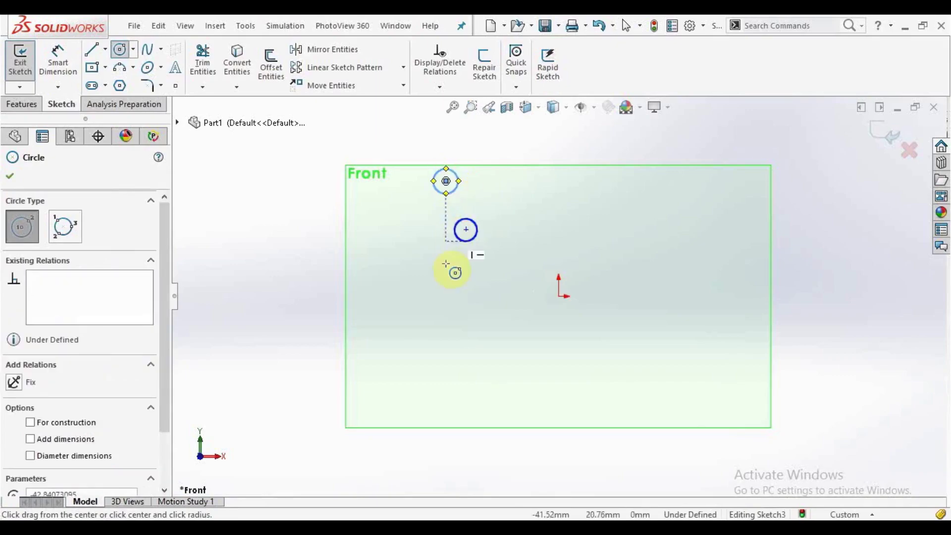
click(427, 268)
click(423, 279)
right_click(423, 278)
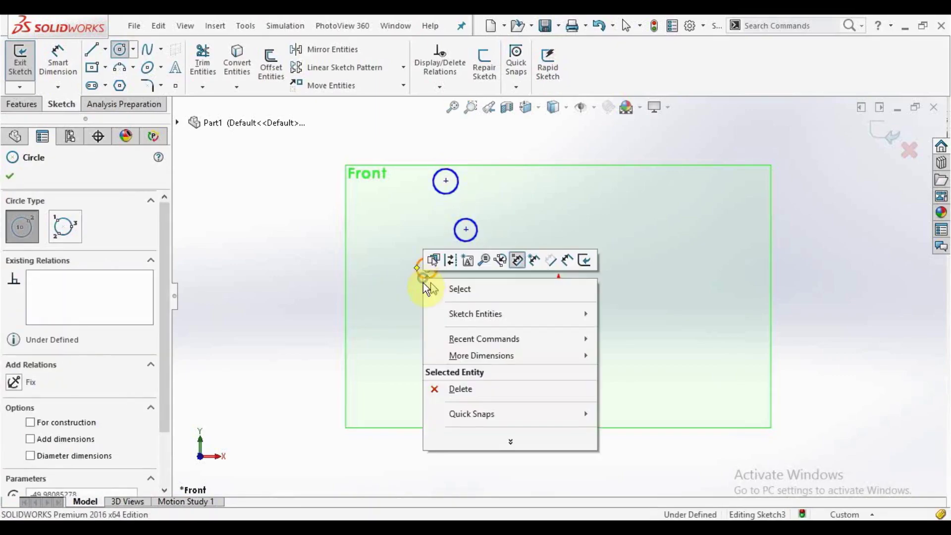
click(426, 288)
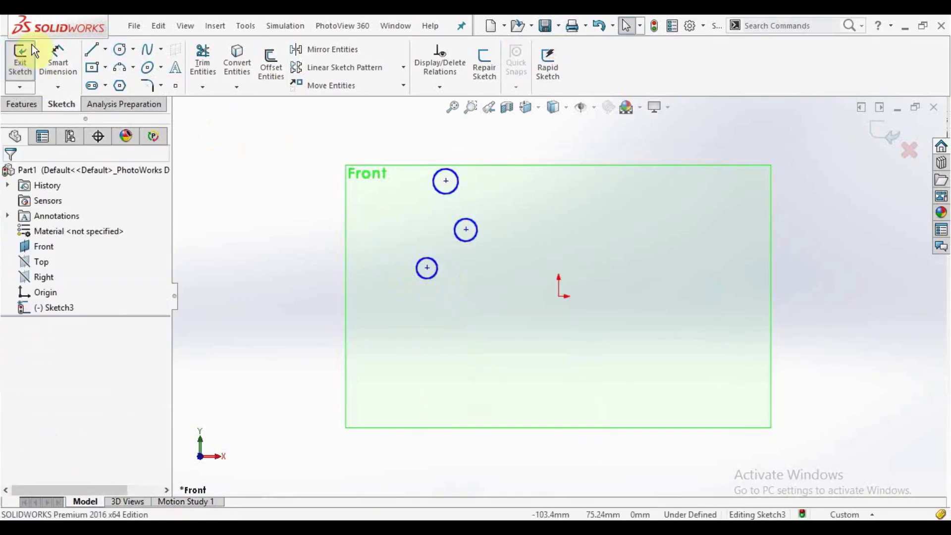
Draw a horizontal centerline about 51 mm long from the origin along the positive X direction
click(105, 56)
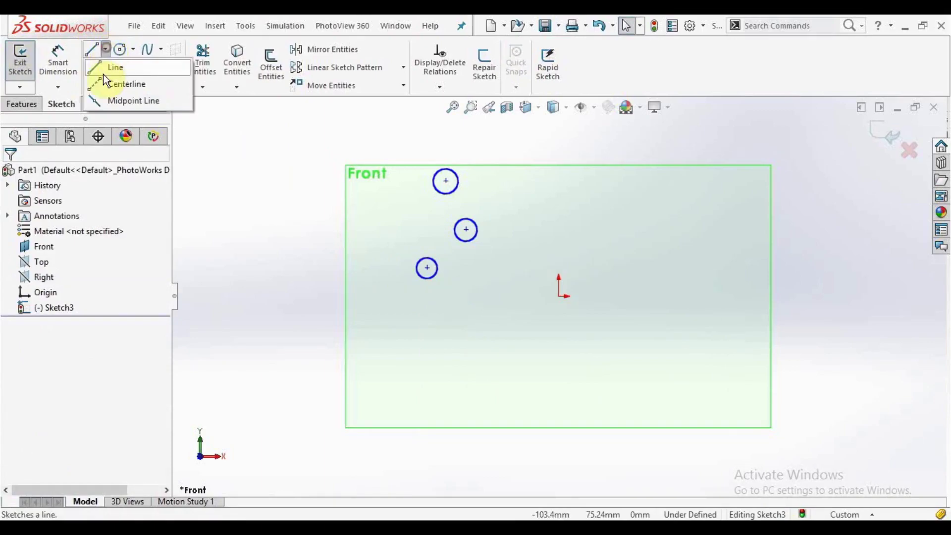
click(127, 83)
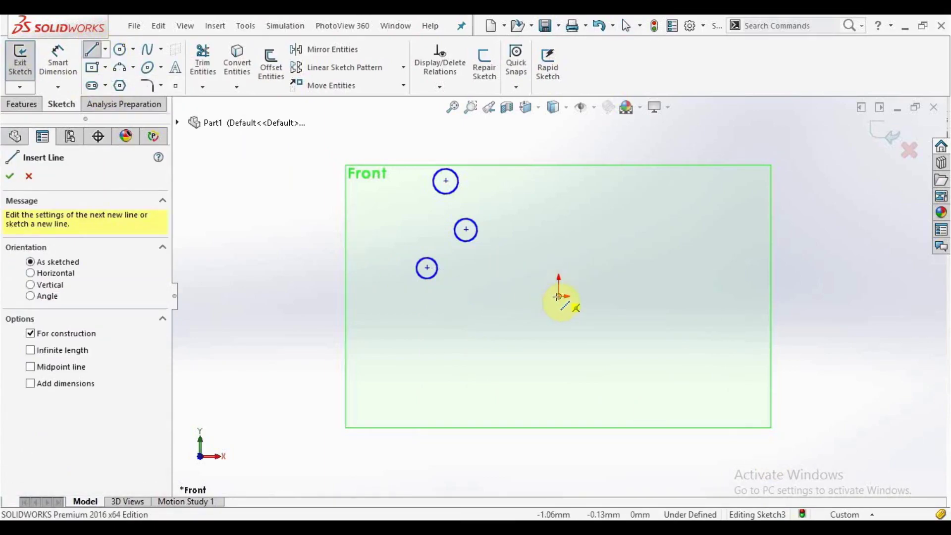
click(559, 296)
click(692, 296)
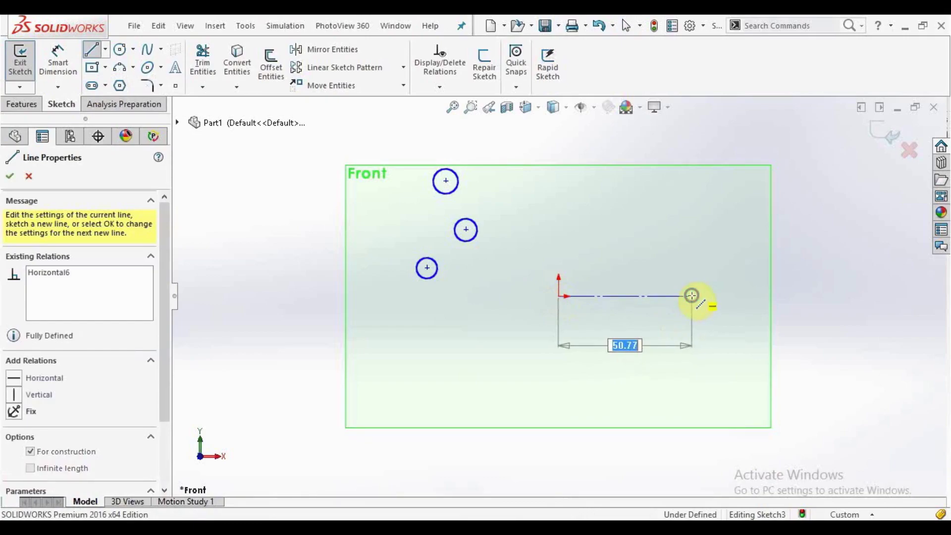
right_click(694, 303)
click(733, 329)
key(Escape)
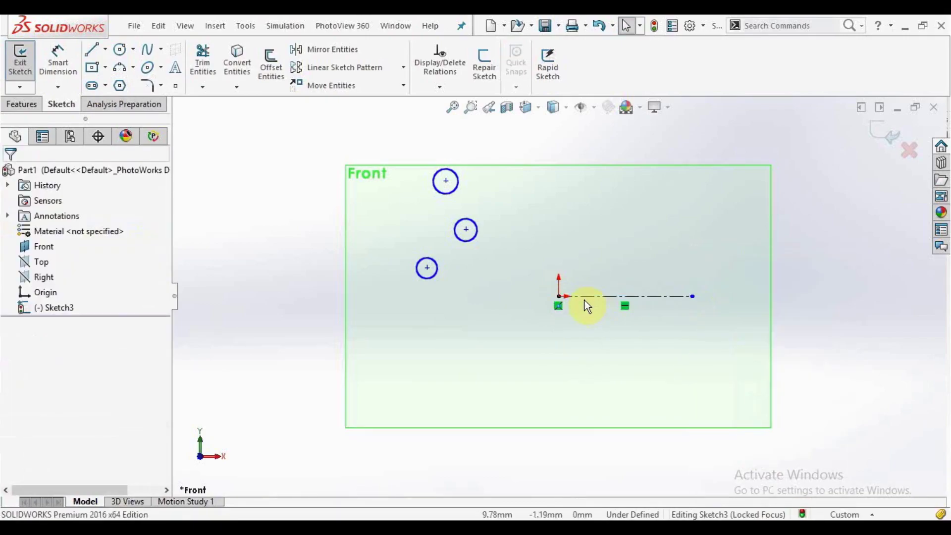
click(614, 298)
click(729, 320)
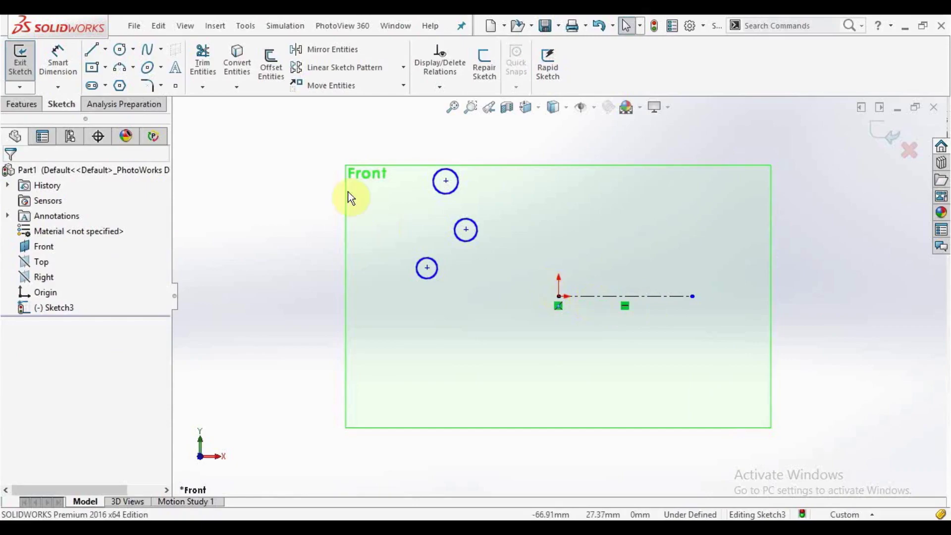
click(385, 64)
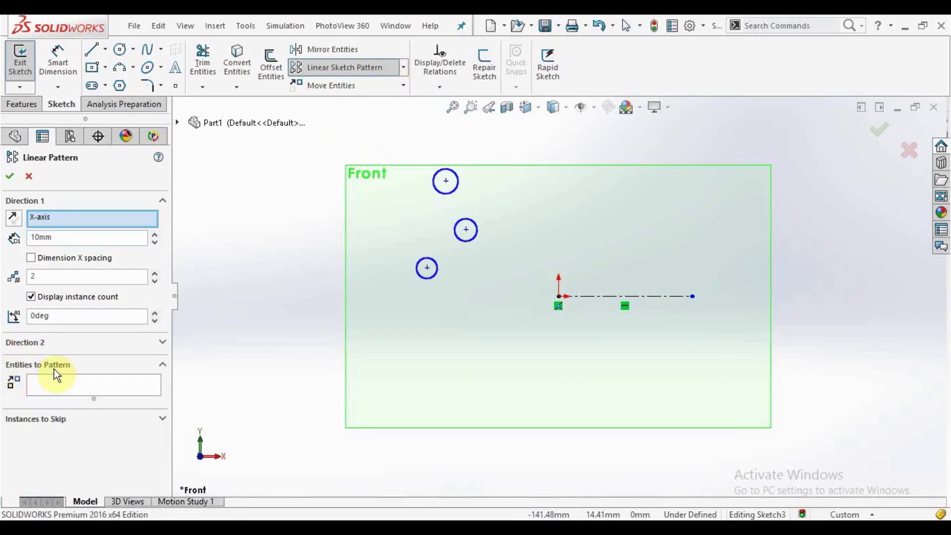
click(52, 381)
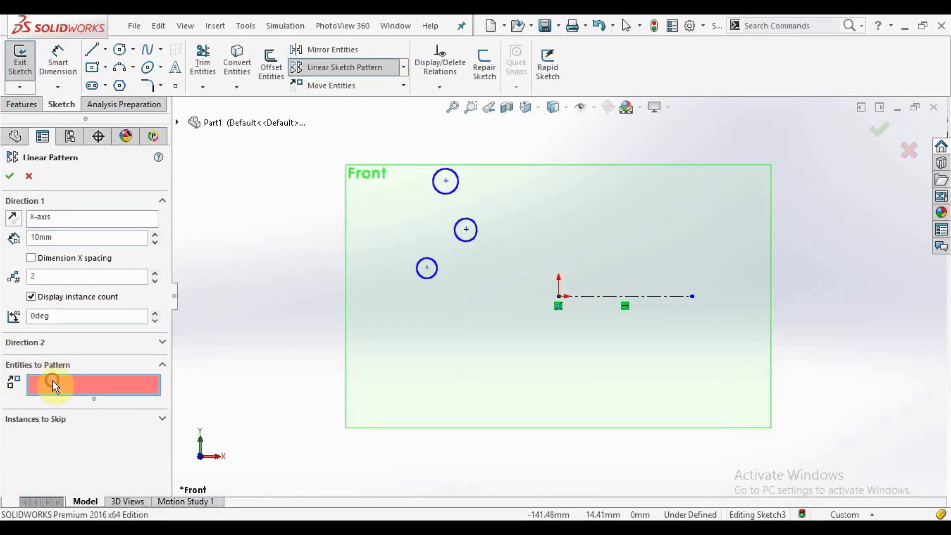
click(427, 278)
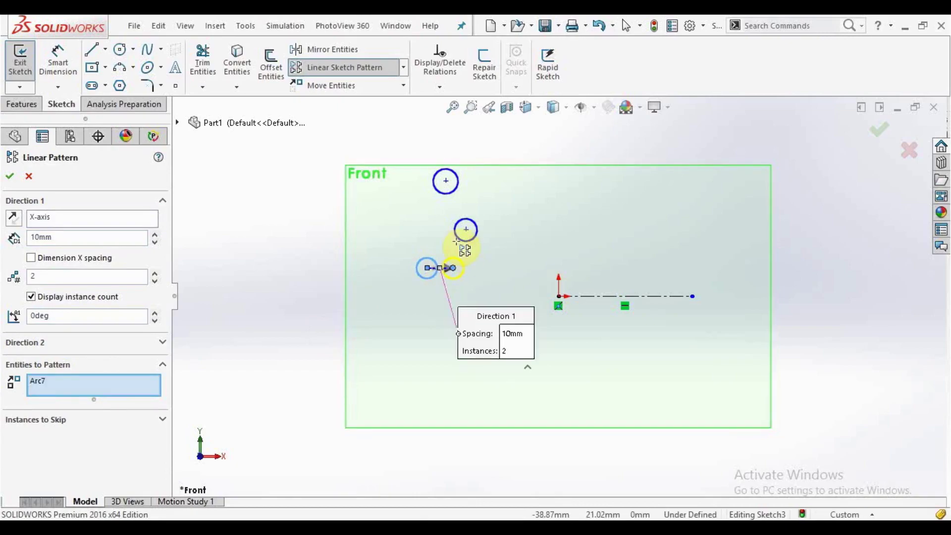
click(458, 244)
click(446, 193)
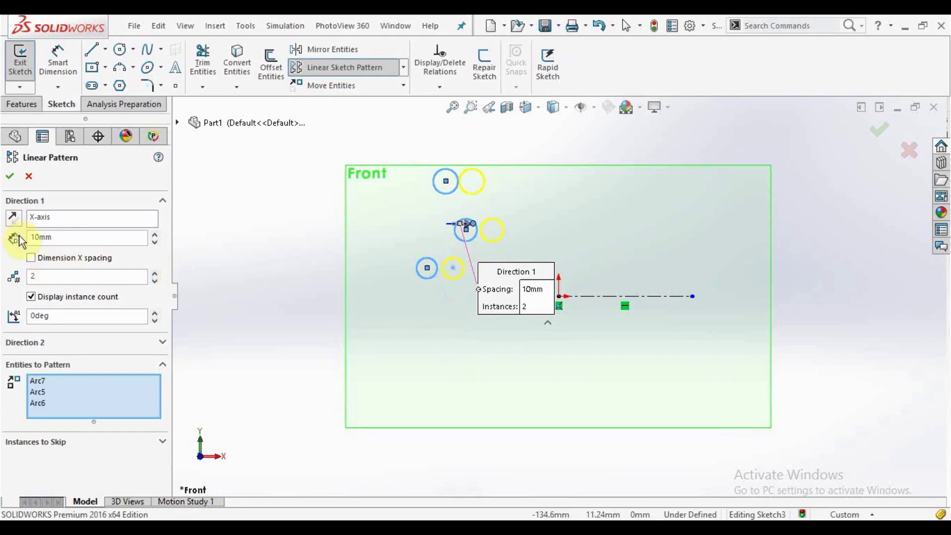
double_click(58, 235)
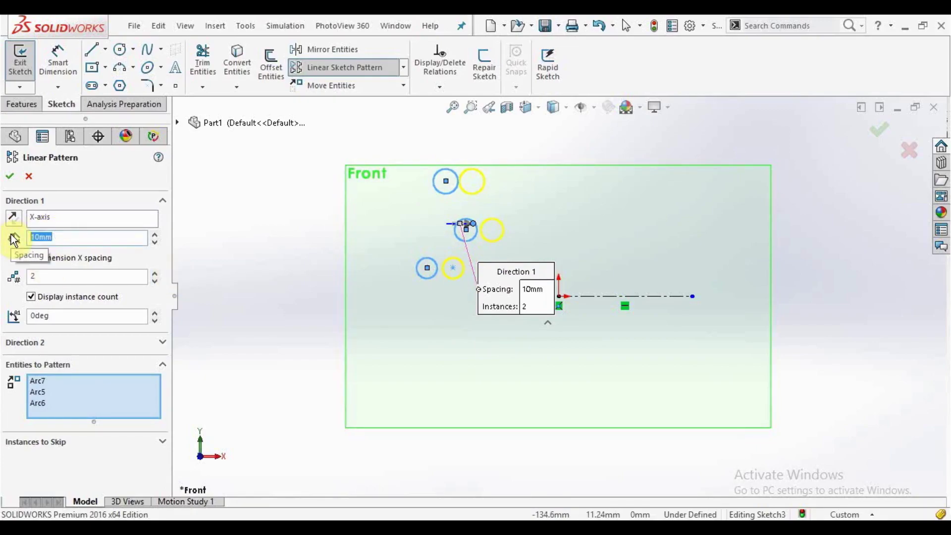
text(100)
key(Return)
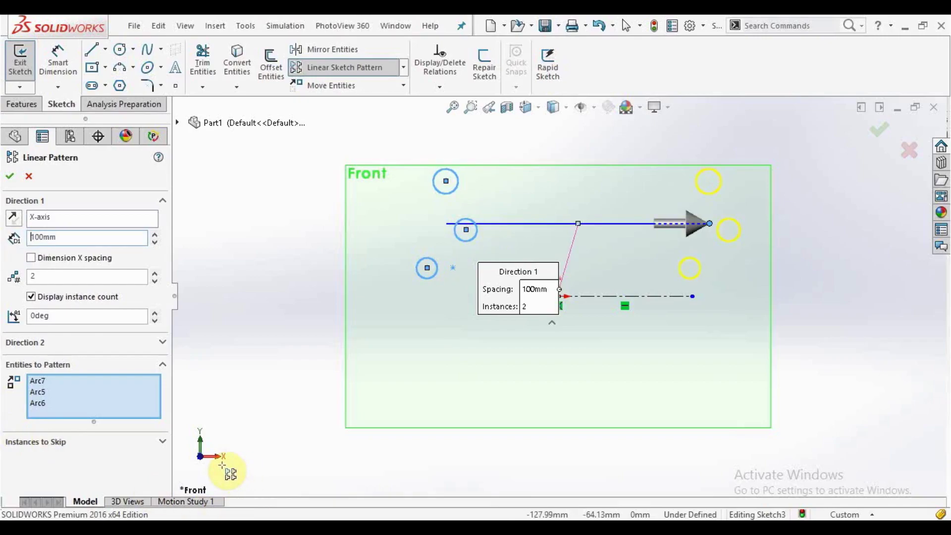
click(43, 217)
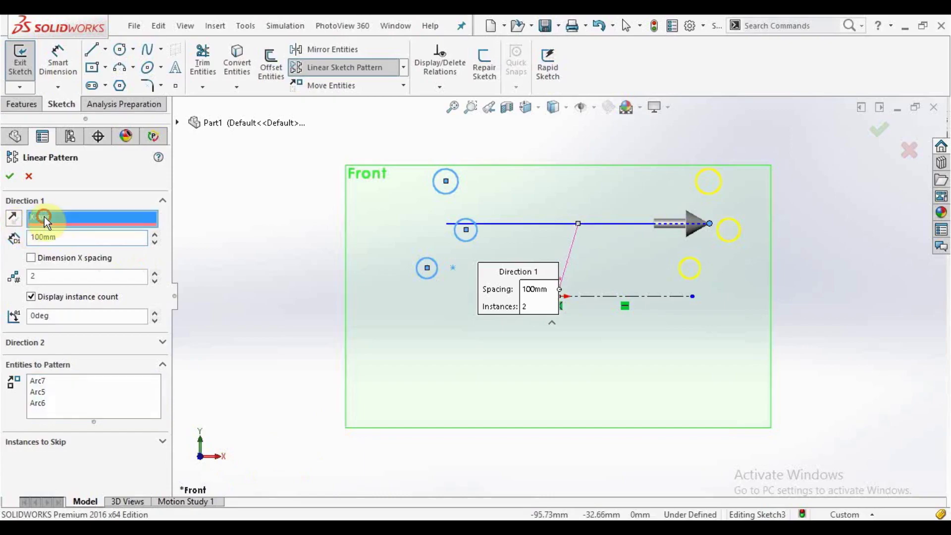
click(199, 442)
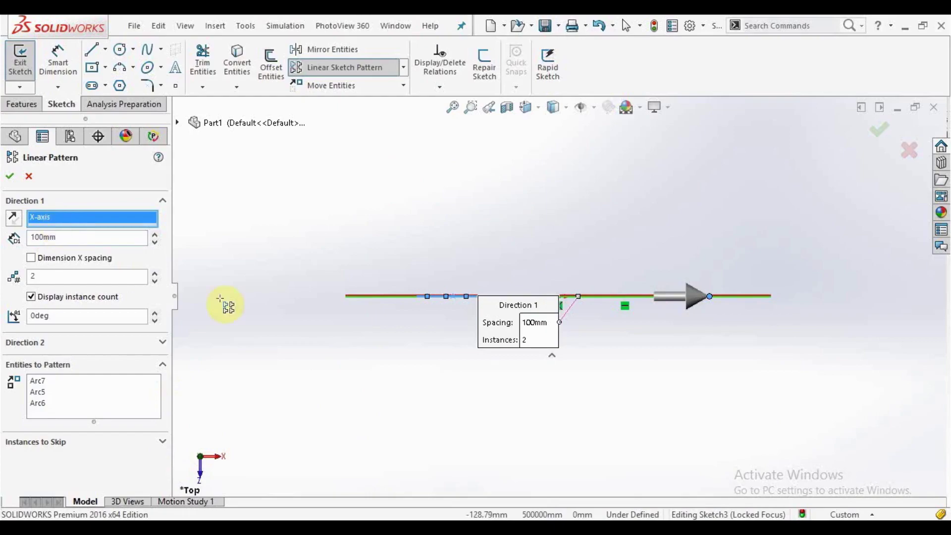
key(Escape)
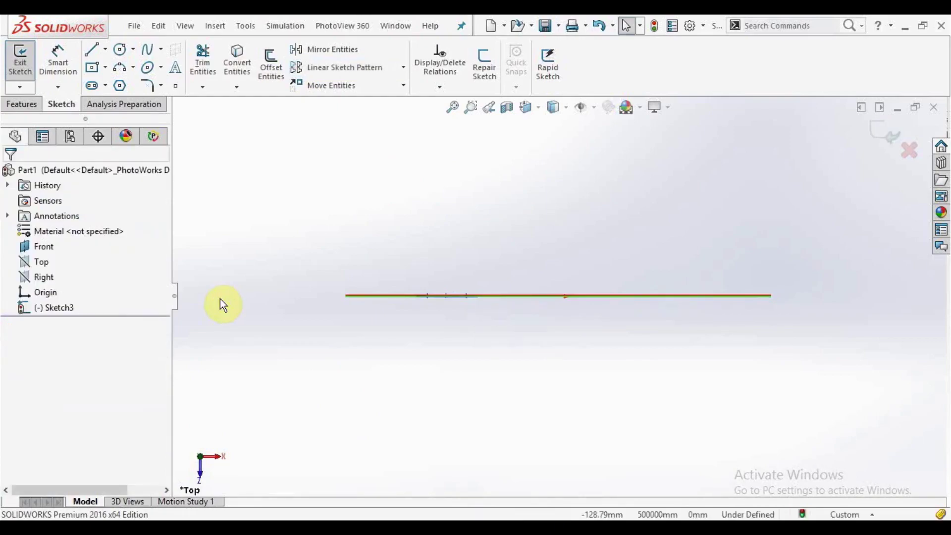
Undo the centerline and the two circles at X about -43 and -50 mm, and view the Front plane sketch face-on
key(ctrl+z)
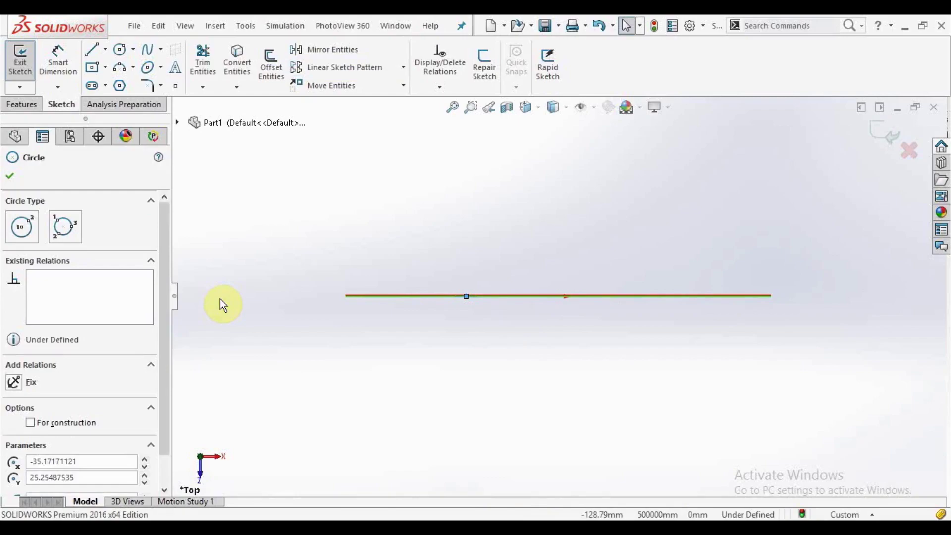
key(space)
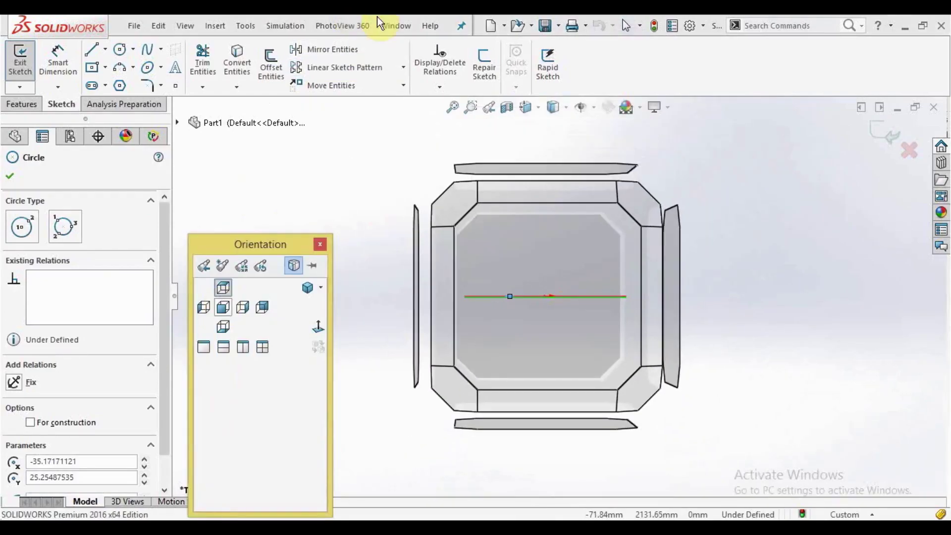
click(564, 169)
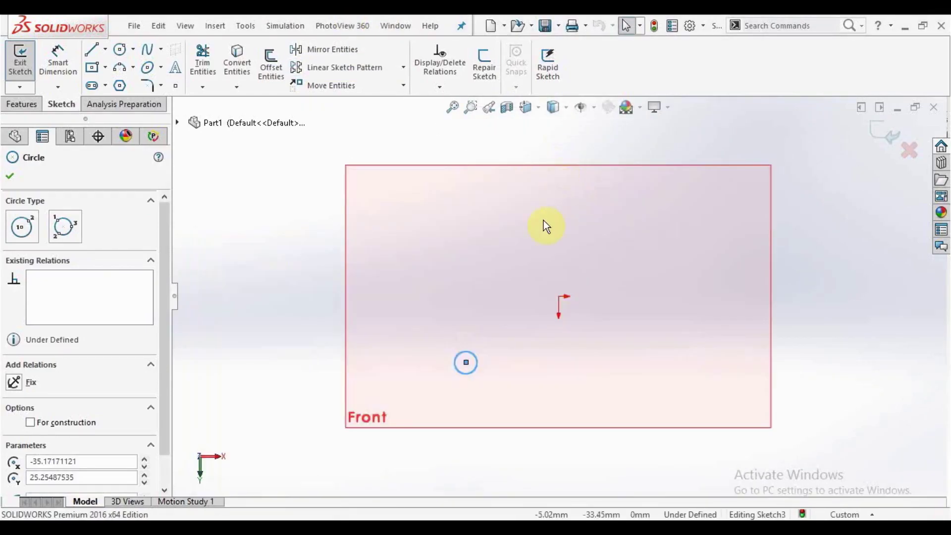
key(z)
click(289, 318)
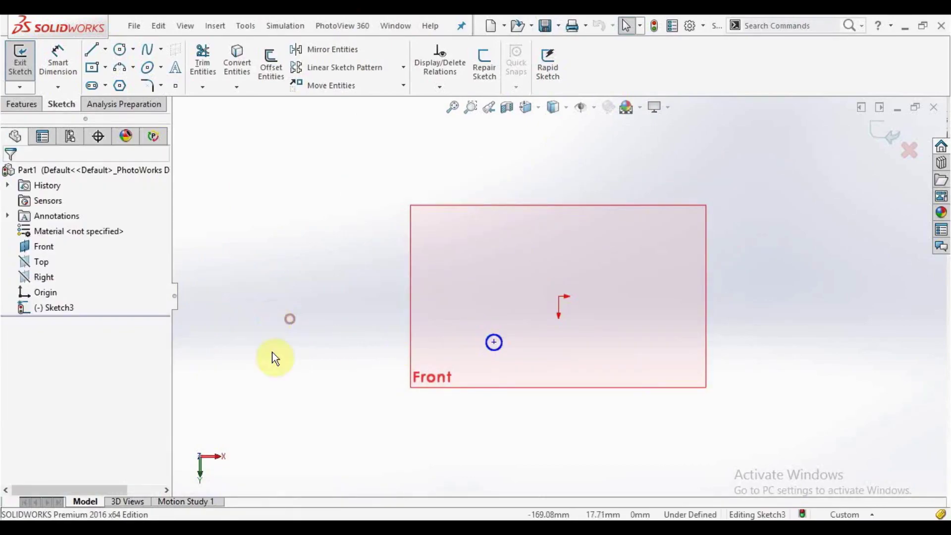
Sketch two more small circles near the remaining one, centred at X about -45 and -49 mm on the positive Y side of the origin
scroll(477, 361, down, 2)
click(120, 51)
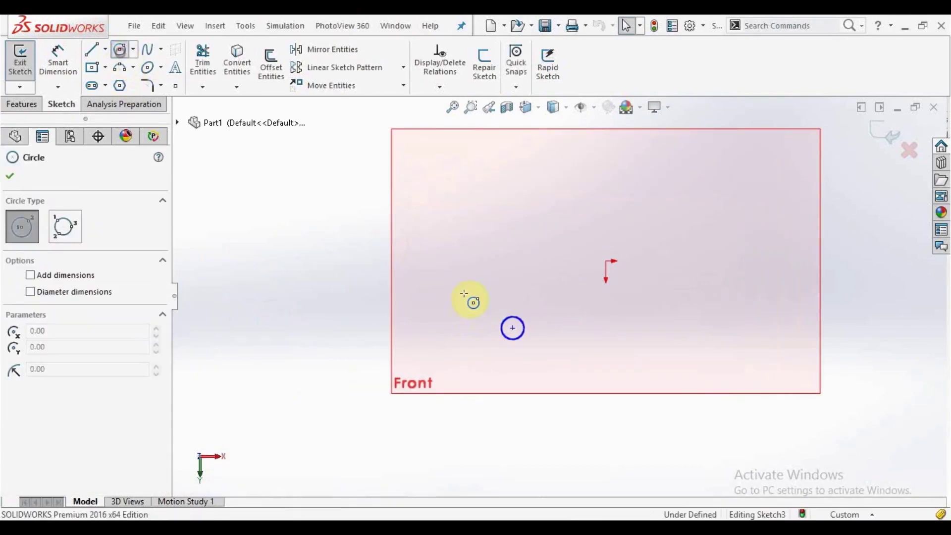
drag(487, 367, 495, 374)
click(477, 292)
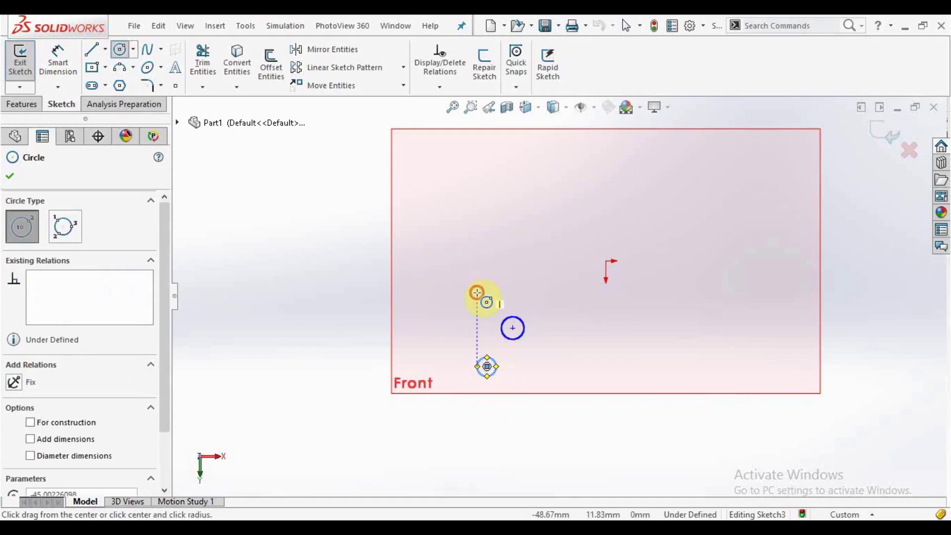
click(469, 280)
right_click(469, 280)
click(476, 292)
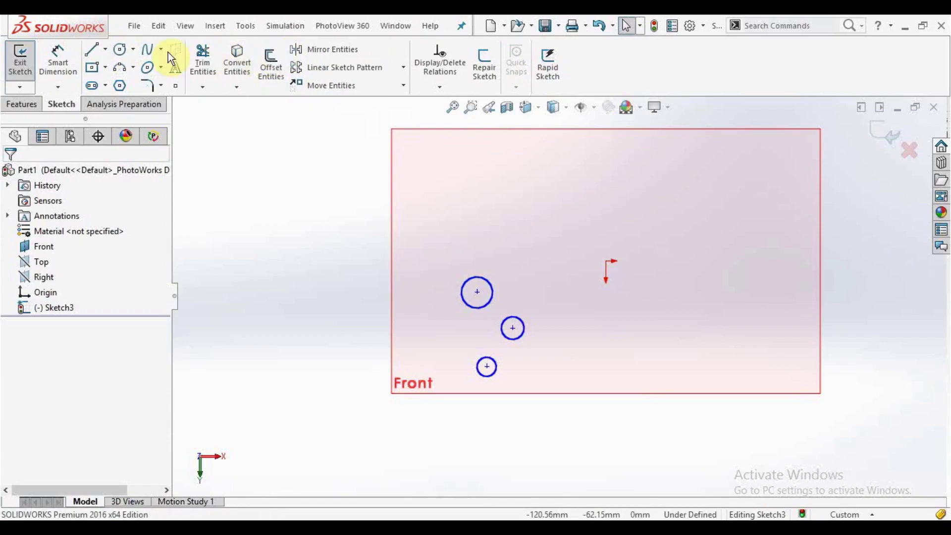
Draw a vertical centerline from the negative Y side to the origin and a horizontal one about 25 mm long along positive X
click(105, 50)
click(111, 81)
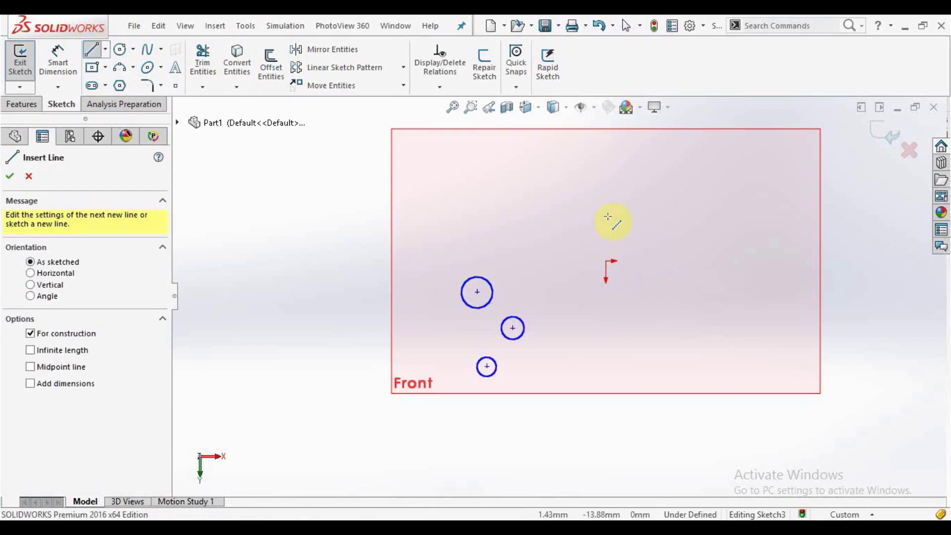
click(602, 200)
click(606, 261)
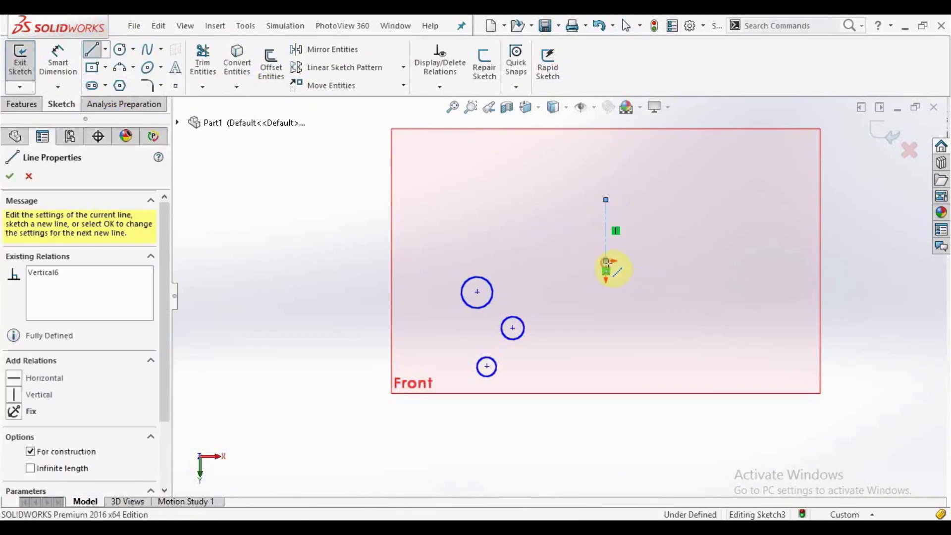
click(673, 262)
right_click(674, 266)
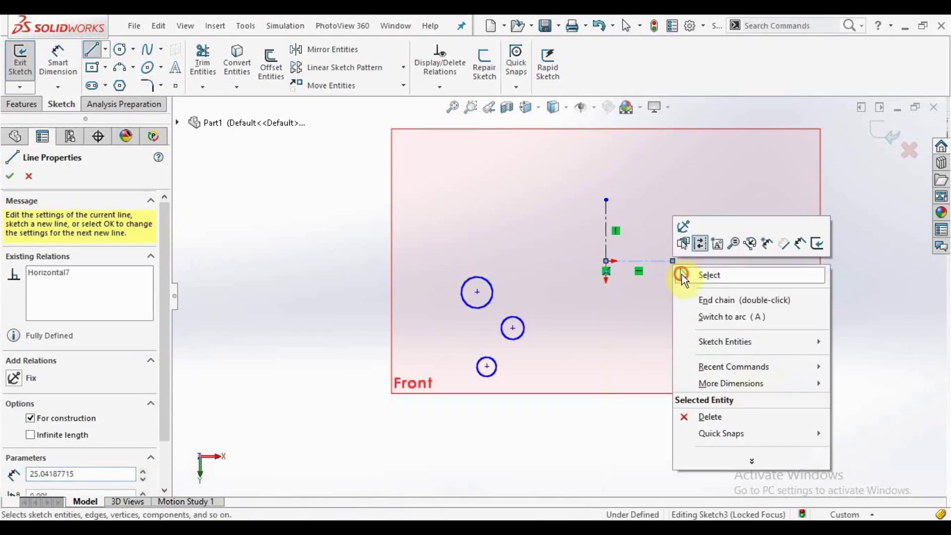
click(704, 274)
Set up a Linear Sketch Pattern of the three circles along the X-axis with 100 mm spacing
click(321, 69)
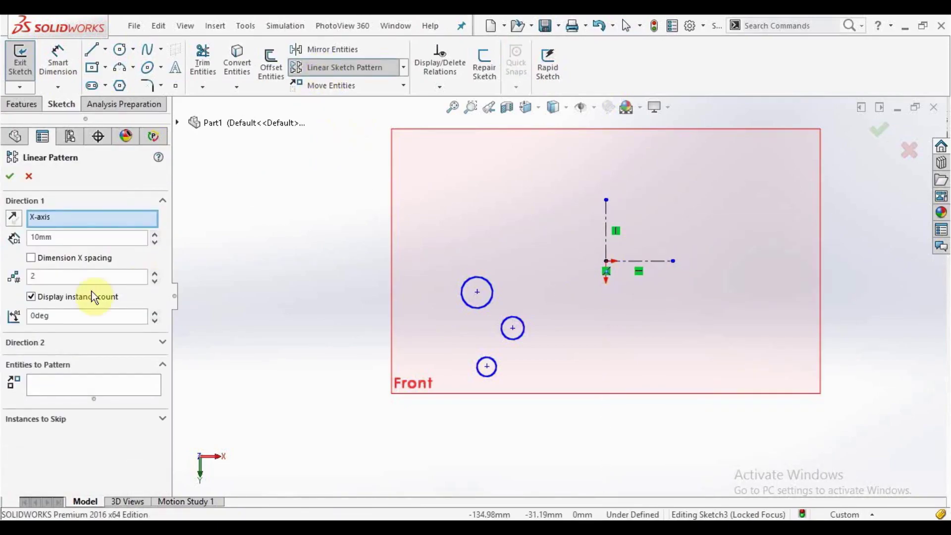
click(45, 385)
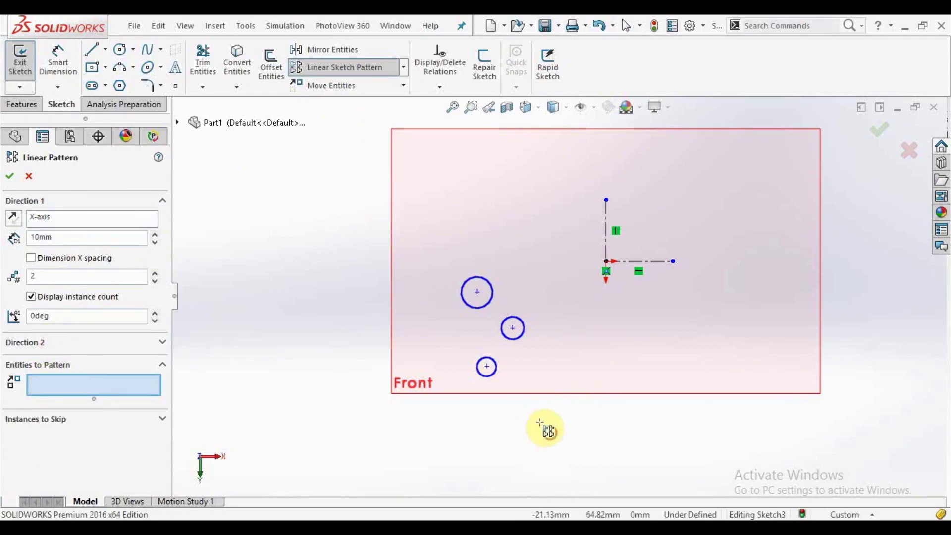
click(470, 307)
click(511, 341)
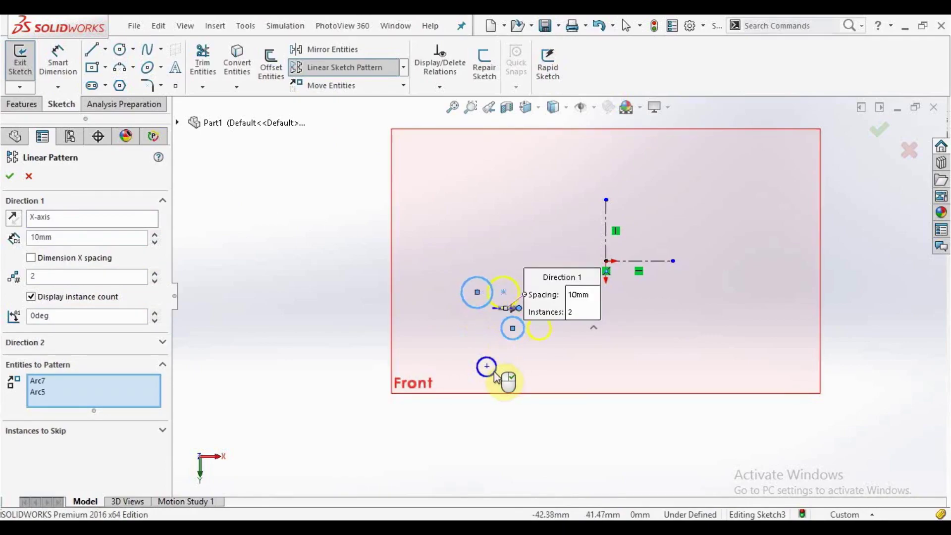
click(495, 362)
double_click(63, 239)
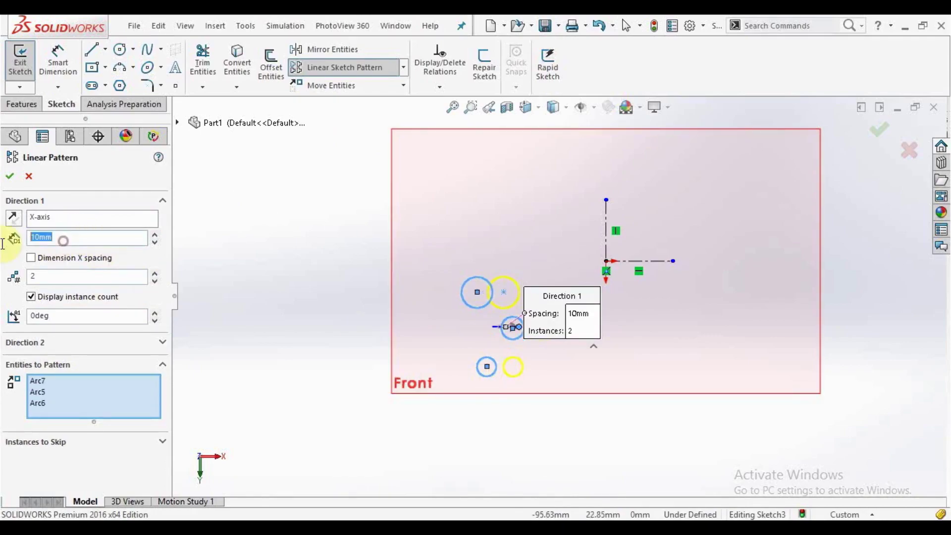
key(Return)
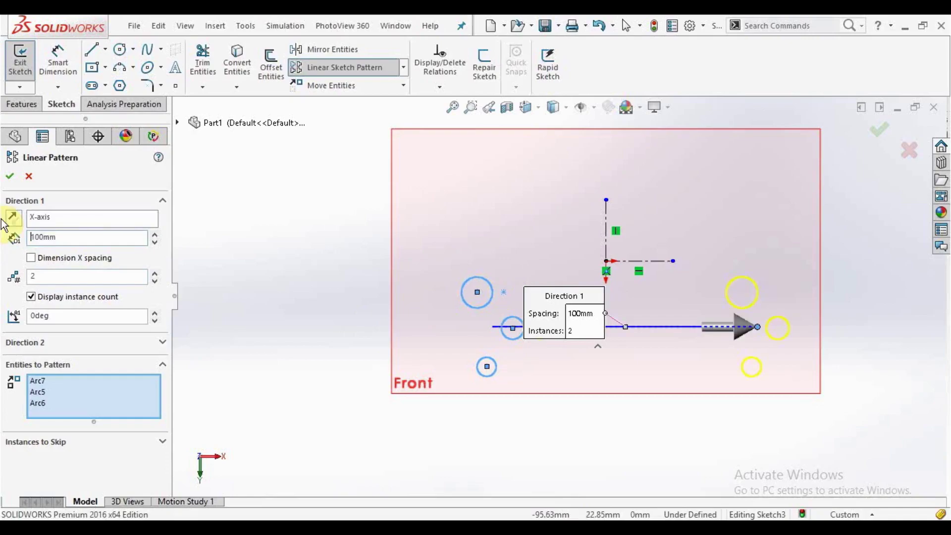
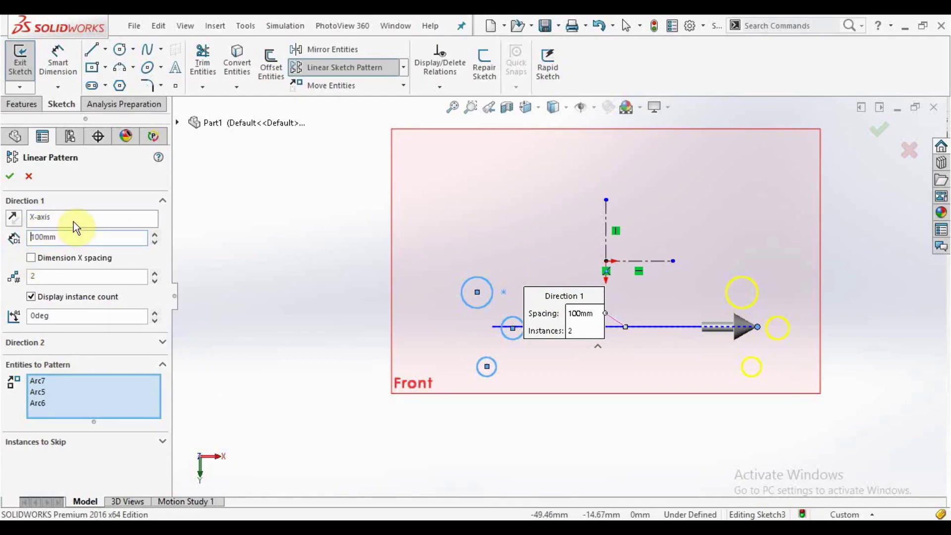
Set Direction 2 of the pattern along the Y-axis to 2 instances and display its instance count
click(43, 343)
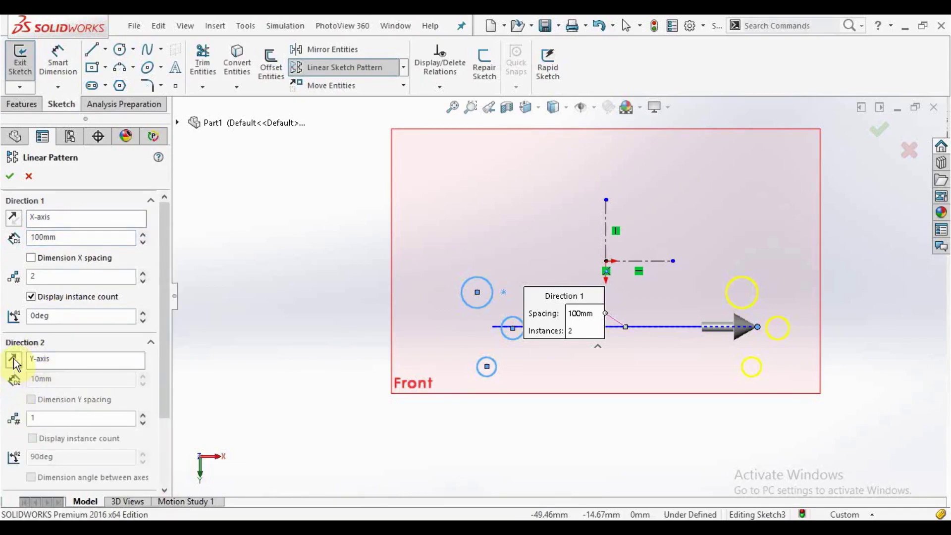
click(40, 424)
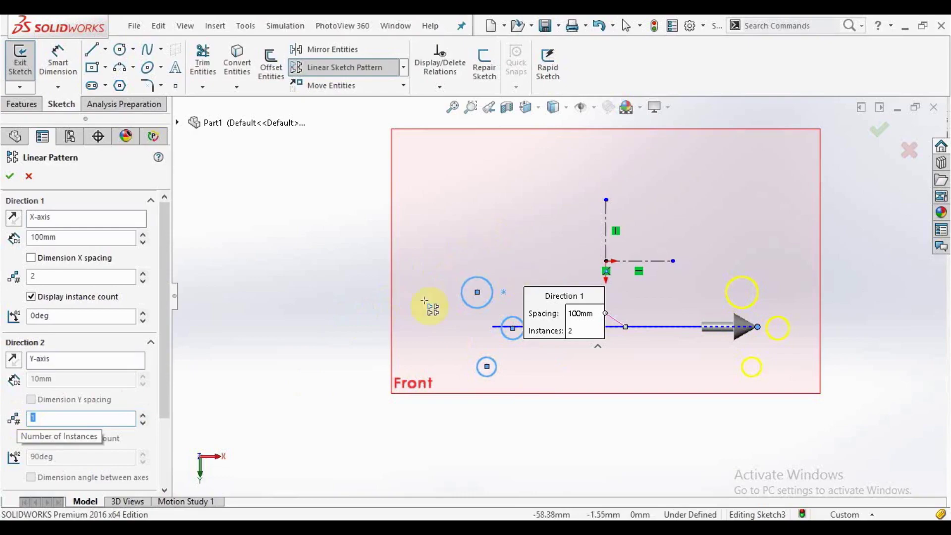
double_click(33, 279)
key(BackSpace)
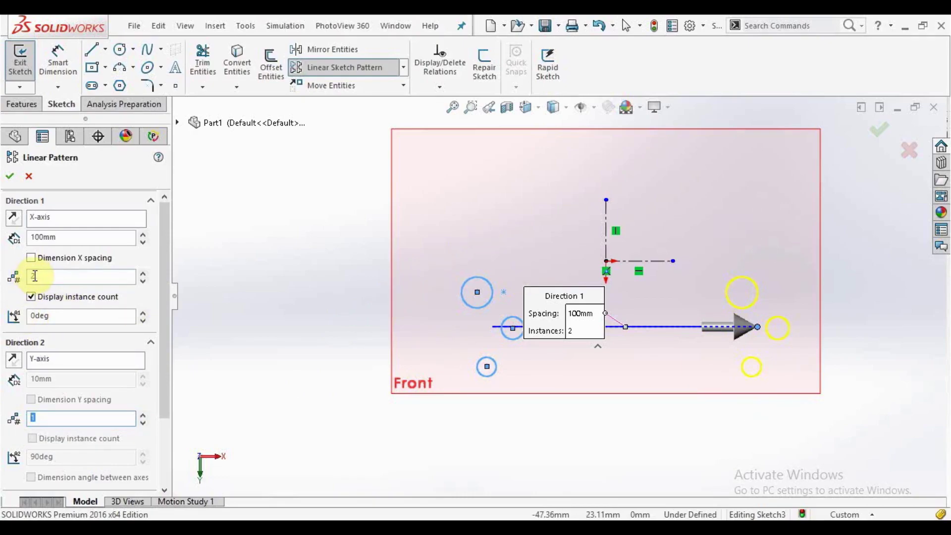
text(2)
double_click(36, 417)
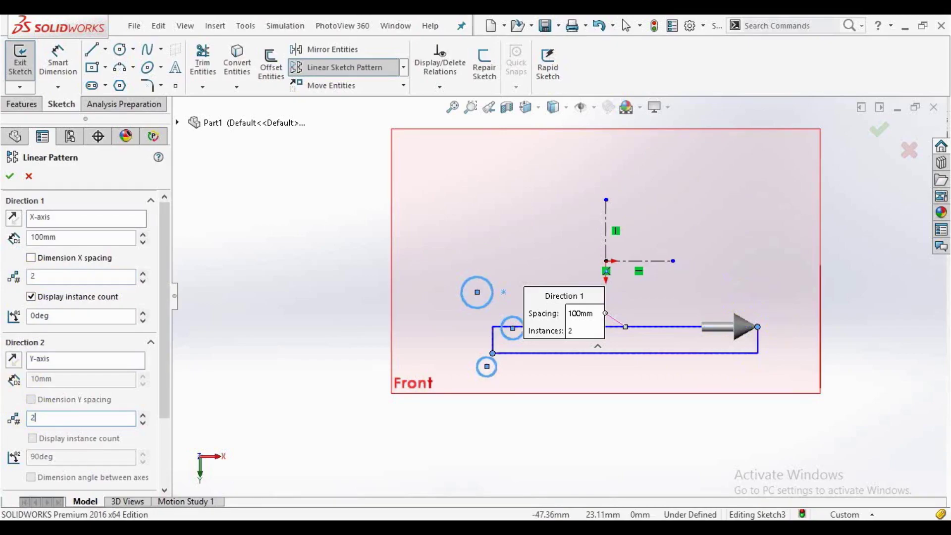
click(32, 438)
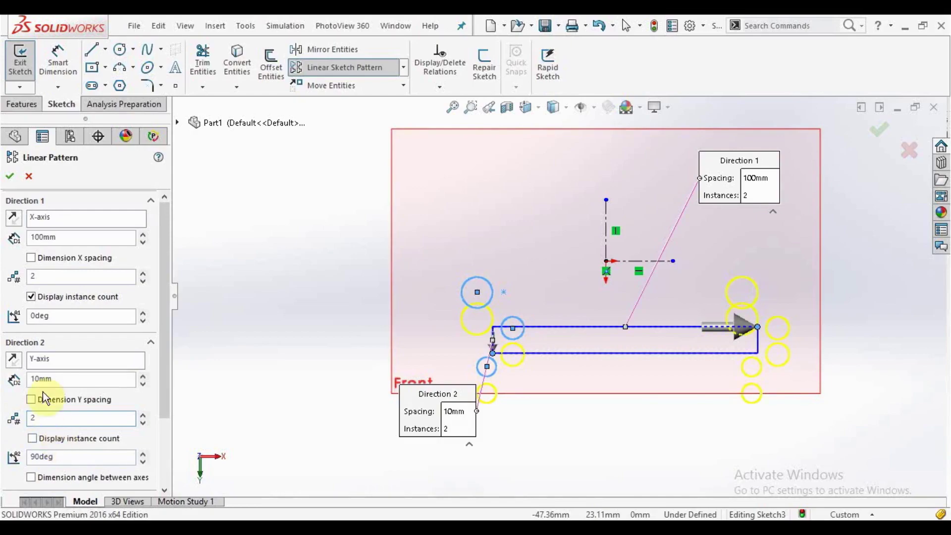
Set the Direction 2 spacing to 50 mm and apply the linear pattern
double_click(60, 378)
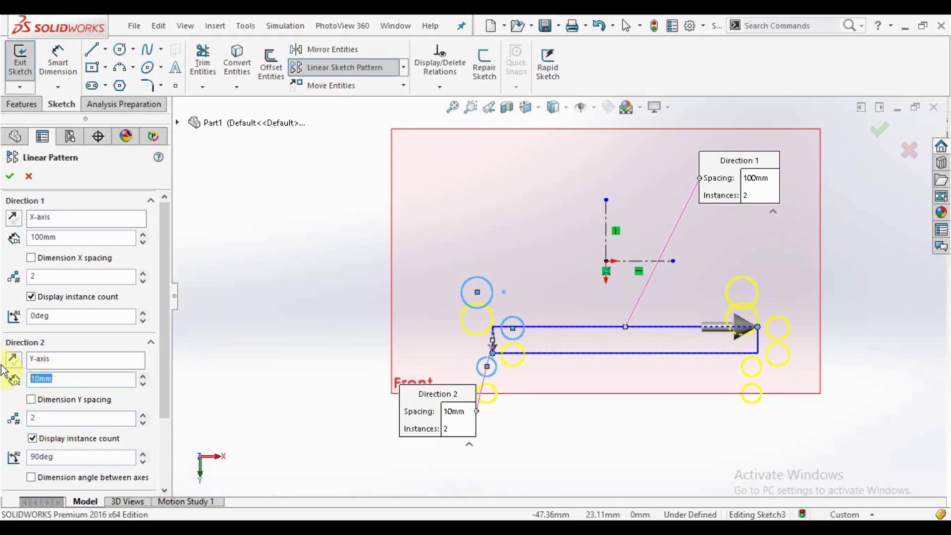
text(50)
key(Return)
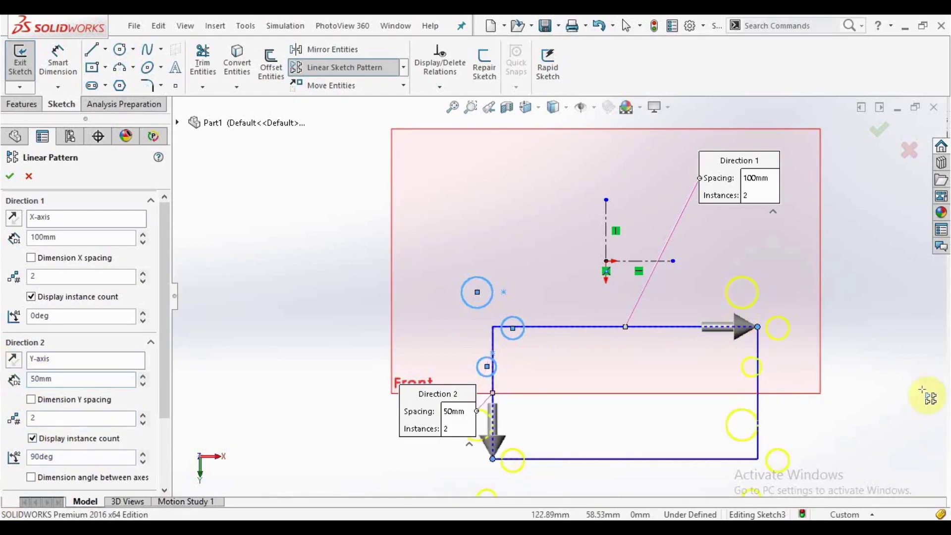
scroll(801, 314, up, 2)
scroll(620, 364, down, 1)
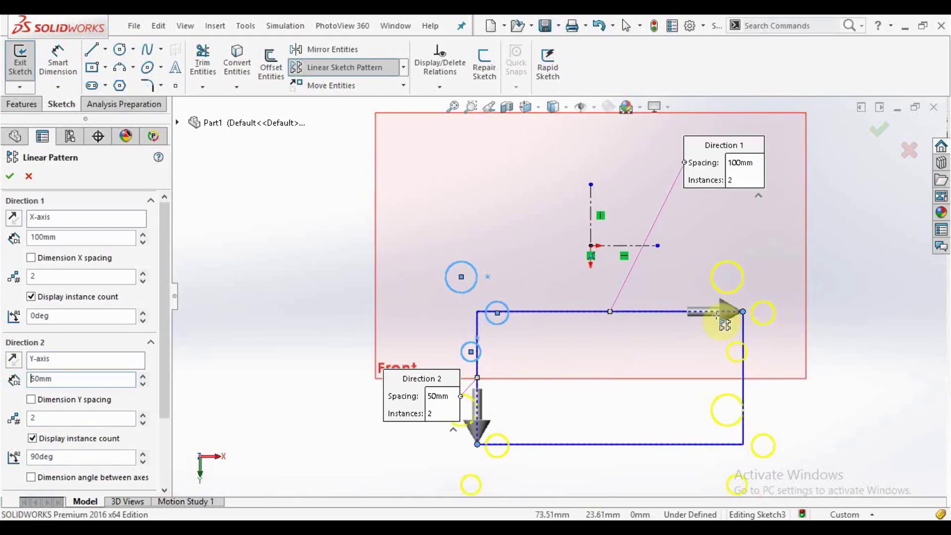
scroll(516, 382, up, 2)
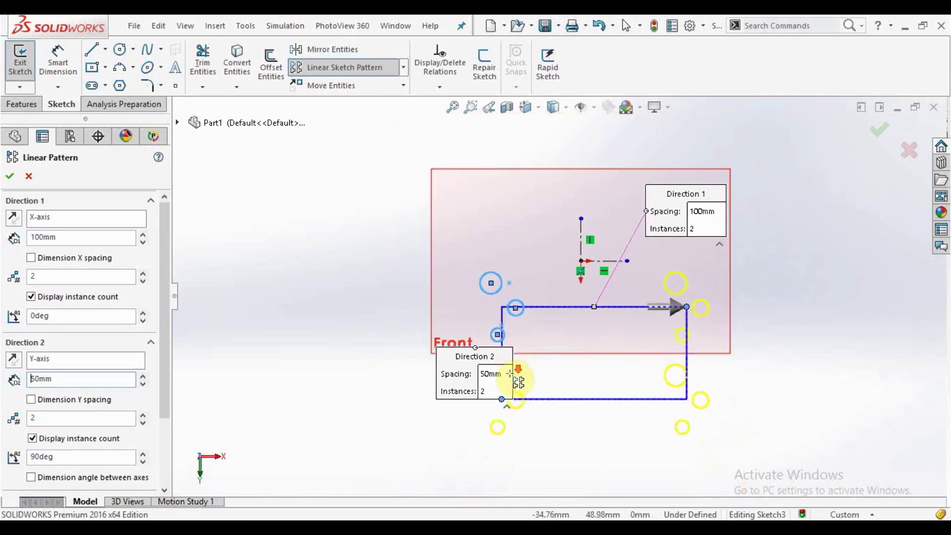
scroll(547, 409, down, 2)
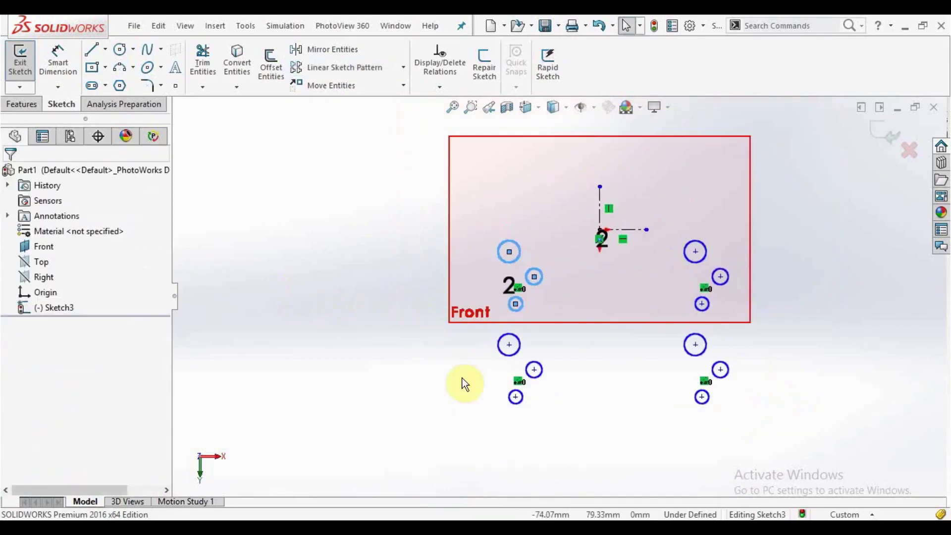
Delete all patterned circles and both centerlines from the sketch, including the pattern's seed entities
scroll(559, 296, down, 3)
click(720, 168)
mouse_move(729, 170)
mouse_down()
mouse_move(351, 442)
mouse_move(310, 425)
mouse_up()
key(Delete)
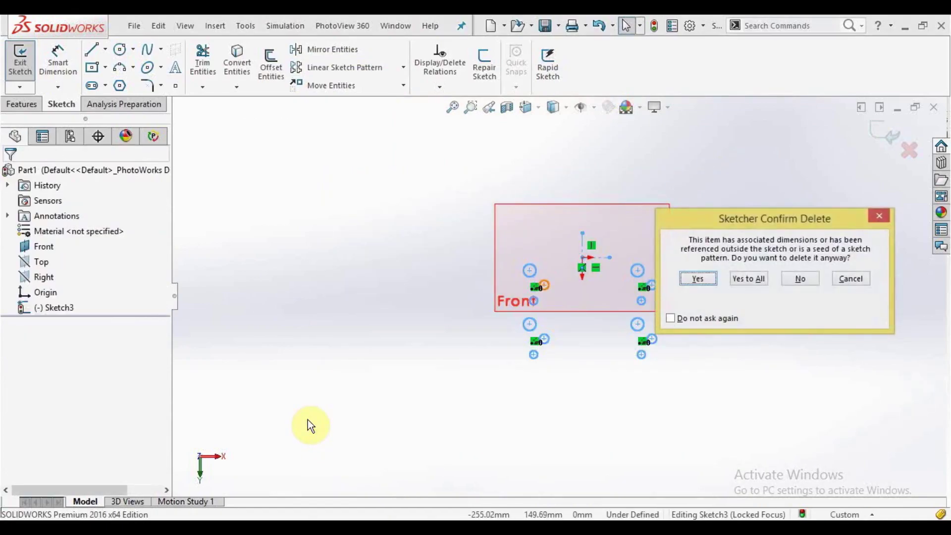
click(743, 278)
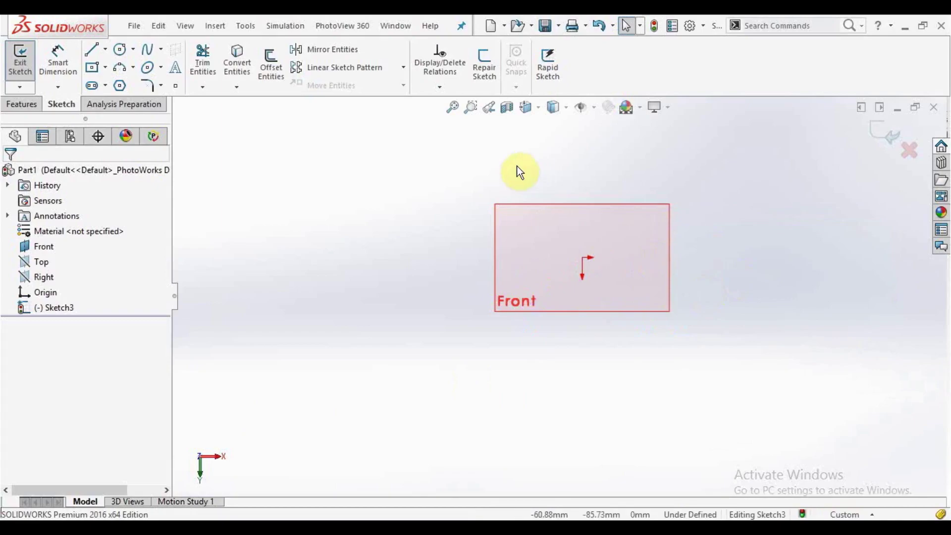
Draw a circle about 79 mm in diameter centered on the origin and convert it to construction geometry
scroll(622, 281, up, 2)
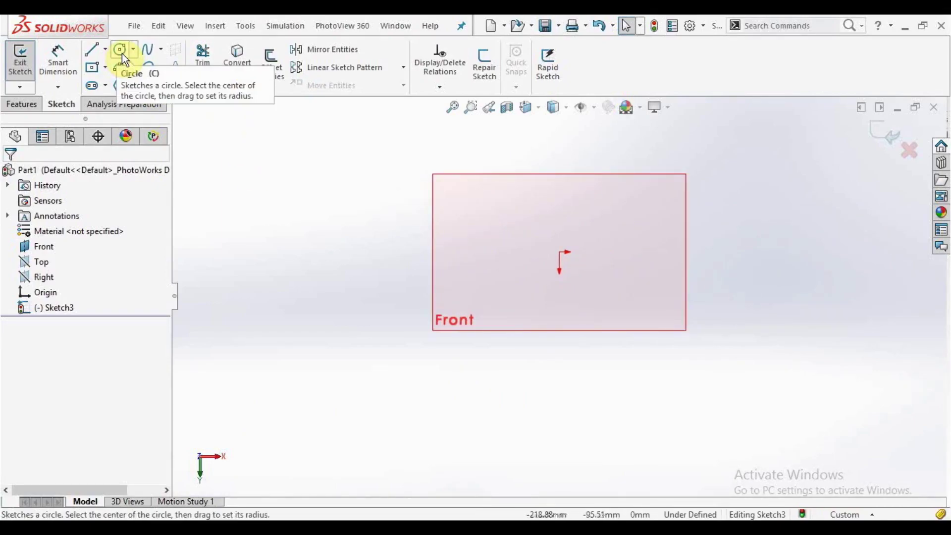
click(133, 49)
click(144, 67)
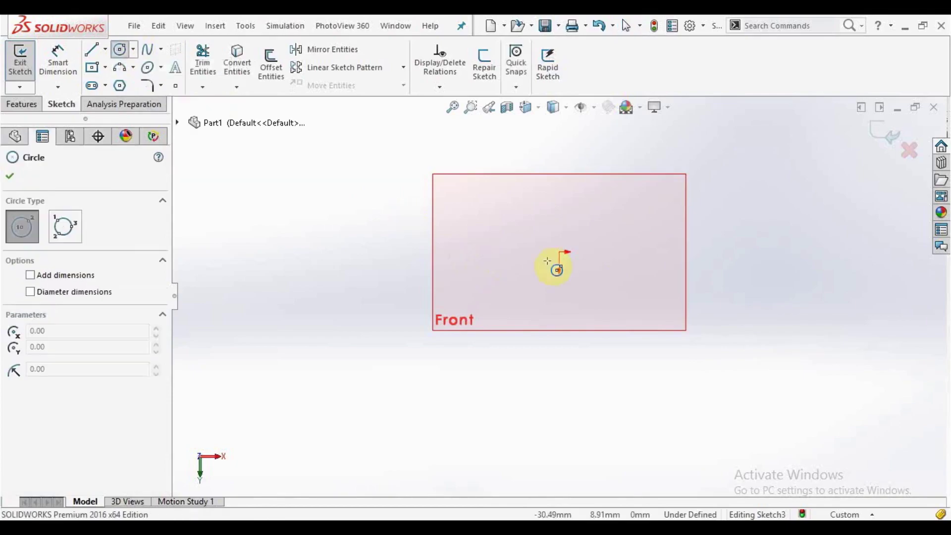
click(559, 252)
click(527, 202)
right_click(535, 210)
click(535, 210)
click(523, 204)
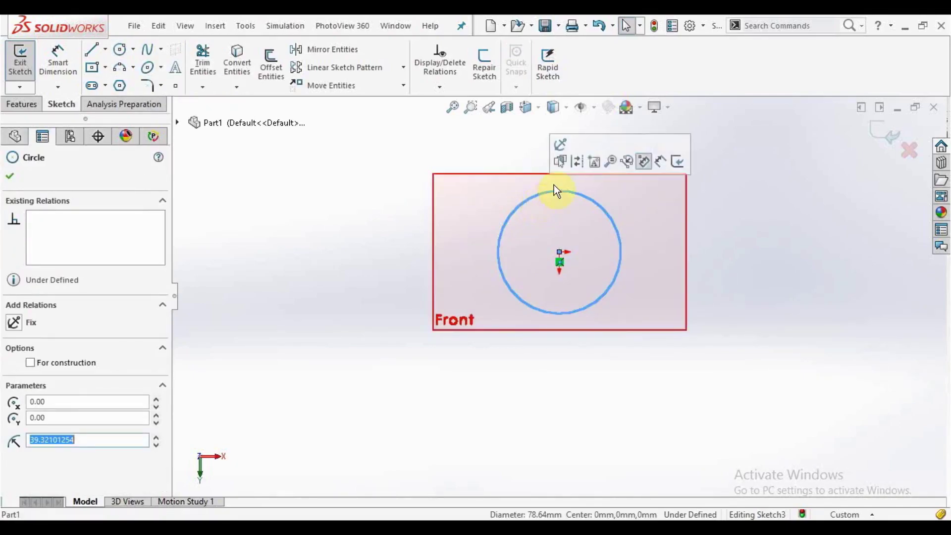
click(577, 164)
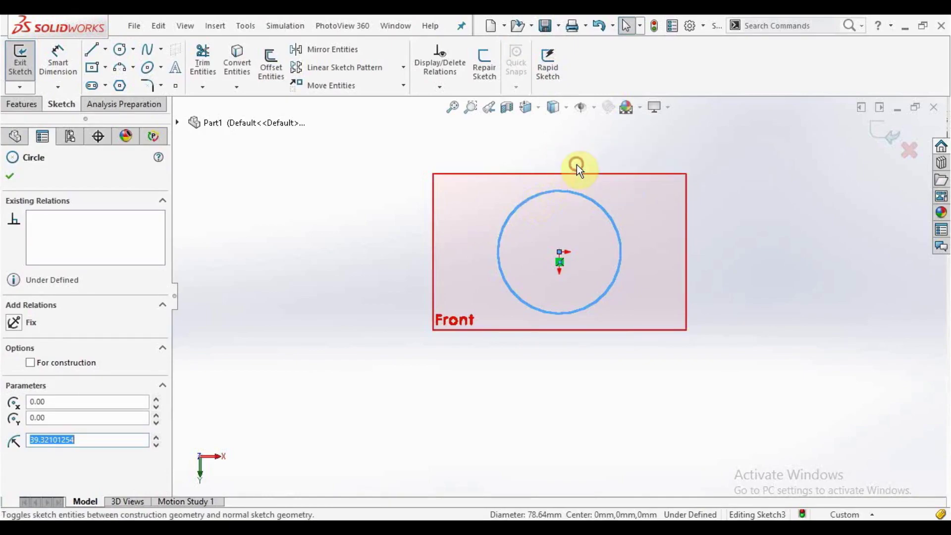
click(334, 195)
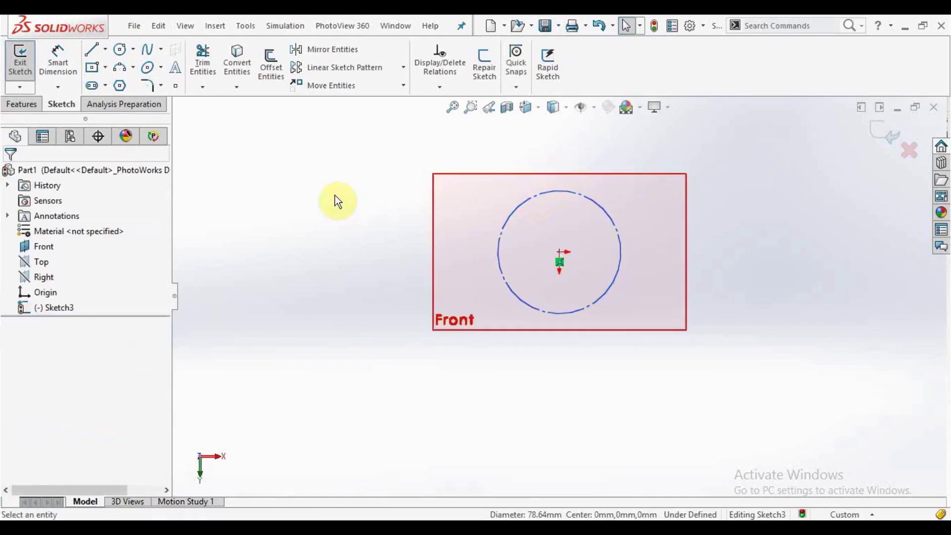
Draw a small circle about 16 mm in diameter centered on the construction circle's upper quadrant, directly above the origin
click(123, 56)
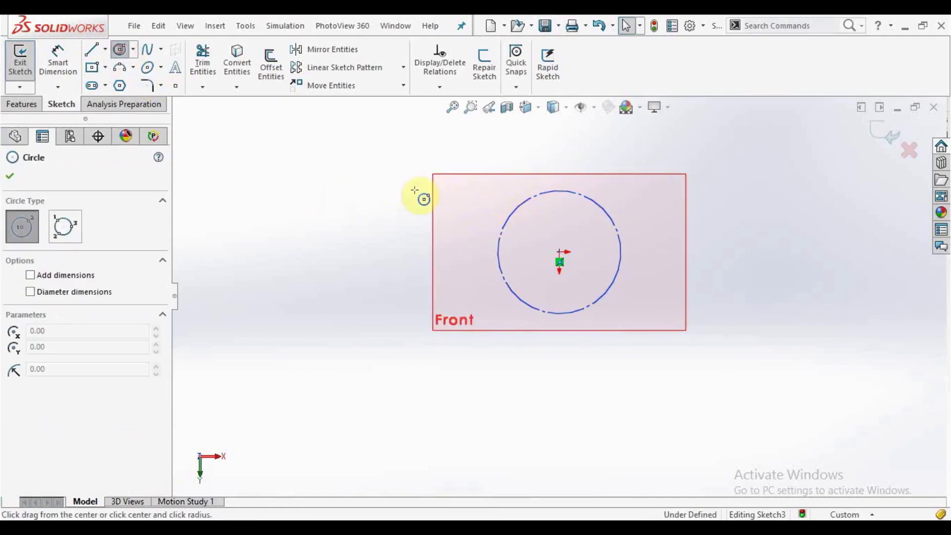
click(561, 190)
right_click(559, 210)
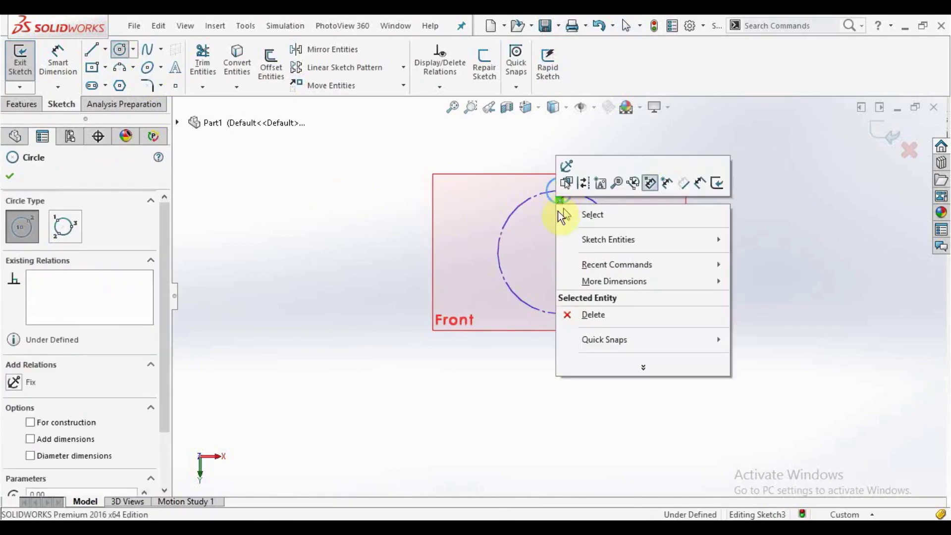
click(562, 214)
Dimension the small circle's diameter to 6 mm
click(59, 60)
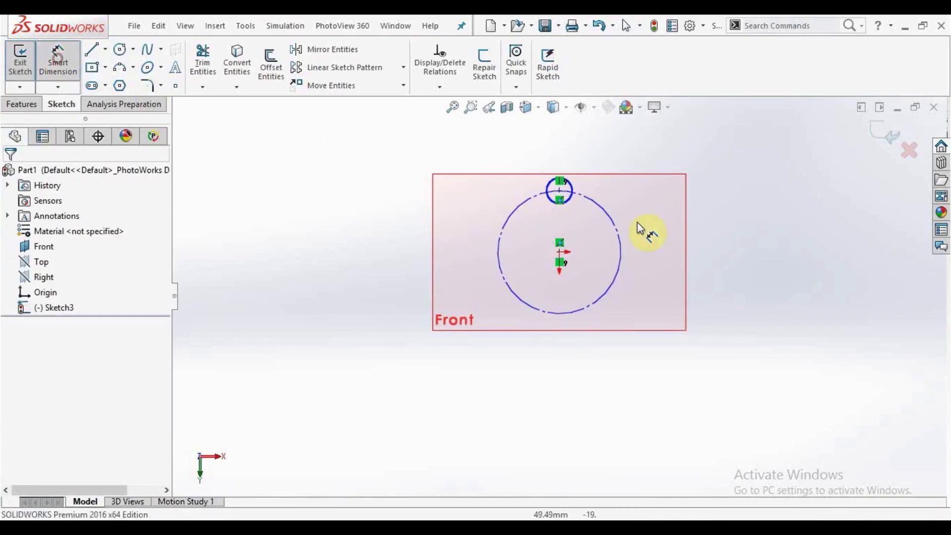
click(572, 185)
click(607, 148)
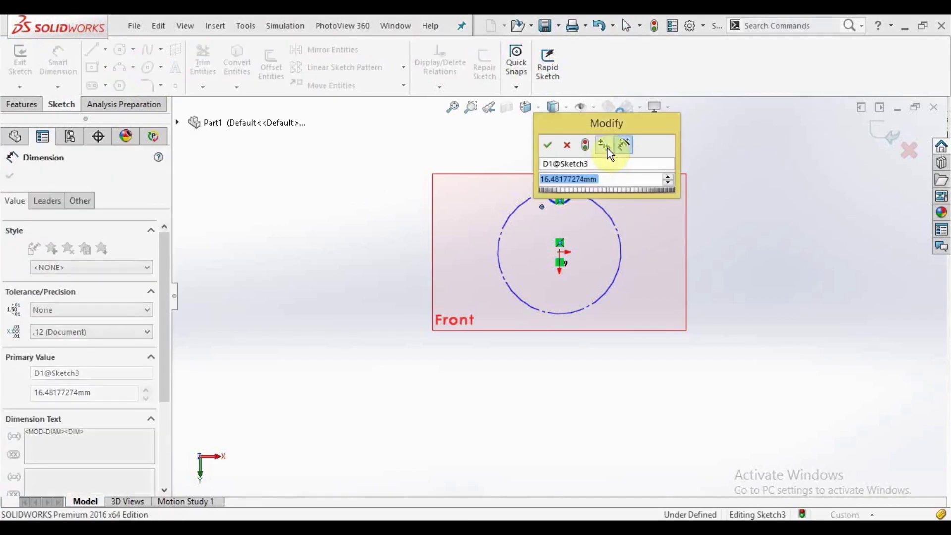
text(6)
key(Return)
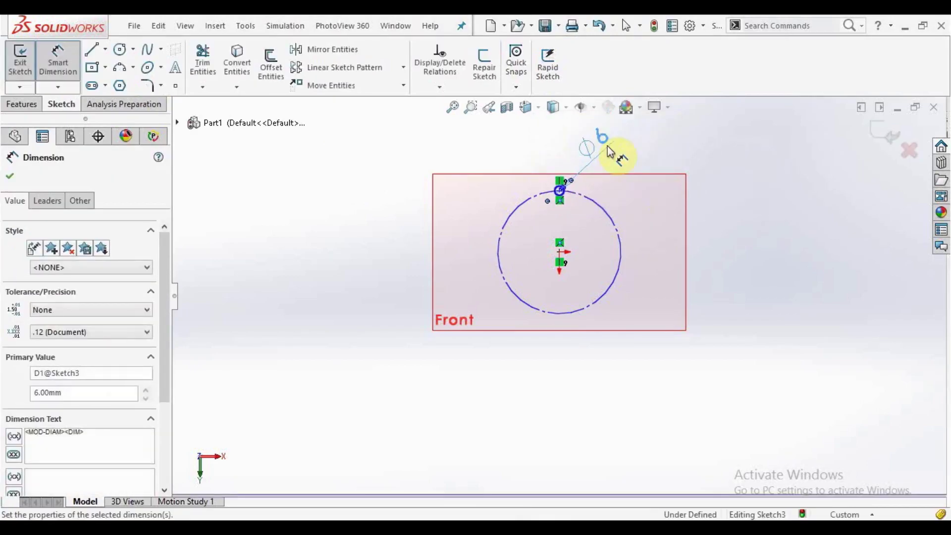
Dimension the construction circle's diameter to 60 mm
scroll(608, 148, down, 3)
click(574, 226)
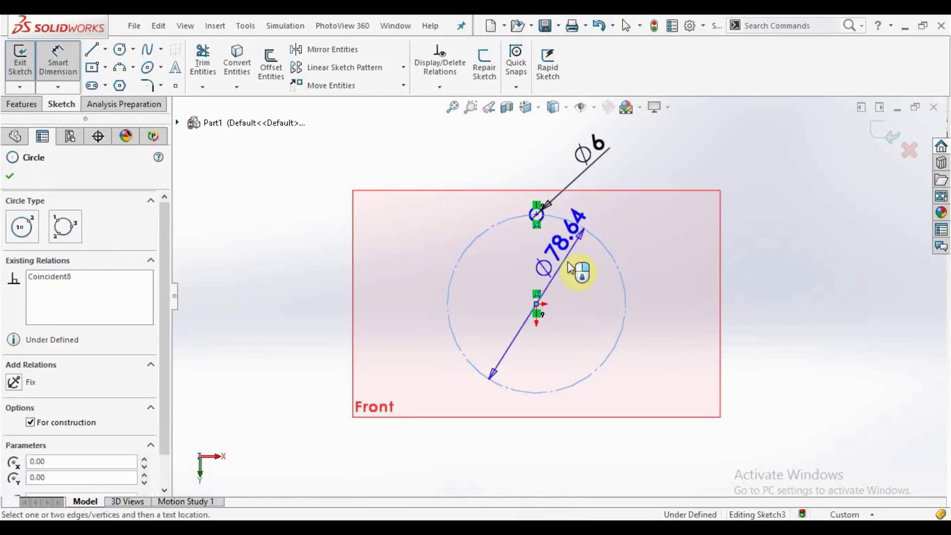
click(576, 272)
text(80)
key(Return)
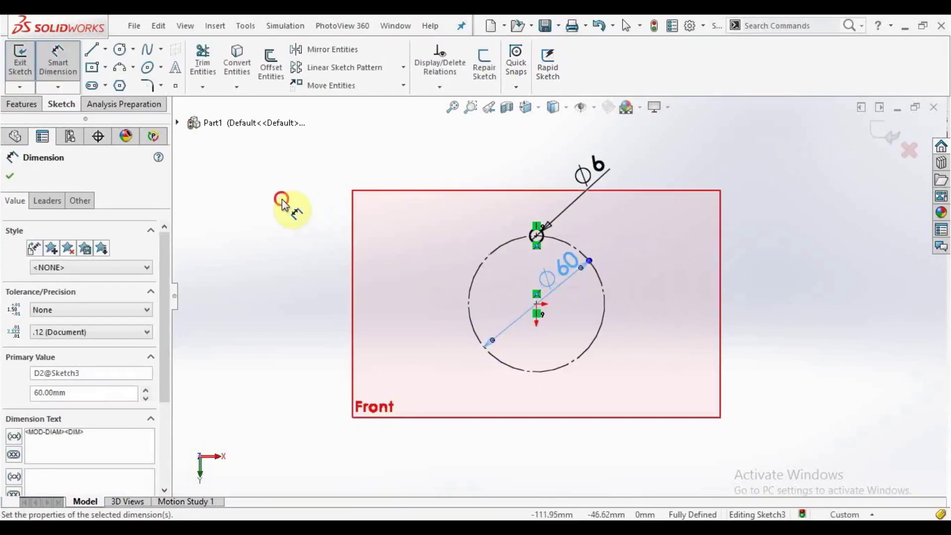
click(286, 206)
scroll(565, 337, down, 2)
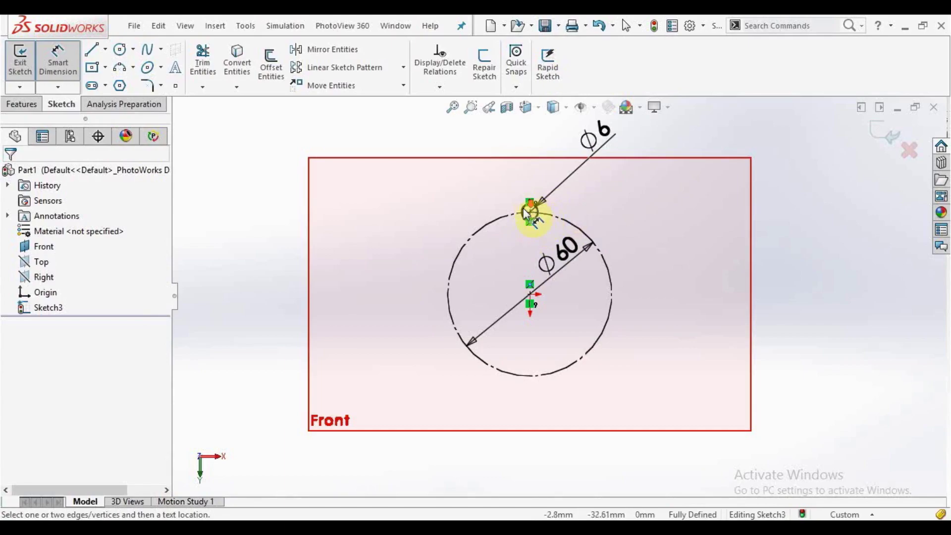
Set up a Circular Sketch Pattern of the 6 mm circle about the origin with 8 instances
scroll(537, 220, down, 2)
click(538, 221)
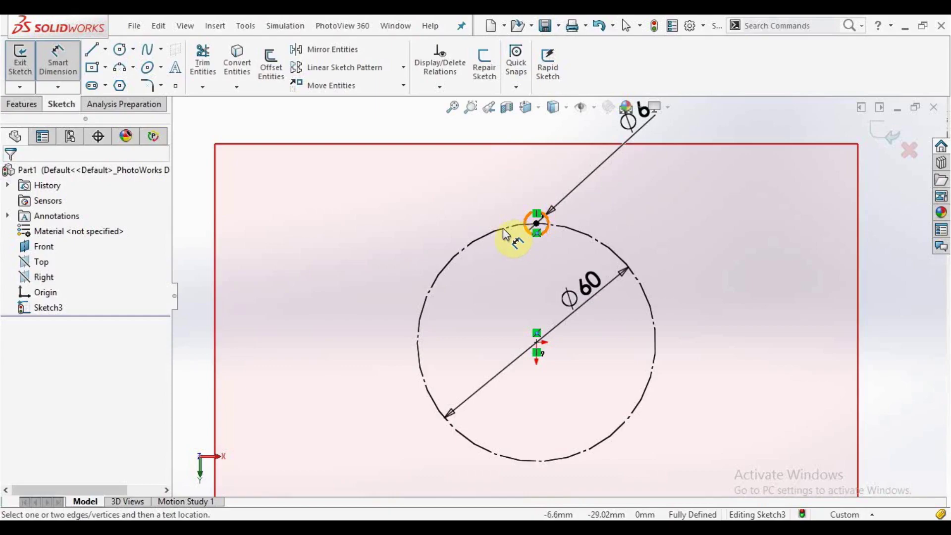
click(403, 66)
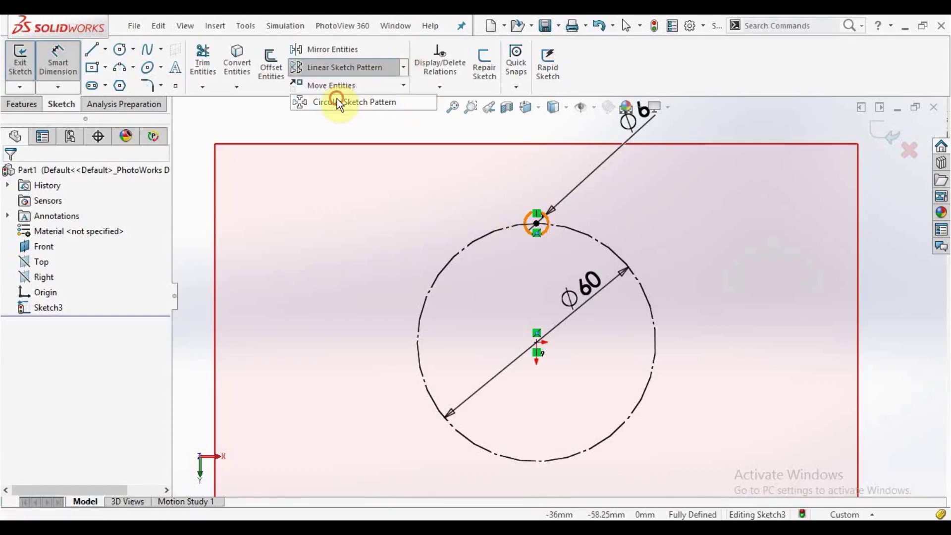
click(337, 101)
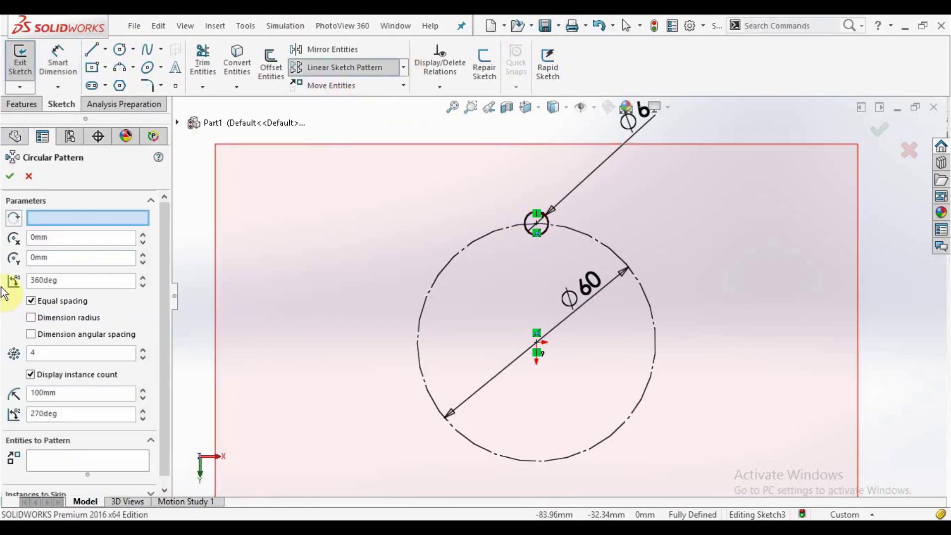
click(52, 217)
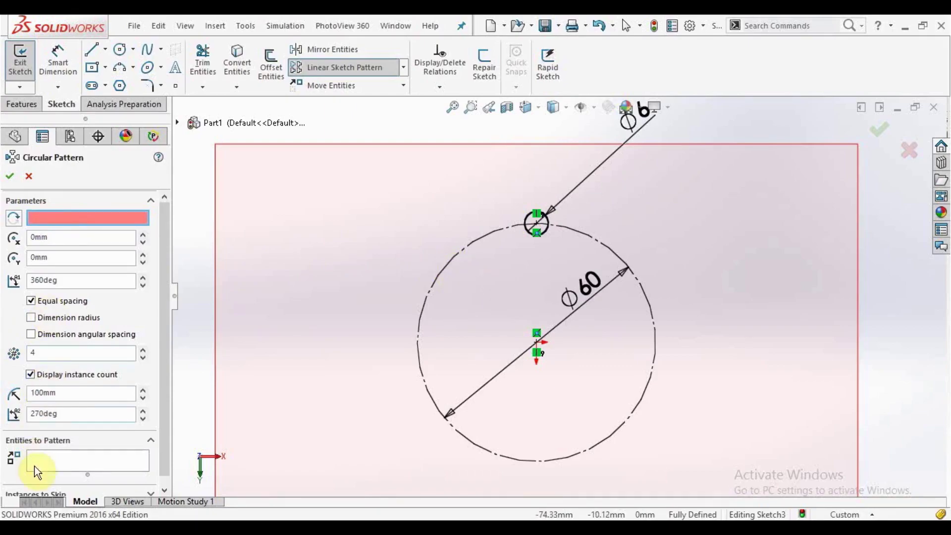
click(55, 461)
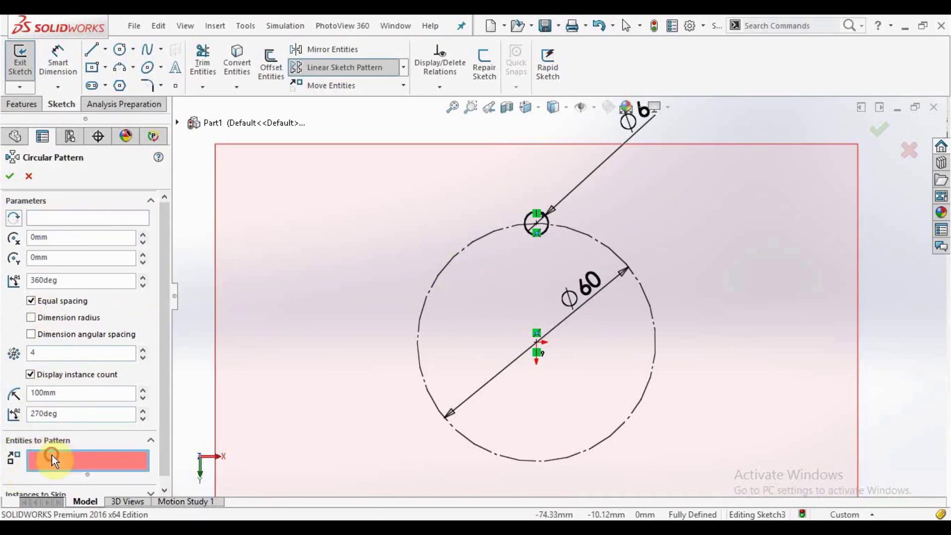
click(535, 236)
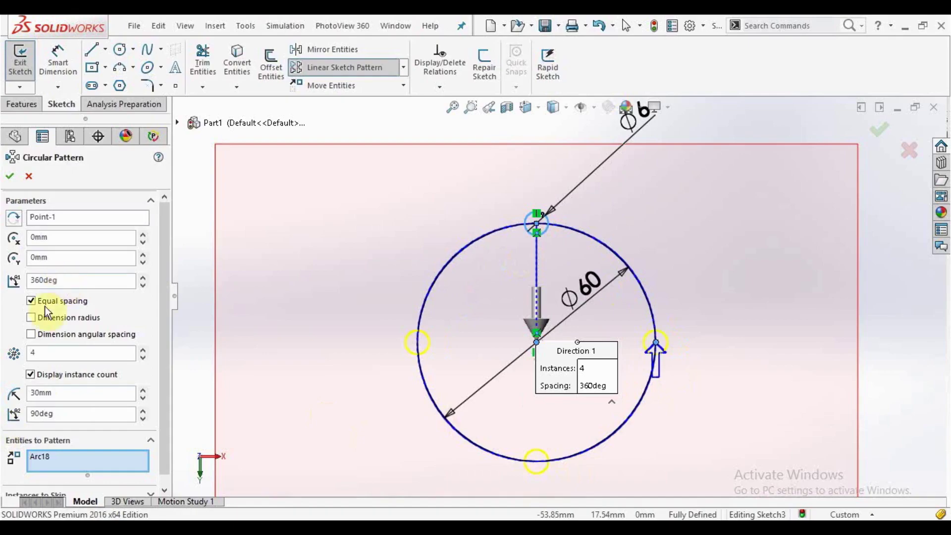
click(32, 352)
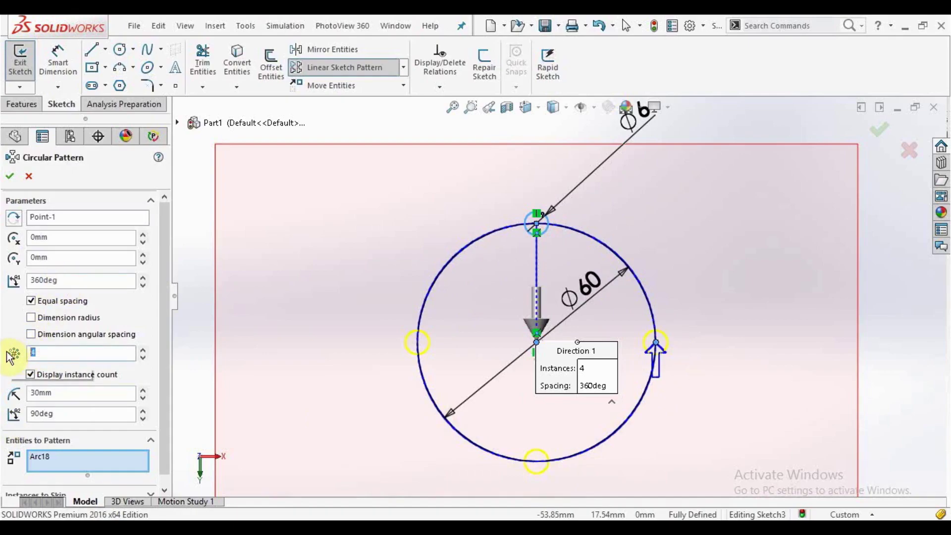
text(8)
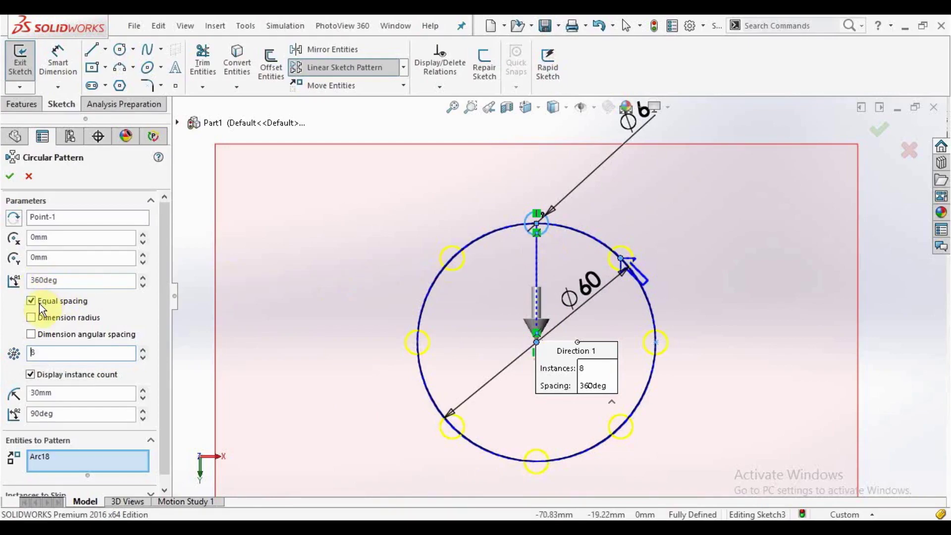
Switch the circular pattern from equal spacing to dimensioned angular spacing and reduce the angle between instances to 30 degrees
click(47, 281)
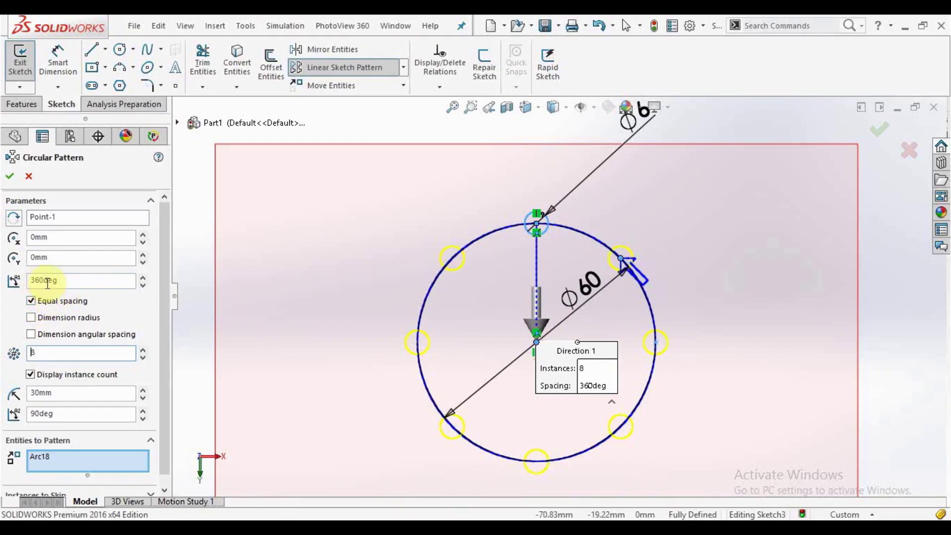
drag(64, 281, 28, 281)
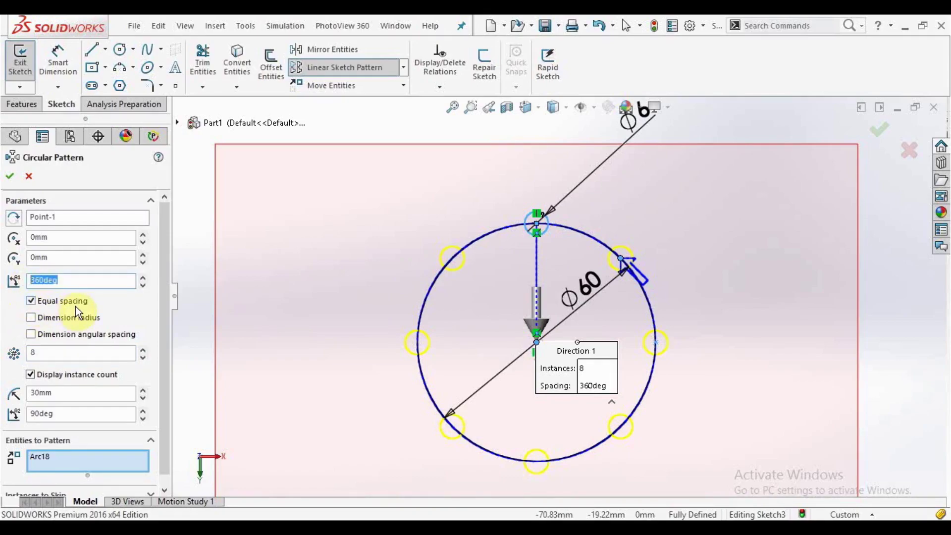
click(29, 335)
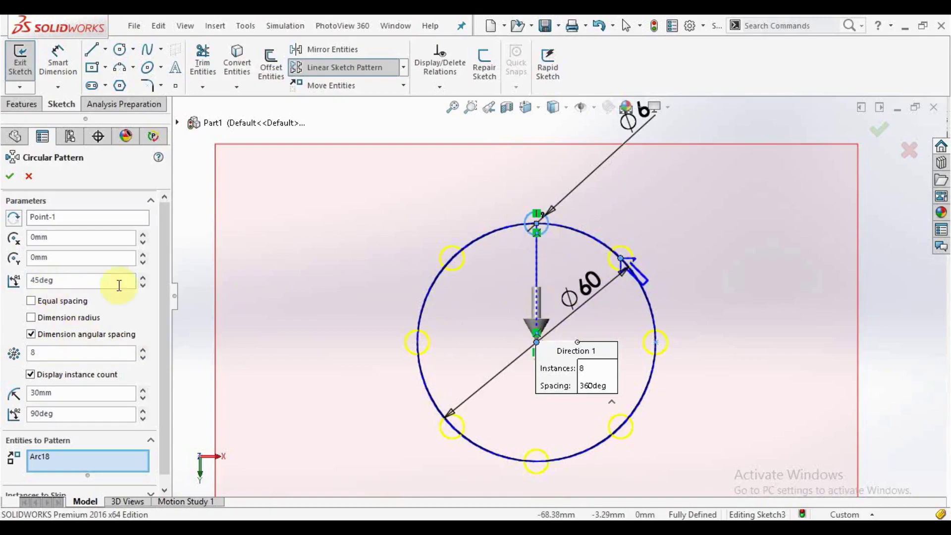
click(142, 285)
click(142, 285)
click(142, 285)
click(143, 285)
click(142, 285)
click(142, 285)
click(142, 284)
click(143, 285)
click(143, 285)
click(142, 285)
click(142, 285)
click(142, 285)
click(142, 285)
click(143, 285)
click(142, 284)
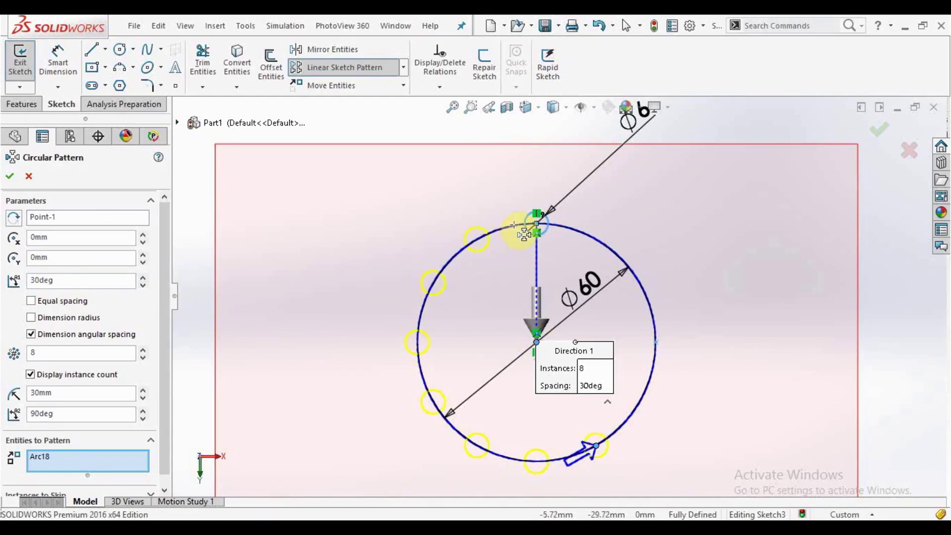
Toggle the circular pattern between equal spacing and dimensioned angular spacing to compare the two angle settings
double_click(41, 351)
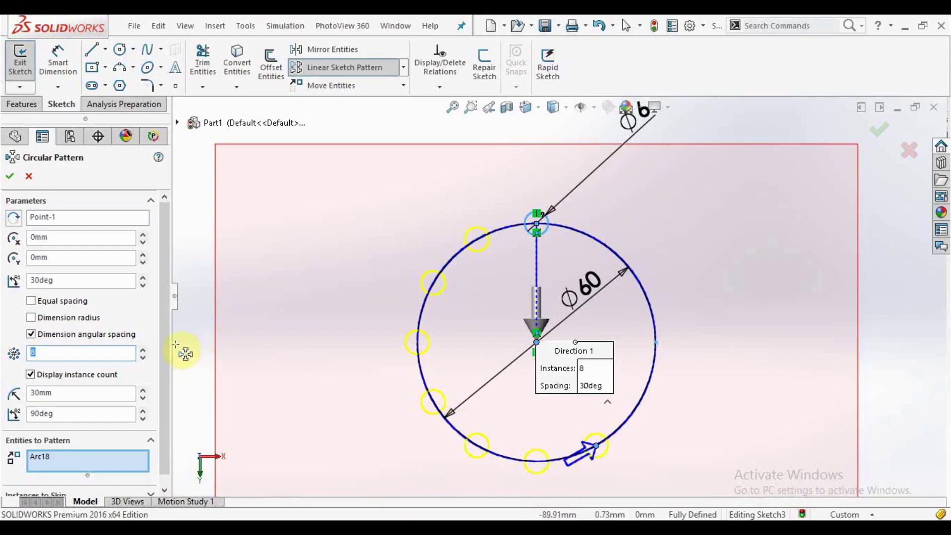
click(30, 302)
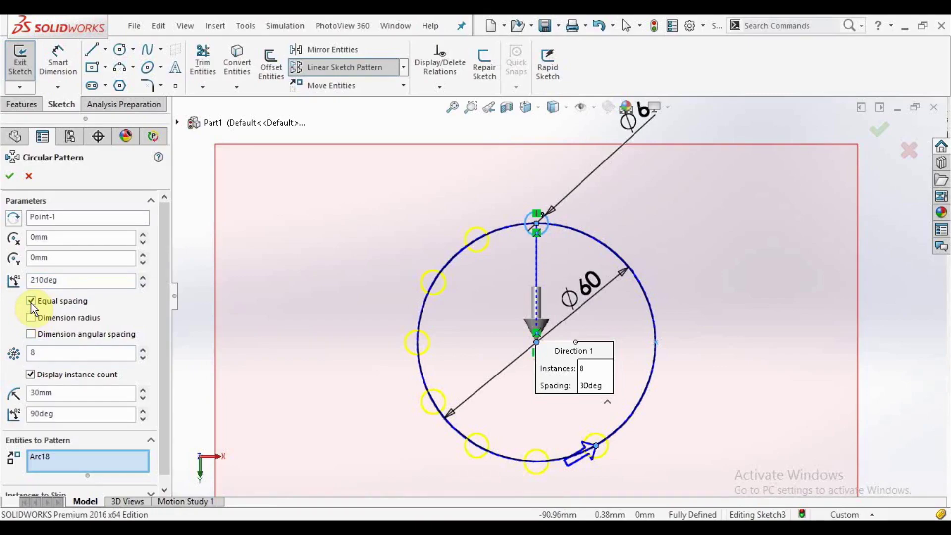
click(30, 334)
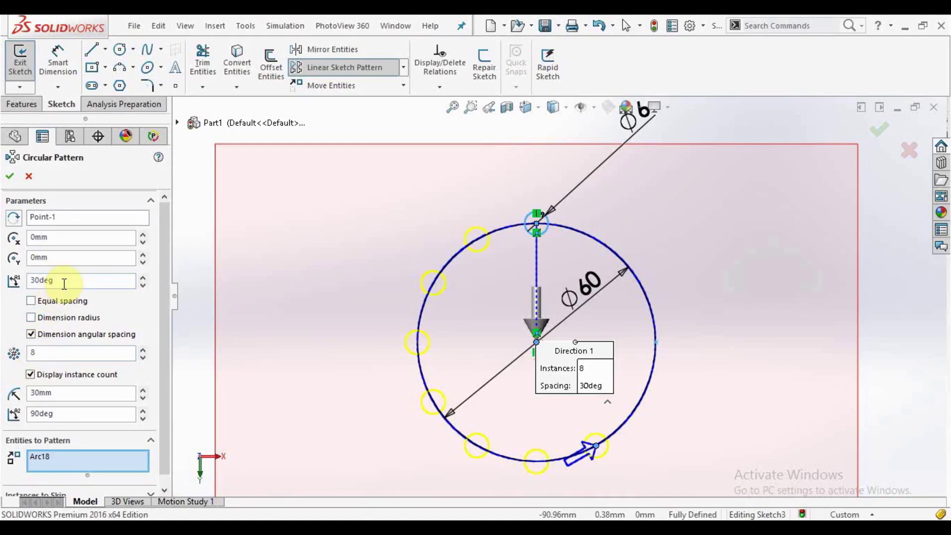
double_click(32, 353)
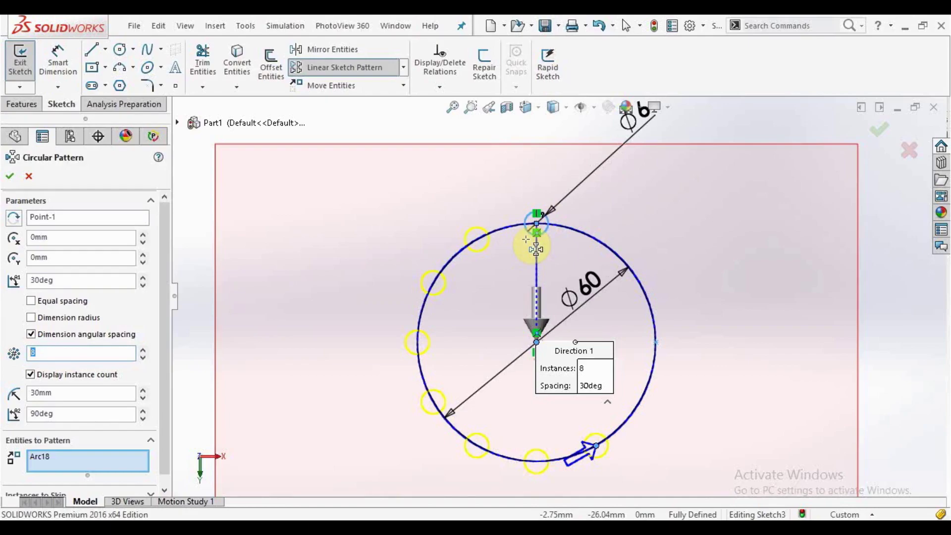
click(31, 301)
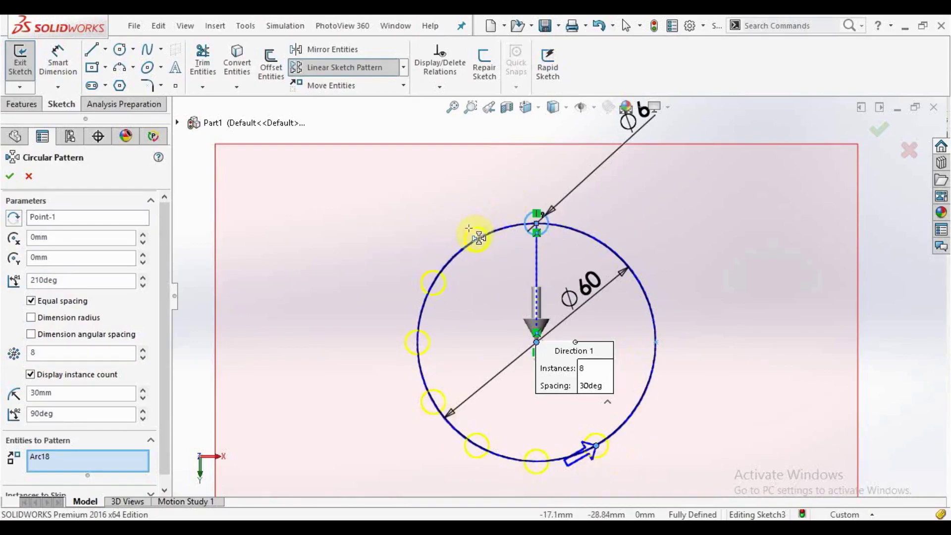
click(31, 301)
click(30, 334)
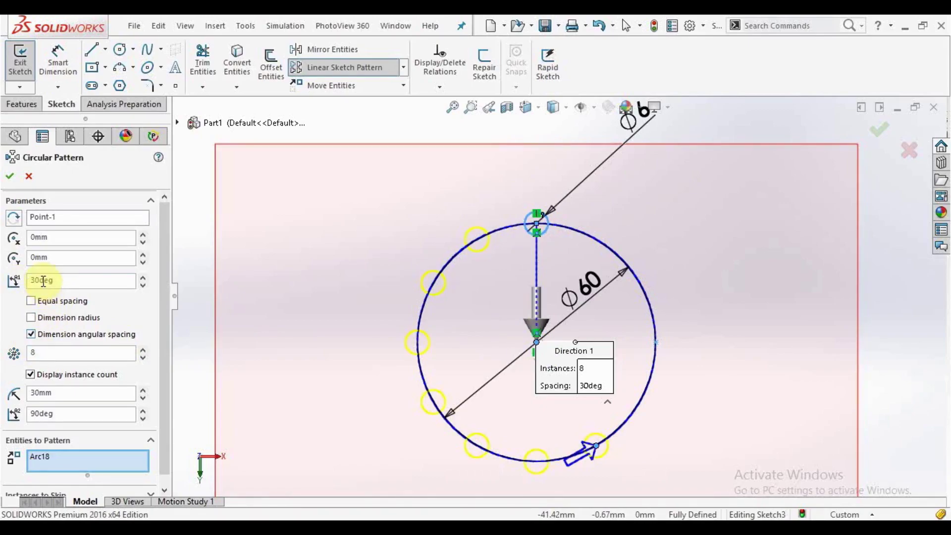
Space the 8 instances equally over a total angle of 360 degrees and apply the circular pattern
double_click(79, 280)
click(29, 302)
text(3602)
key(Return)
click(11, 177)
scroll(519, 308, down, 3)
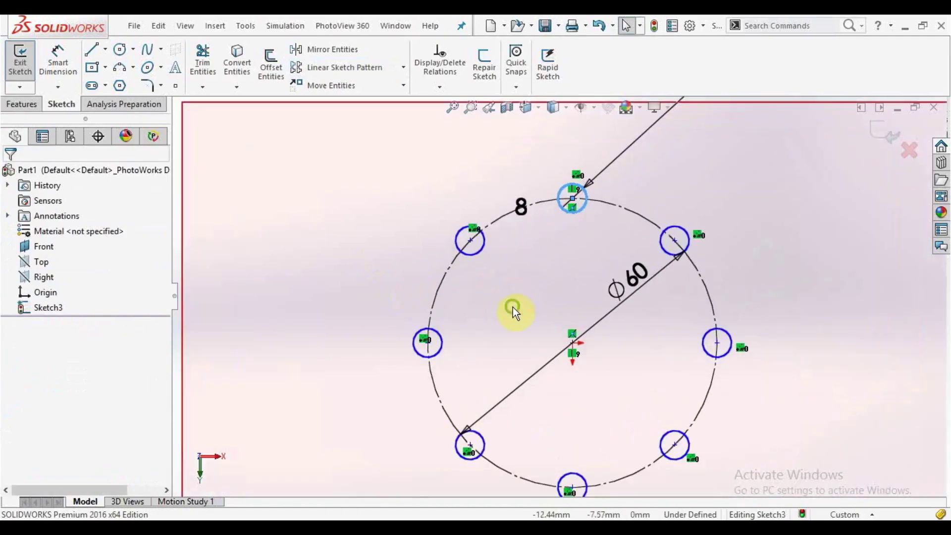
scroll(555, 278, up, 2)
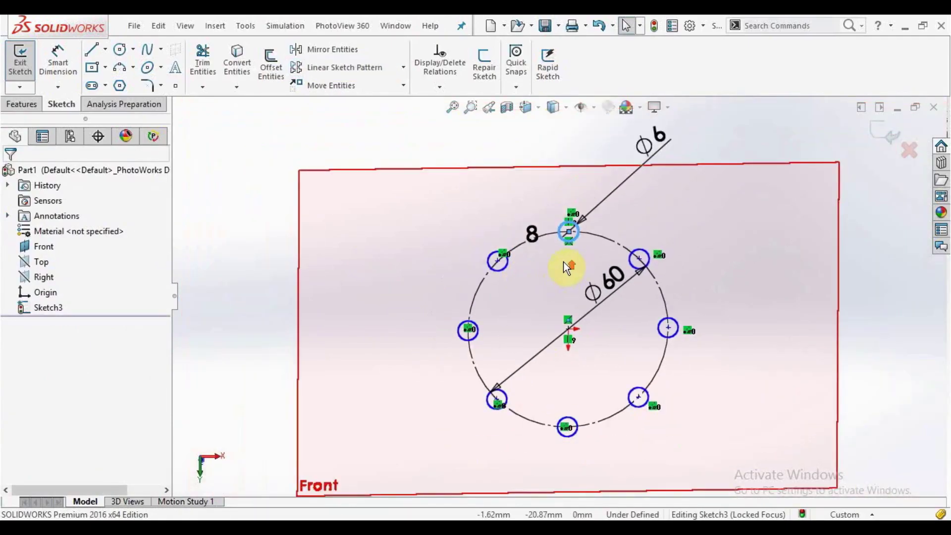
Delete the circular pattern of circles, its construction circle and its dimensions from the sketch
scroll(564, 262, up, 2)
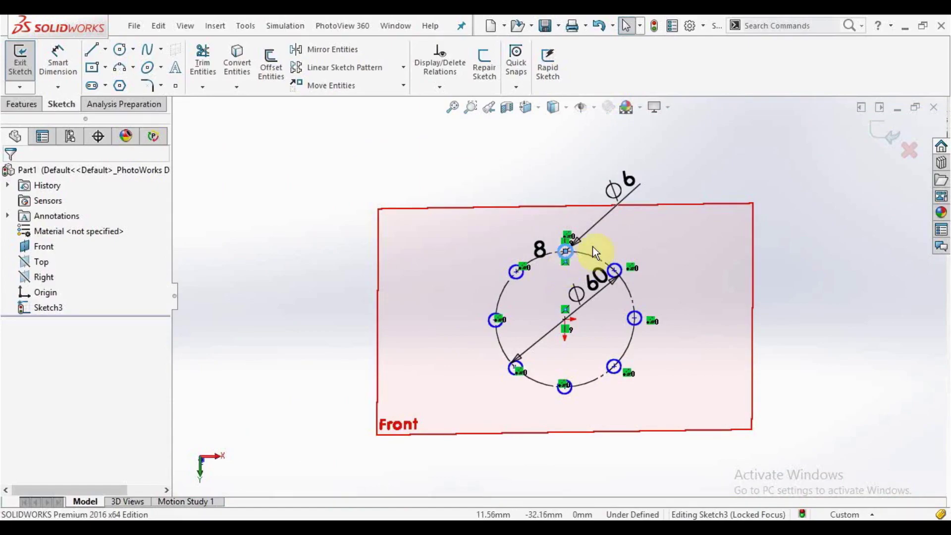
click(912, 153)
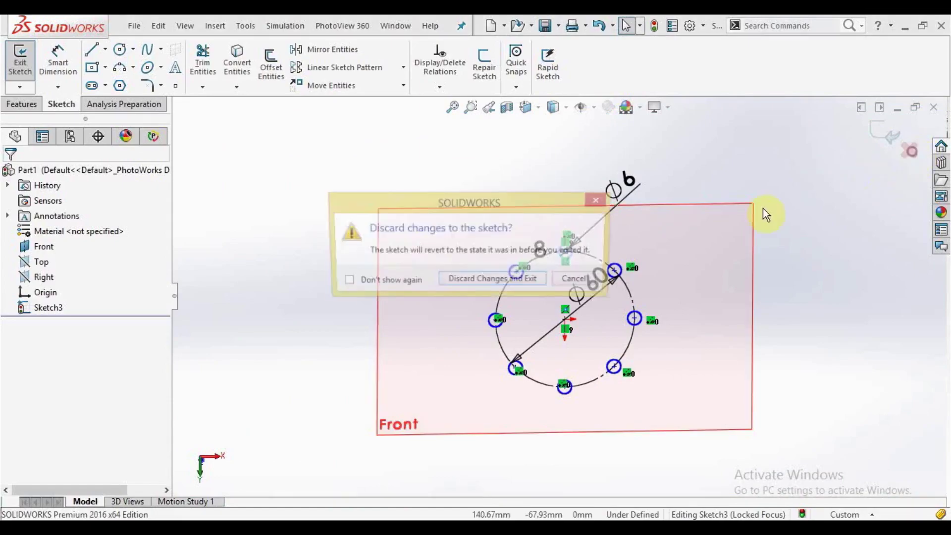
click(603, 207)
mouse_move(786, 149)
mouse_down()
mouse_move(484, 319)
mouse_move(367, 440)
mouse_up()
key(Delete)
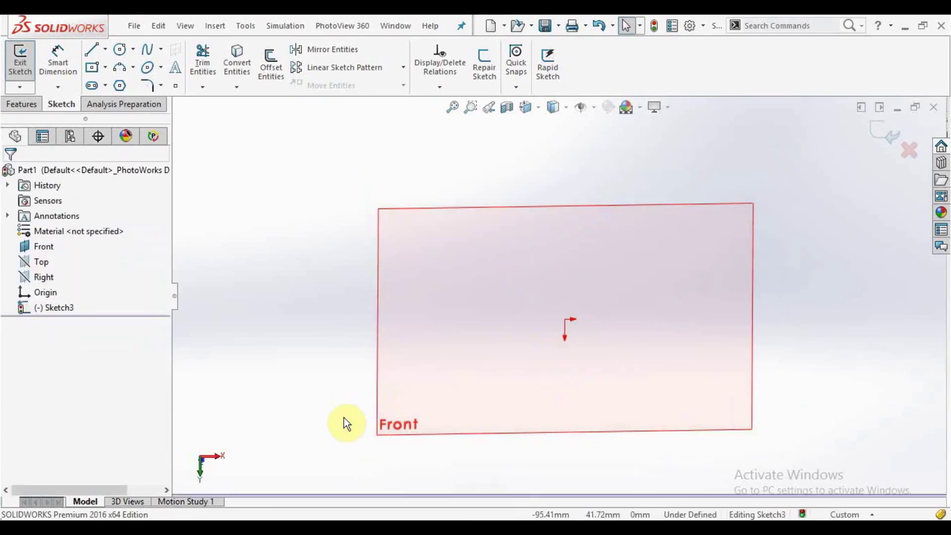
Orient the view normal to the sketch and draw a closed eight-line stepped profile with a sloping upper edge in the Front plane's upper-left area
key(space)
key(f)
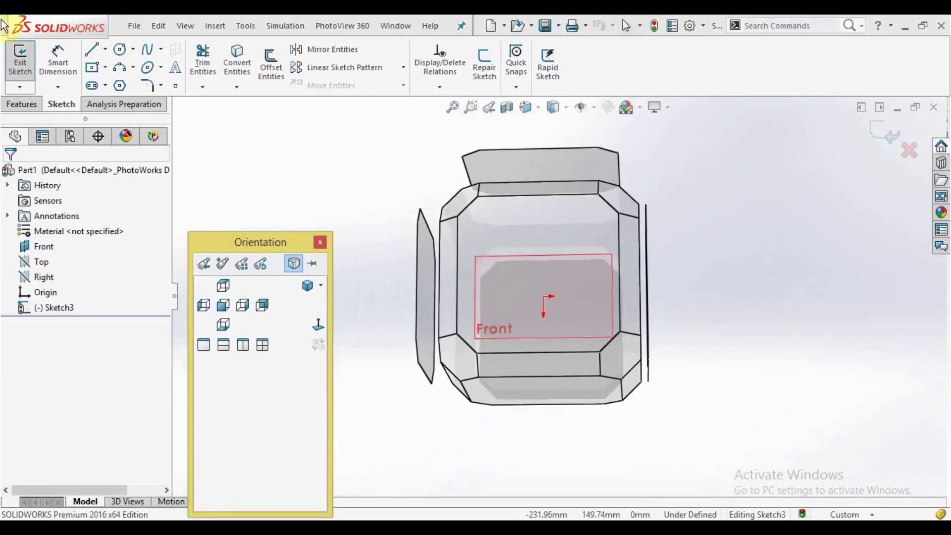
key(ctrl+8)
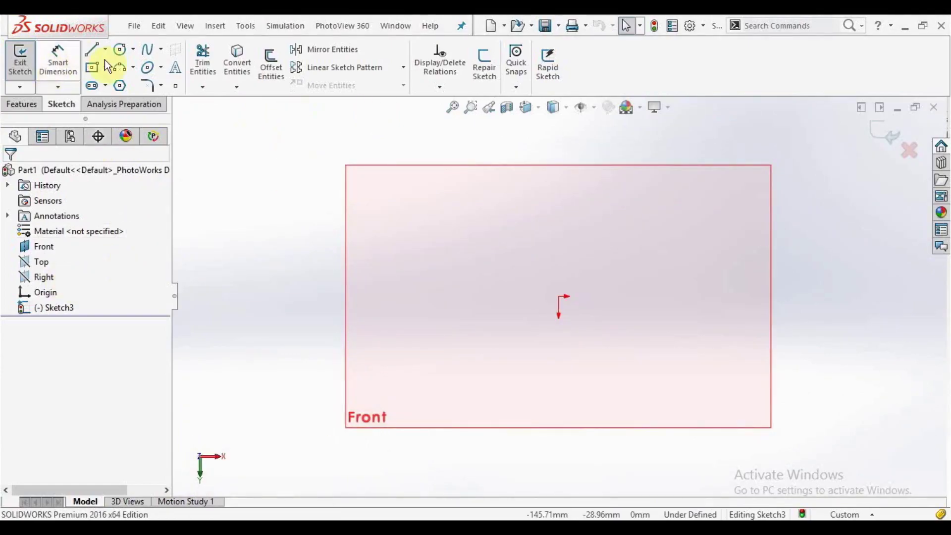
click(120, 49)
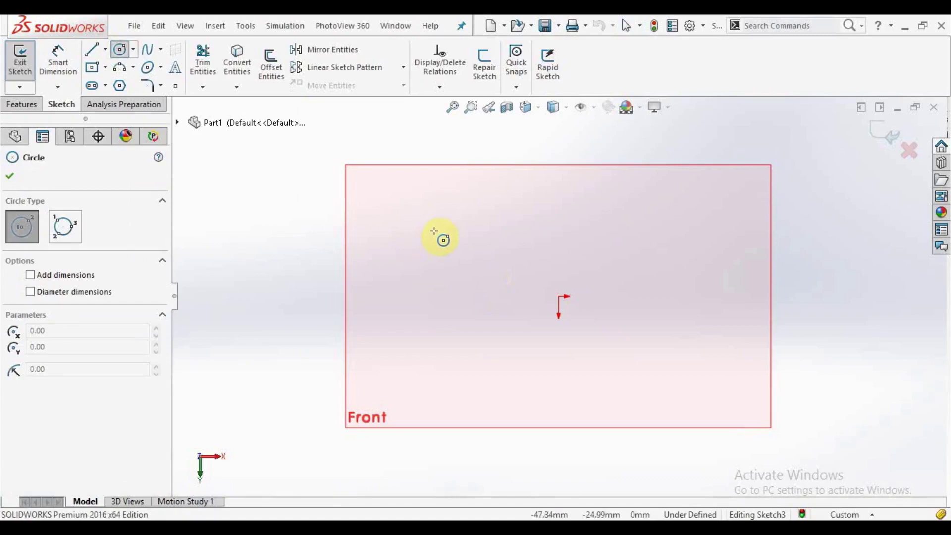
click(105, 49)
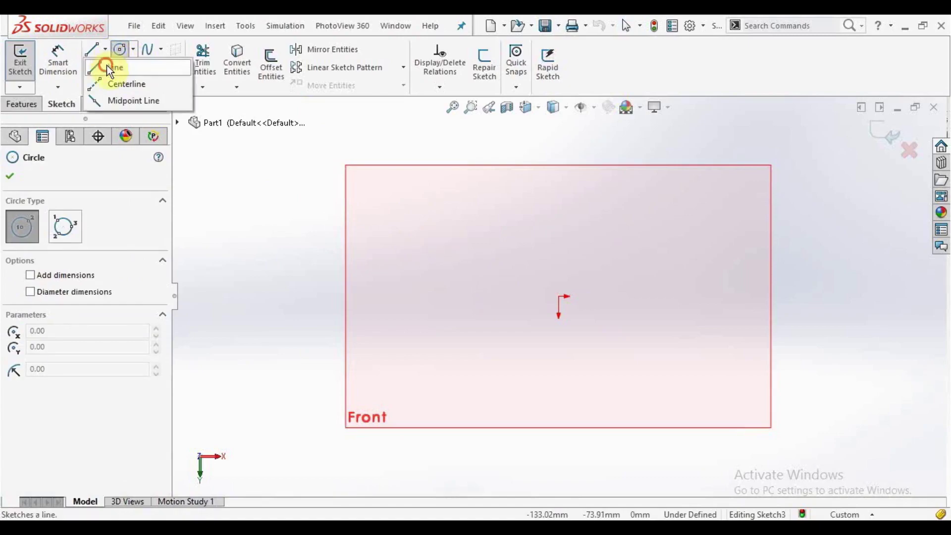
click(106, 64)
click(404, 273)
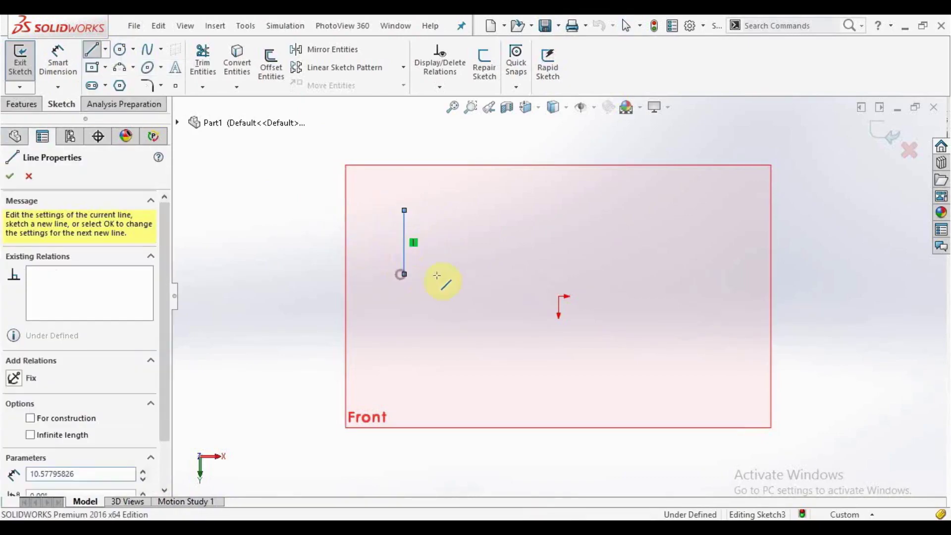
click(445, 274)
click(446, 250)
click(470, 250)
click(471, 224)
click(499, 219)
click(498, 178)
click(403, 209)
right_click(403, 209)
click(410, 219)
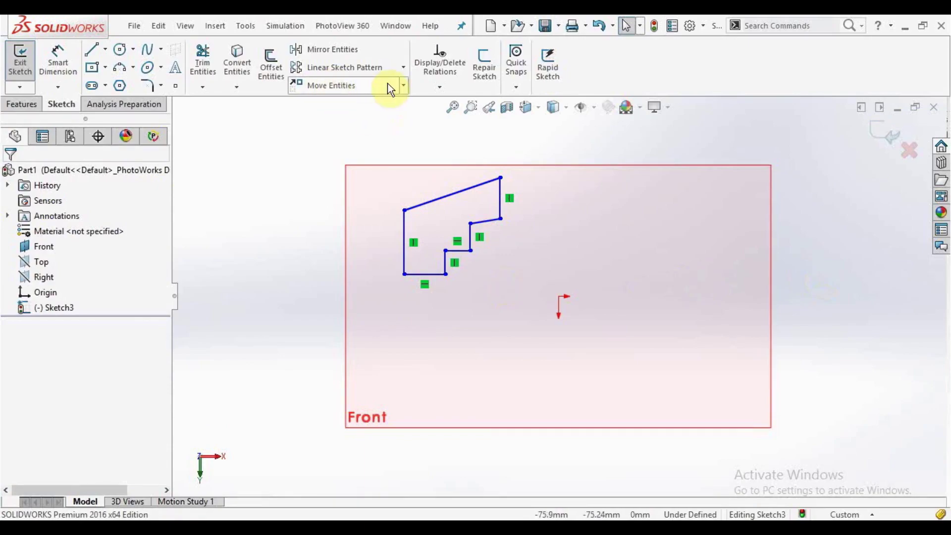
Move the stepped profile with Move Entities in From/To mode, from its lower-left corner to a point near the plane's upper-right corner
click(404, 84)
click(325, 100)
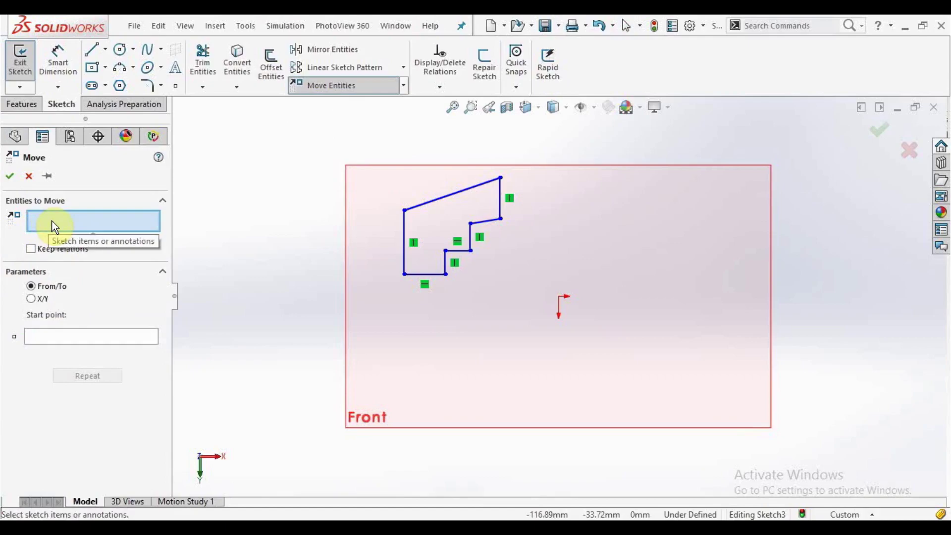
mouse_move(312, 145)
mouse_down()
mouse_move(391, 230)
mouse_move(528, 324)
mouse_up()
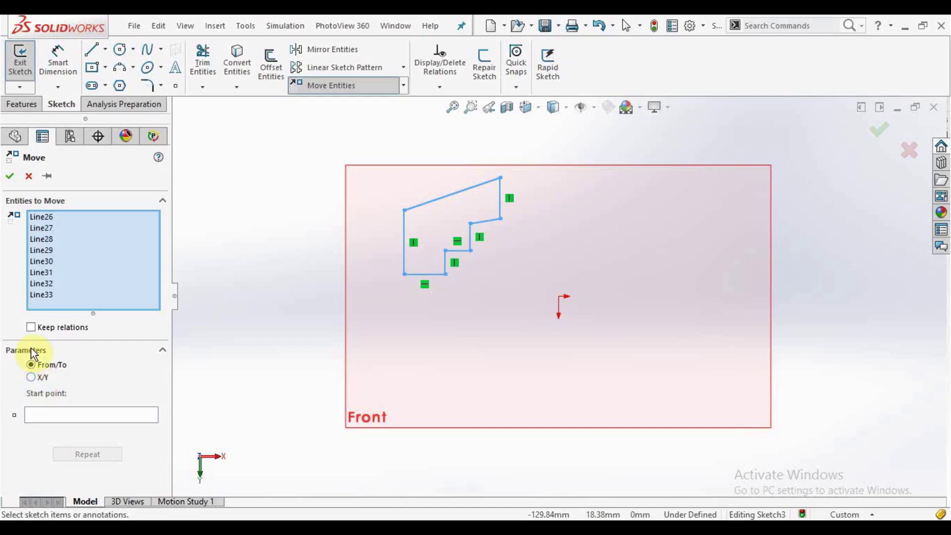
click(46, 416)
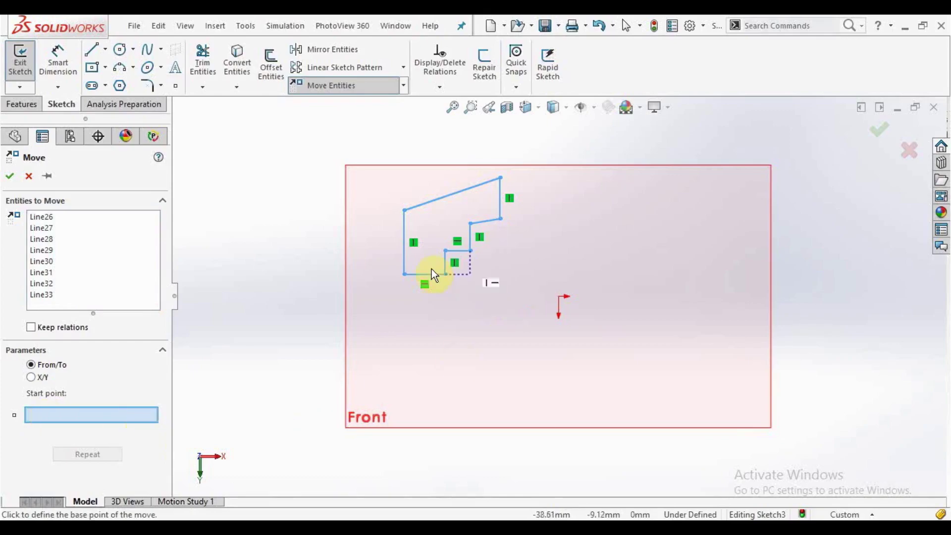
click(408, 275)
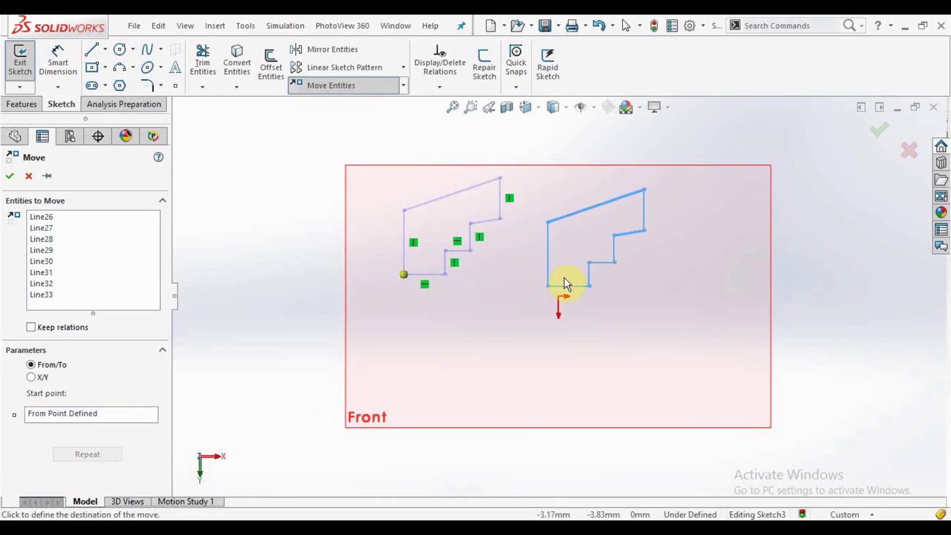
click(632, 233)
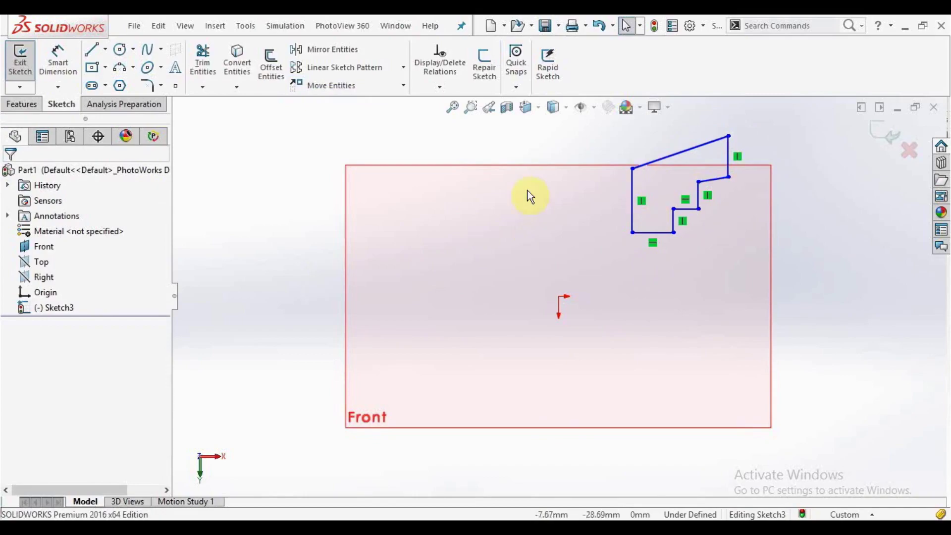
Move the whole stepped profile 150 mm in X with Move Entities in X/Y mode
scroll(588, 183, up, 3)
scroll(634, 179, down, 3)
click(387, 85)
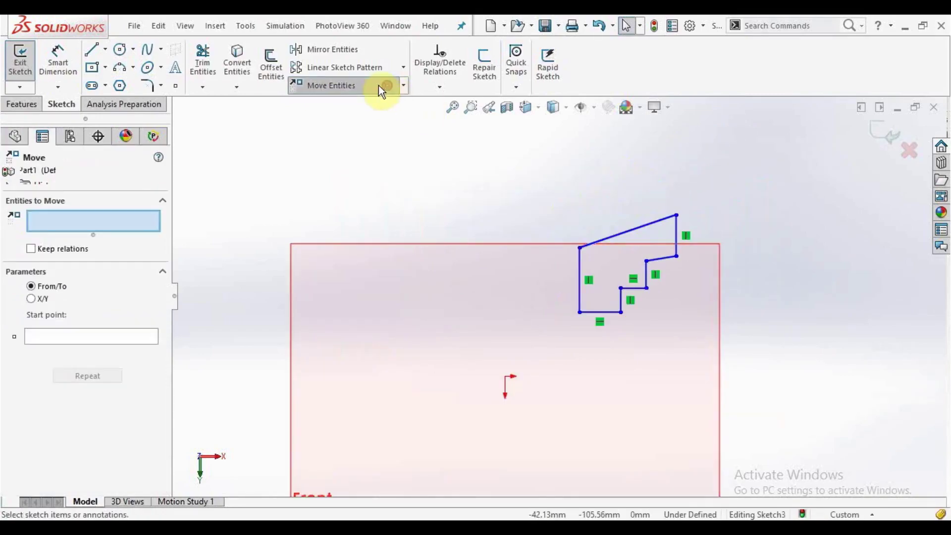
drag(510, 173, 686, 313)
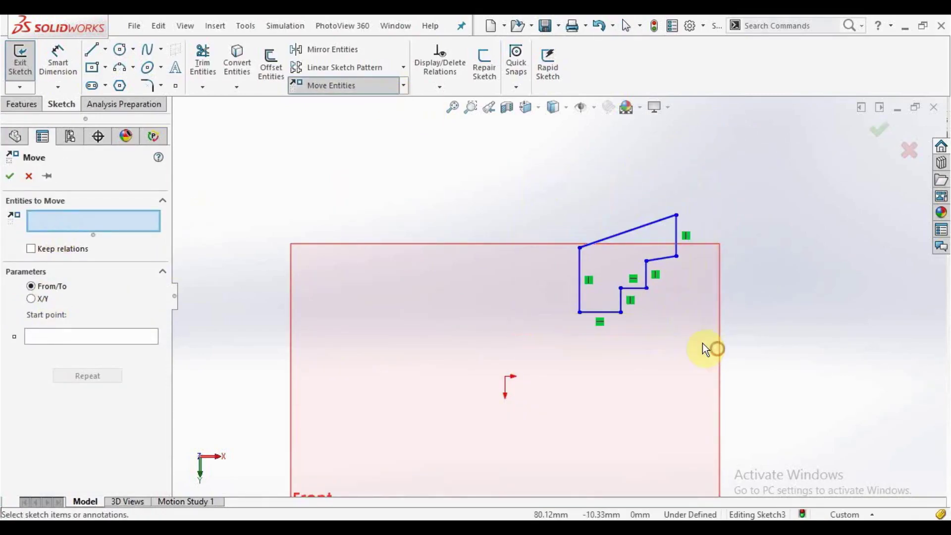
click(31, 377)
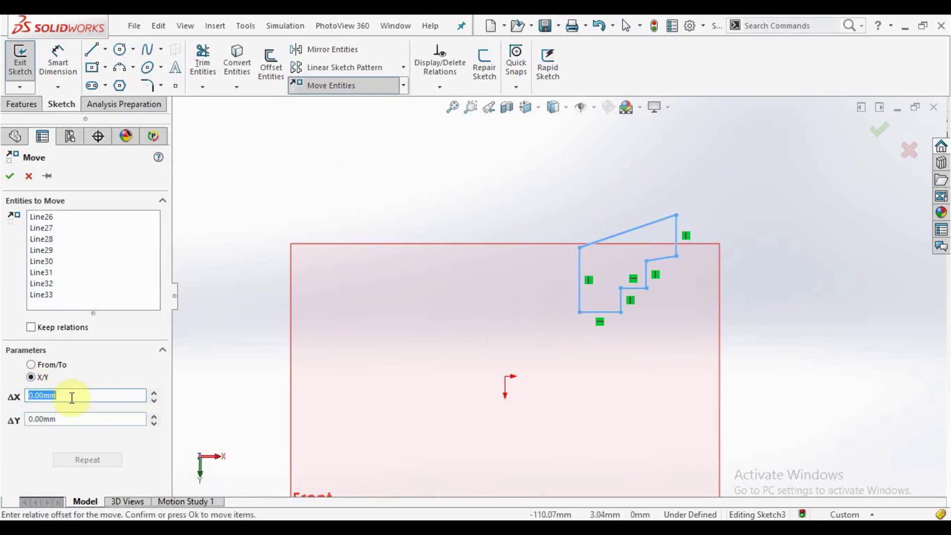
text(150)
click(10, 176)
scroll(608, 332, up, 3)
scroll(786, 284, down, 3)
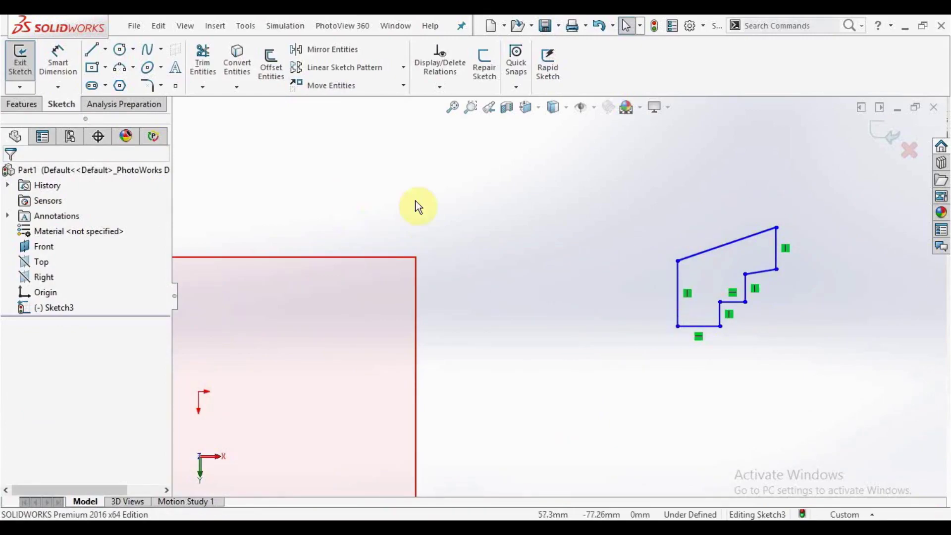
Copy the stepped profile with Copy Entities in From/To mode, from its lower-left corner to a point above and left of the original
click(406, 86)
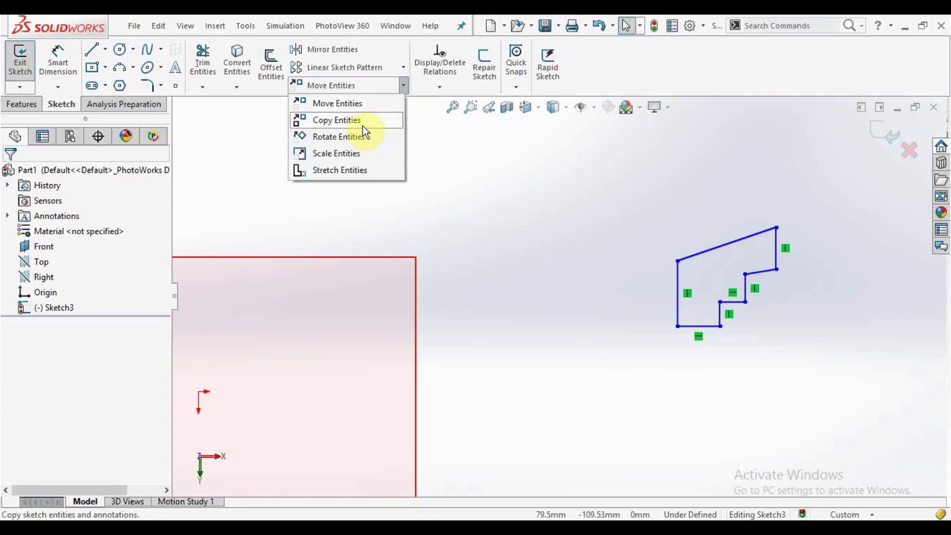
click(362, 124)
drag(813, 203, 574, 400)
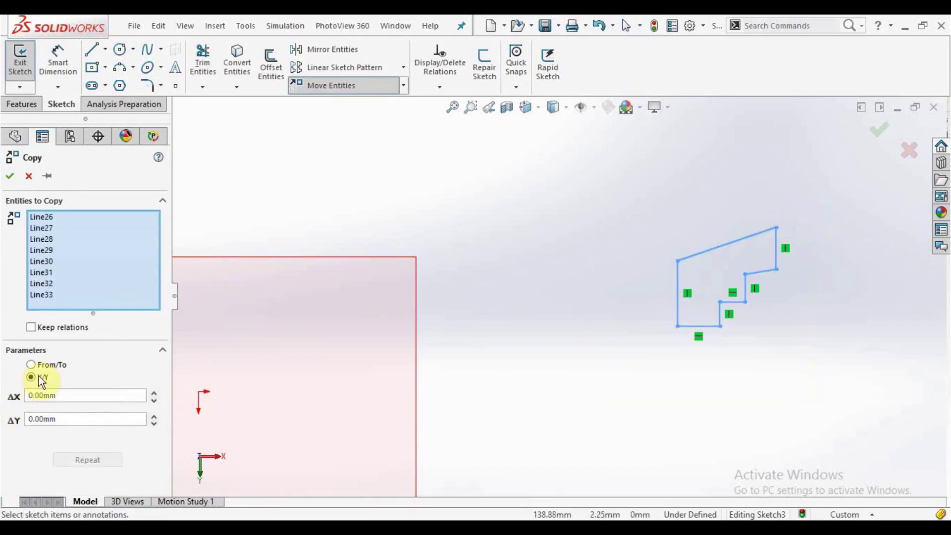
click(33, 366)
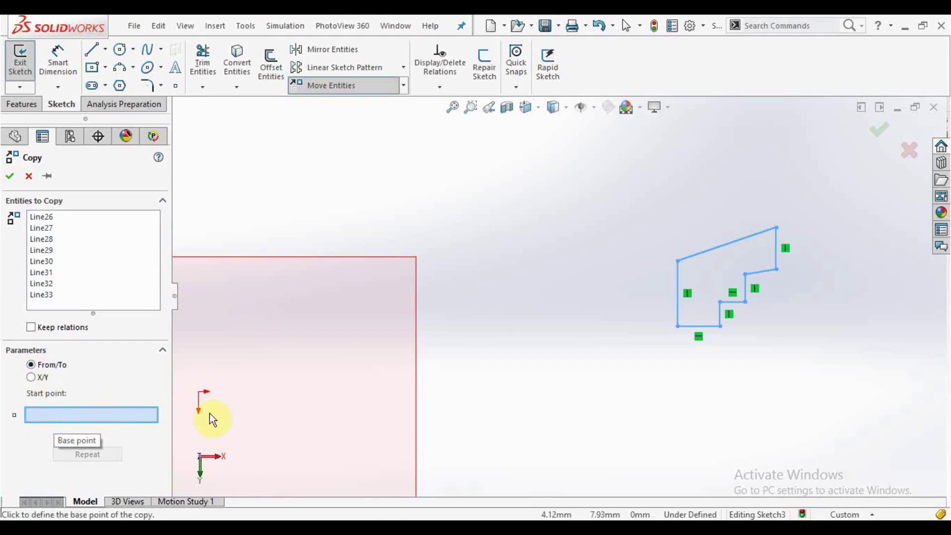
click(679, 327)
click(520, 208)
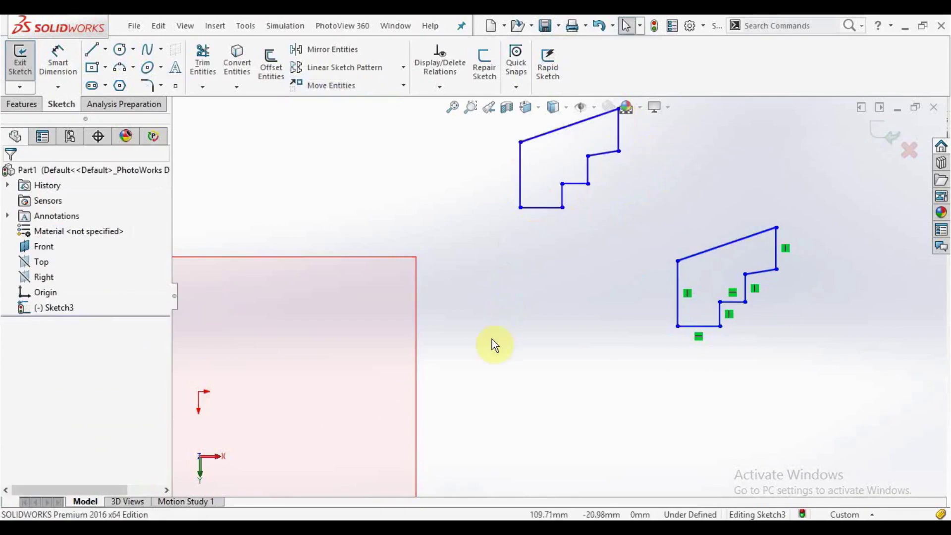
Rotate the original stepped profile 12 degrees about its upper-left corner with Rotate Entities
click(402, 85)
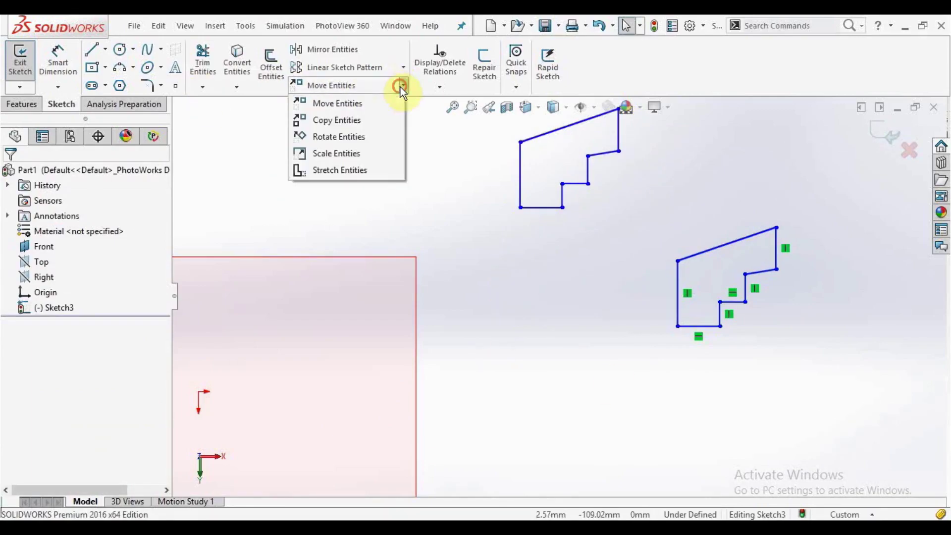
click(347, 137)
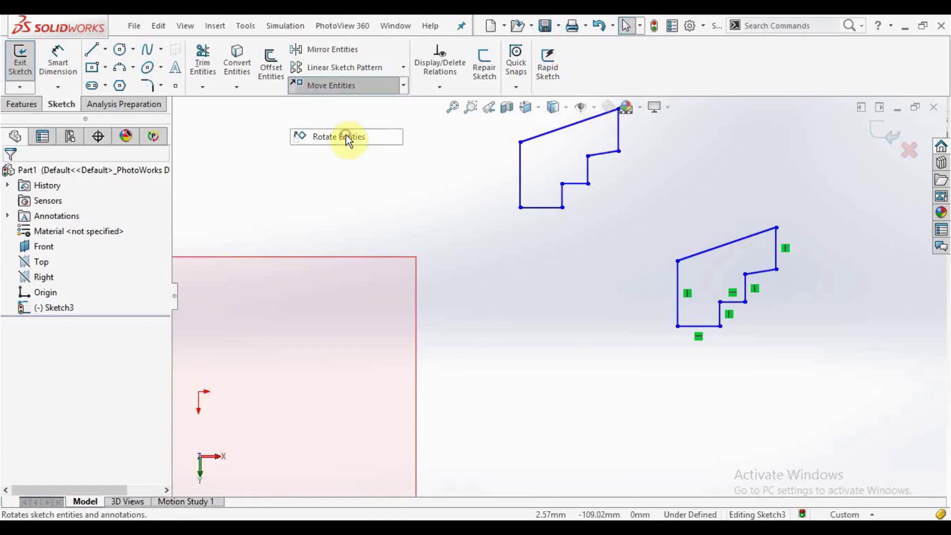
mouse_move(796, 201)
mouse_down()
mouse_move(658, 323)
mouse_move(642, 364)
mouse_up()
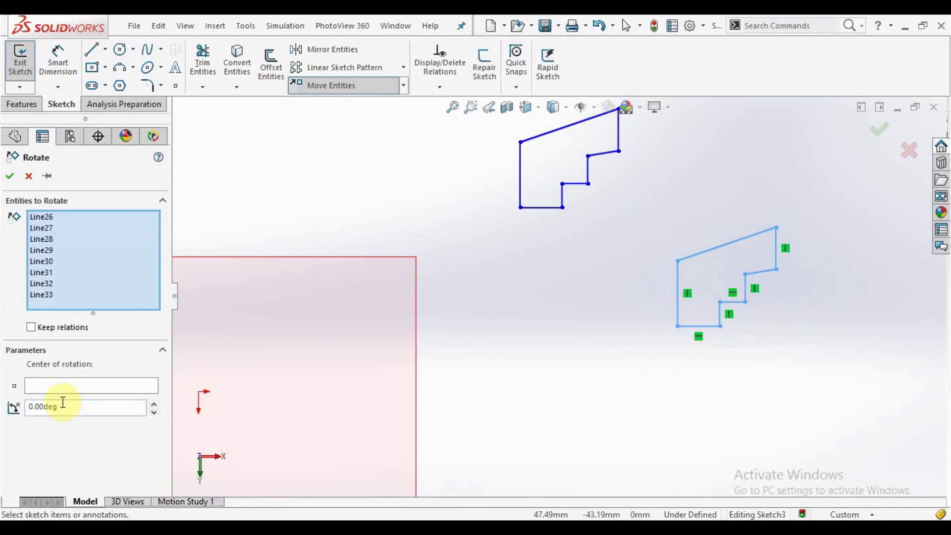
click(60, 388)
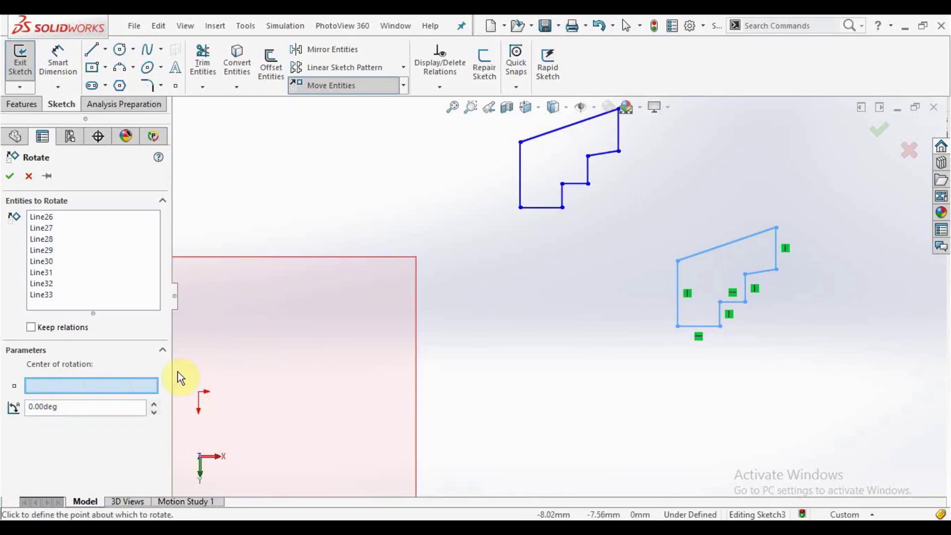
click(678, 261)
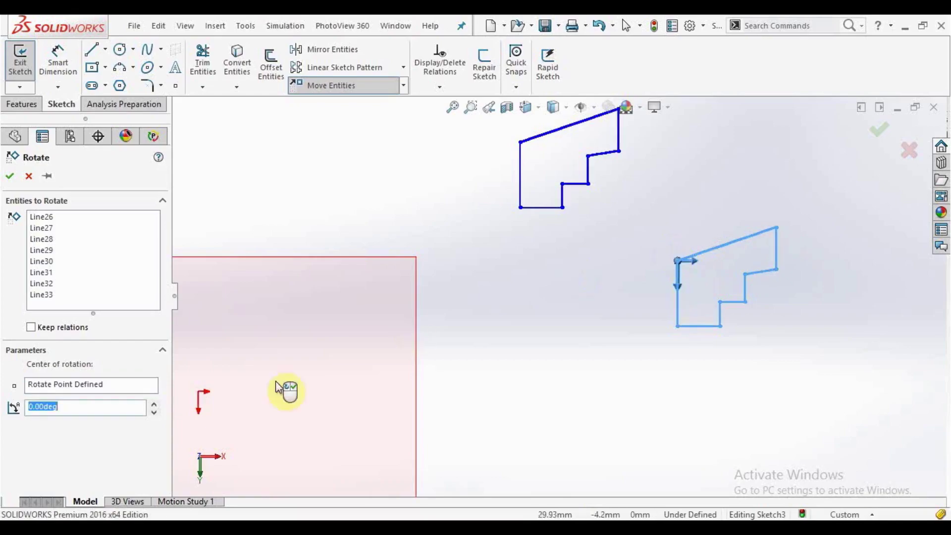
click(156, 402)
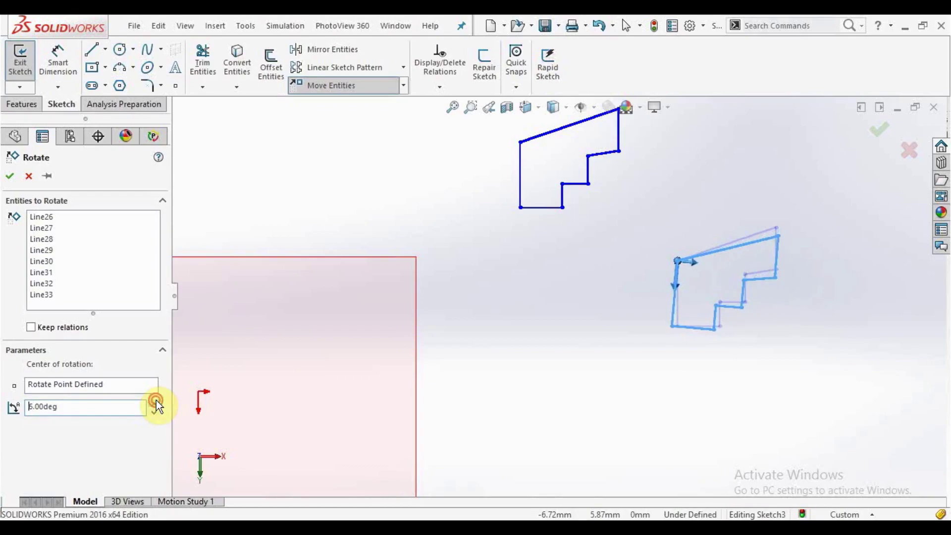
click(156, 403)
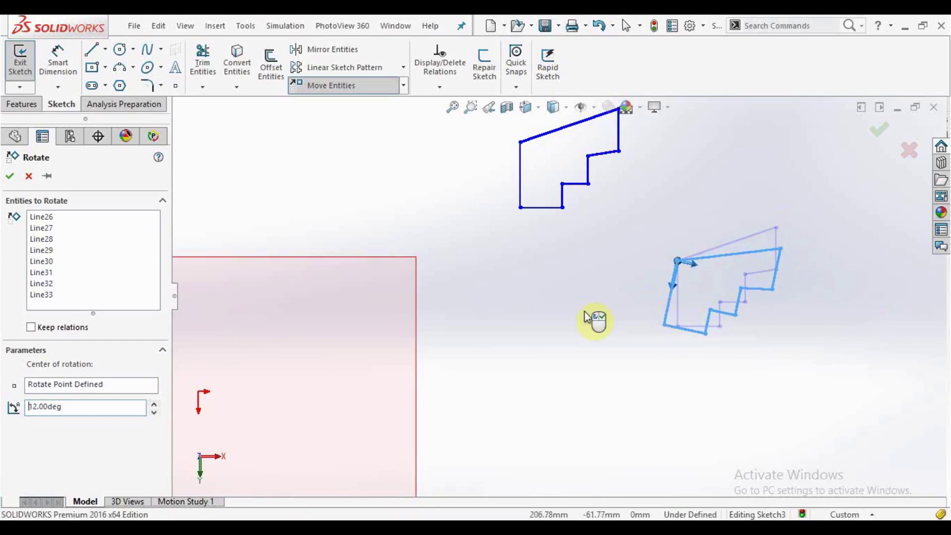
click(9, 176)
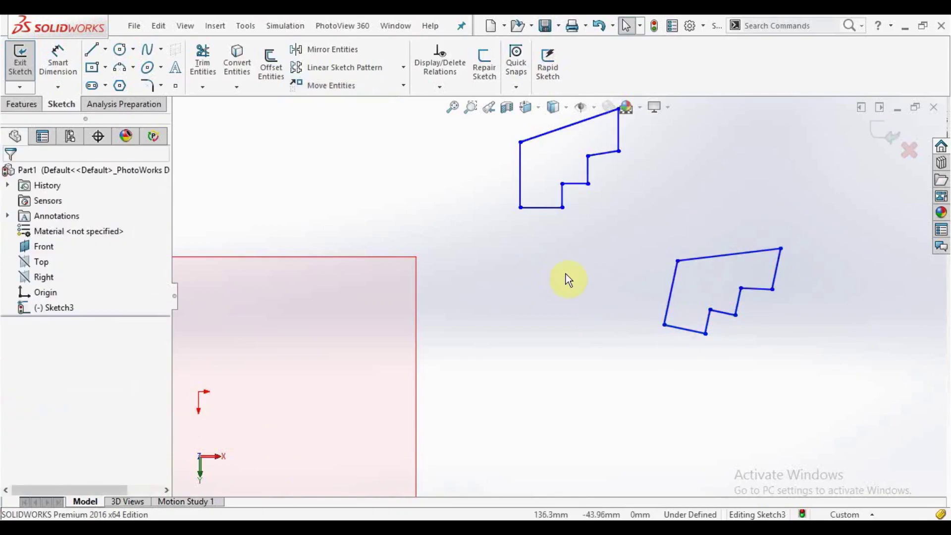
Set up Scale Entities on the upper stepped profile, with its upper-left corner as the point to scale about
click(405, 87)
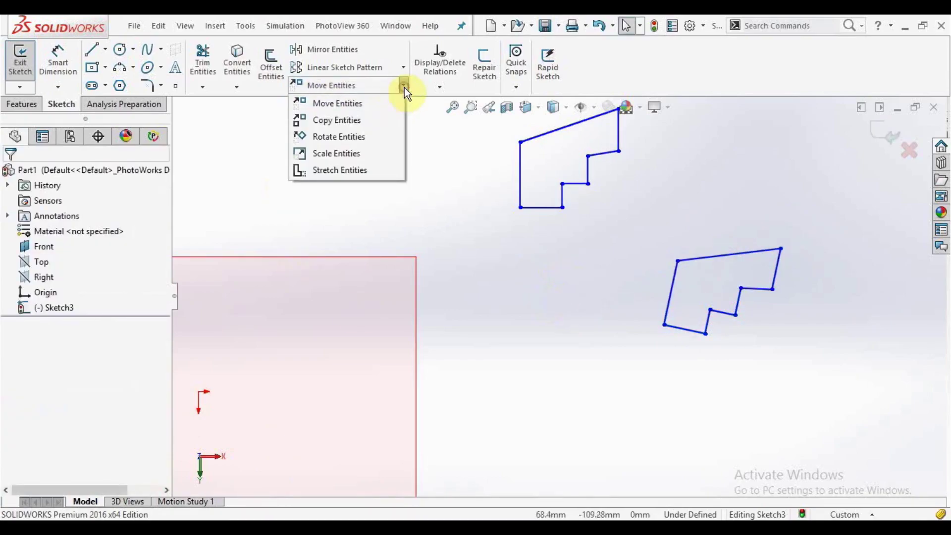
click(343, 155)
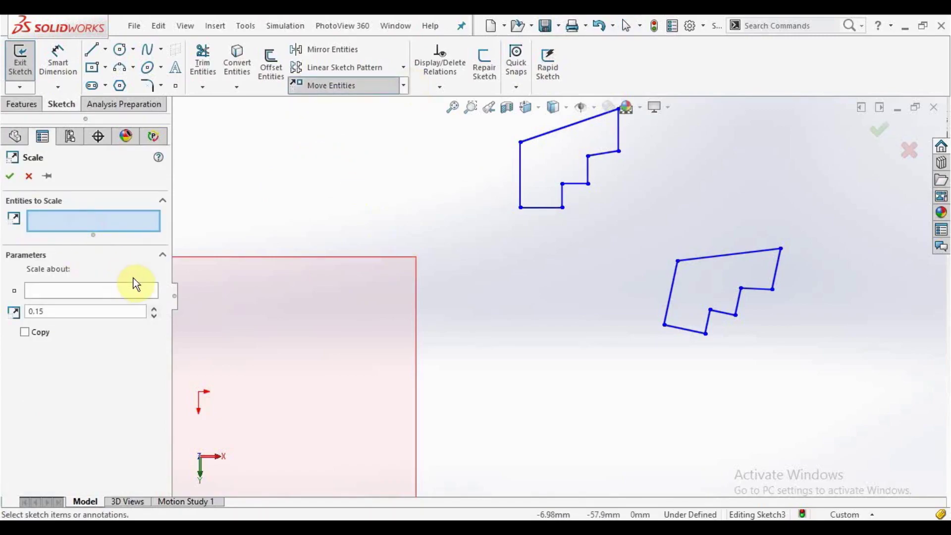
scroll(432, 275, down, 3)
drag(624, 144, 397, 304)
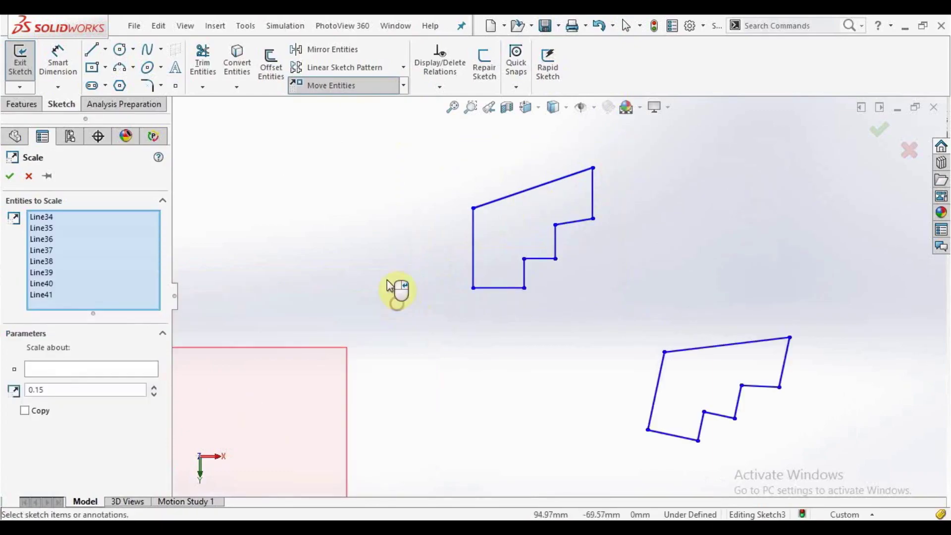
click(47, 369)
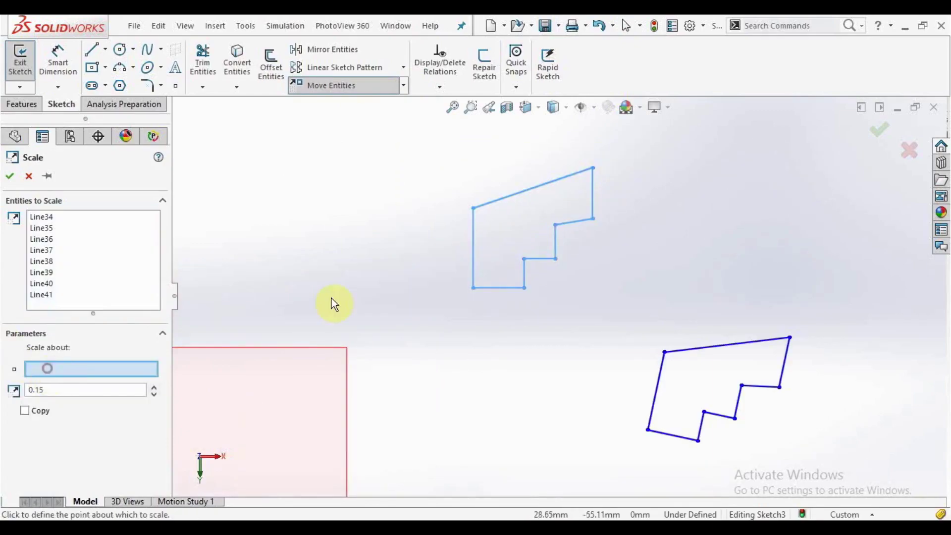
click(474, 209)
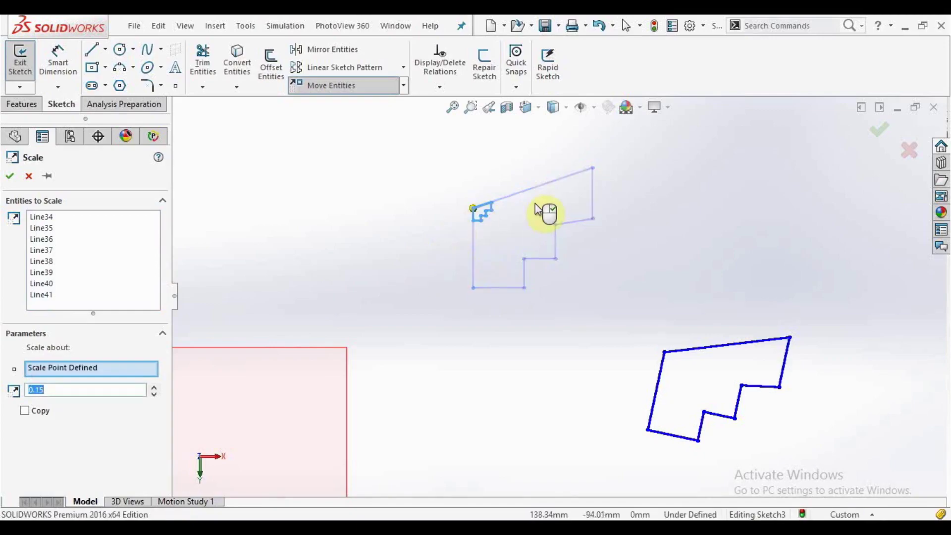
Set the scale factor to 1.4 and create one scaled copy while keeping the upper stepped profile
click(44, 393)
text(1)
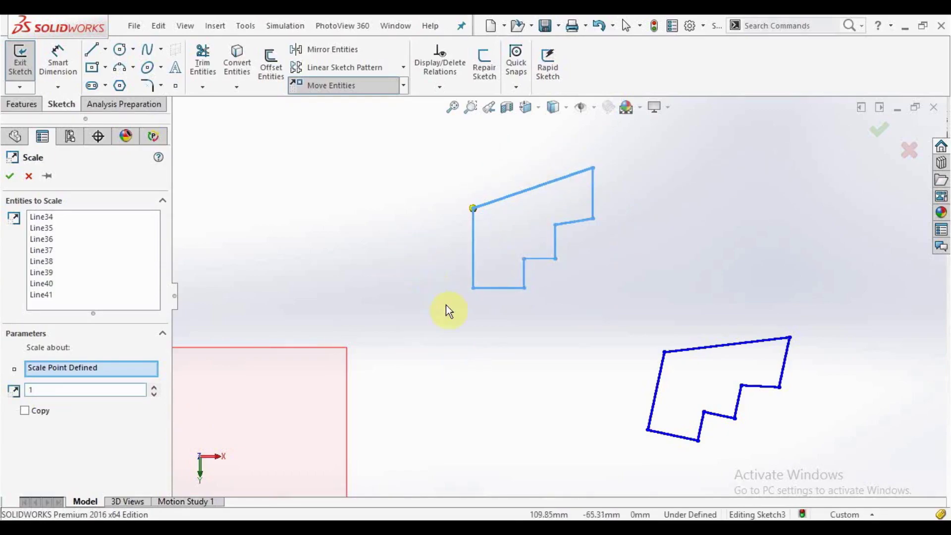
click(154, 394)
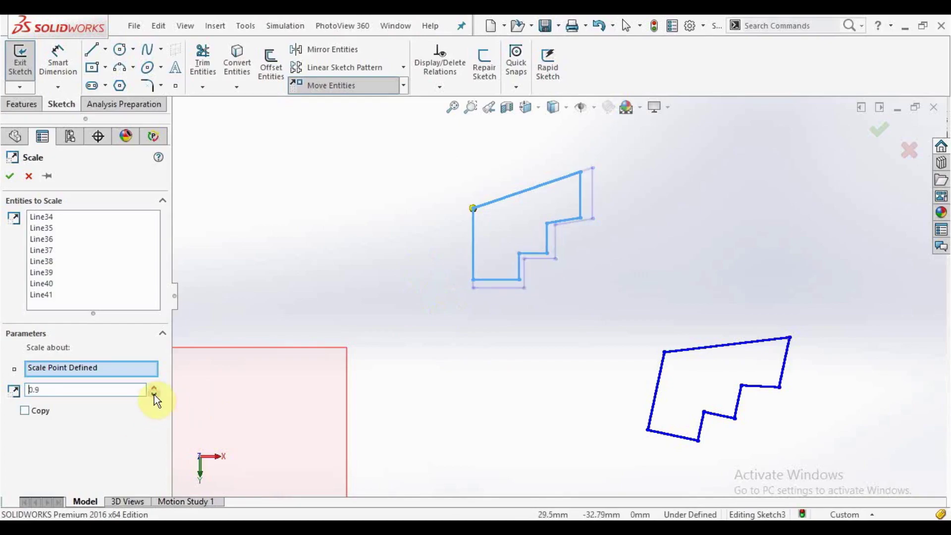
click(154, 394)
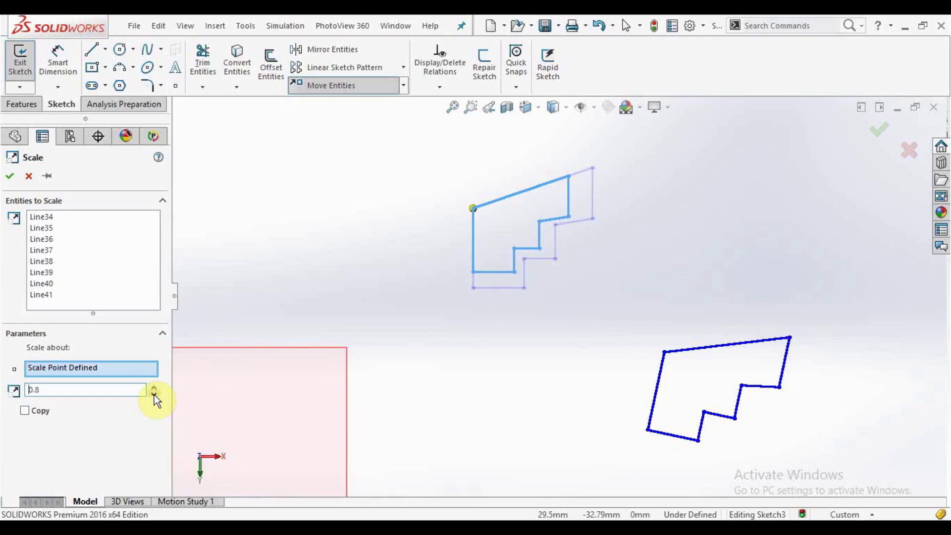
click(155, 387)
click(156, 386)
click(156, 387)
click(156, 386)
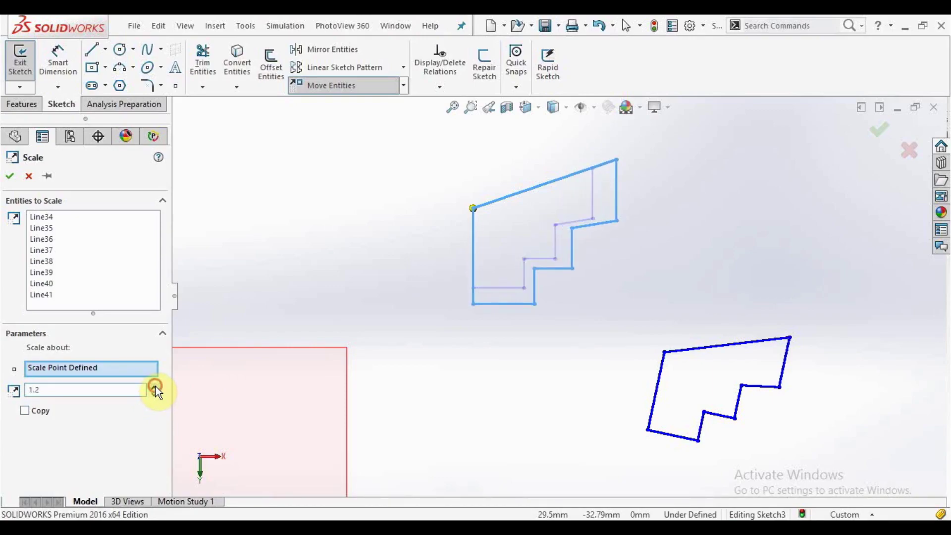
click(156, 387)
click(155, 387)
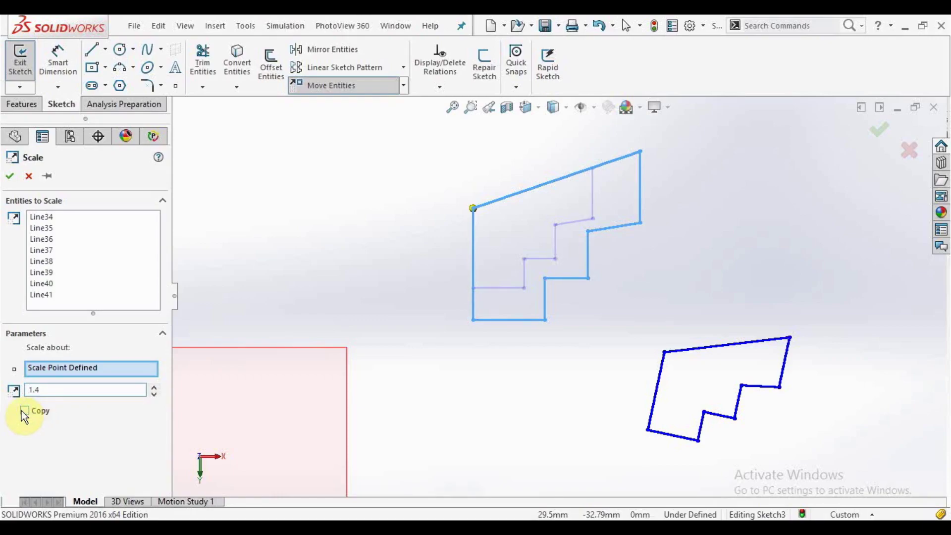
click(24, 411)
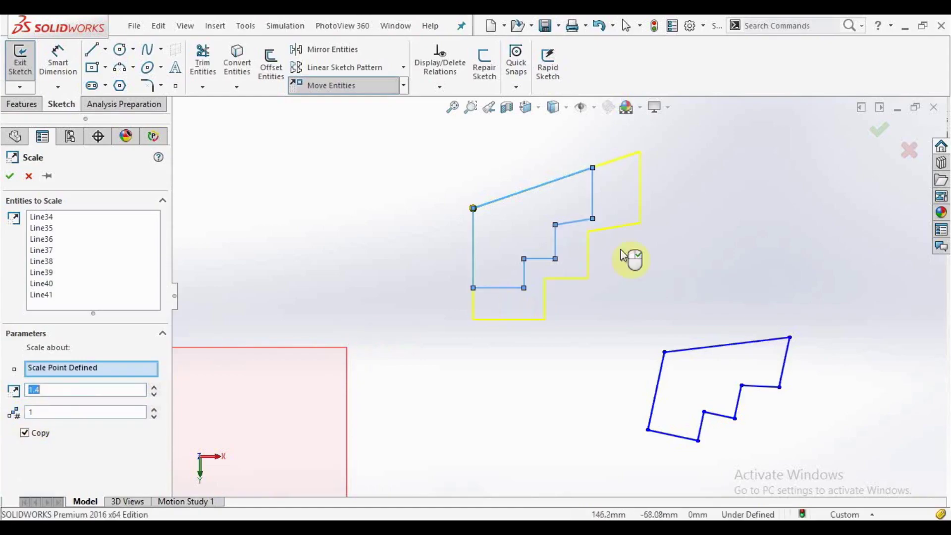
click(9, 176)
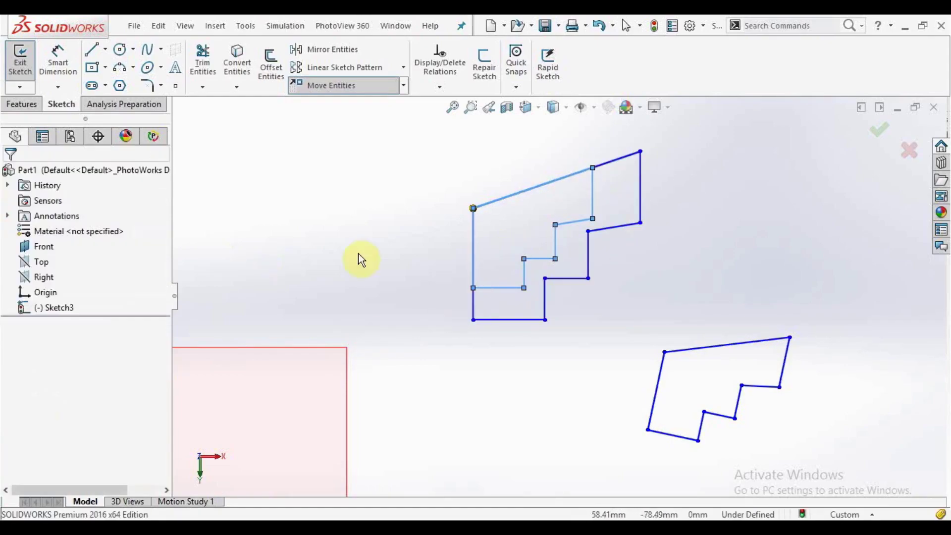
click(358, 253)
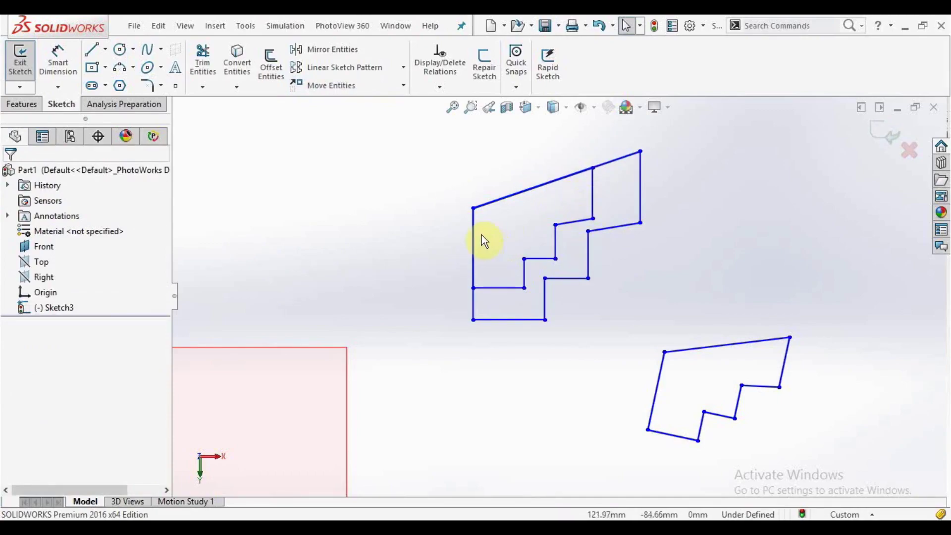
Stretch all lines of the rotated profile except its left edge in From/To mode, from its upper-left corner to a point up and to the right
click(404, 86)
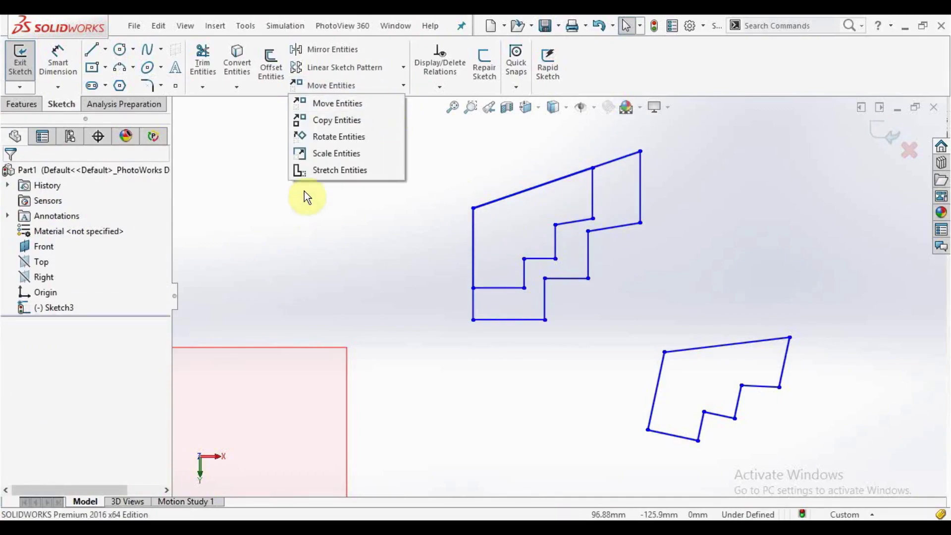
click(339, 173)
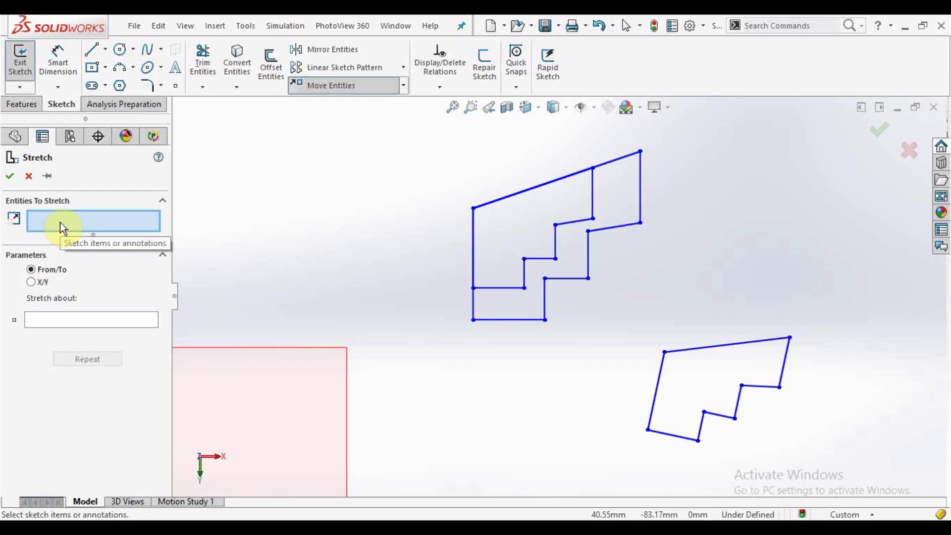
scroll(607, 393, down, 2)
drag(798, 339, 666, 424)
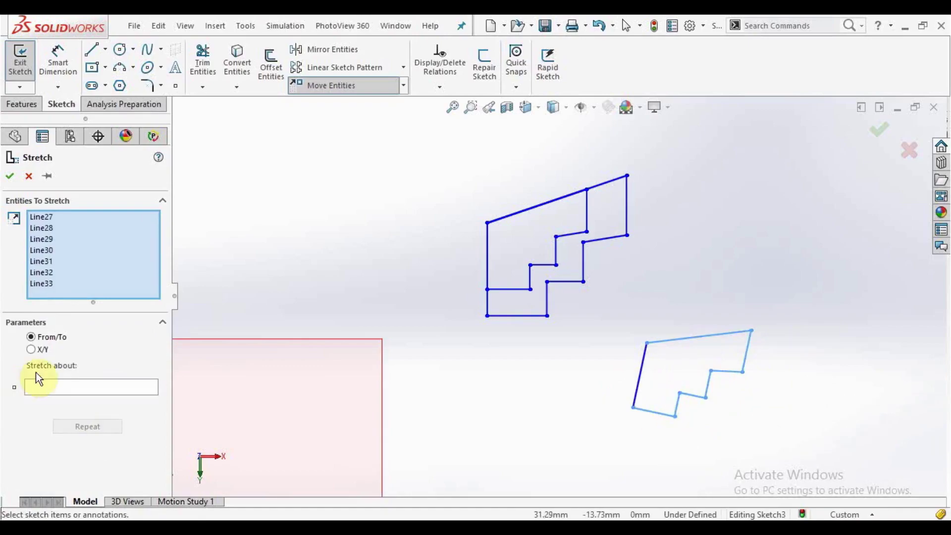
click(29, 386)
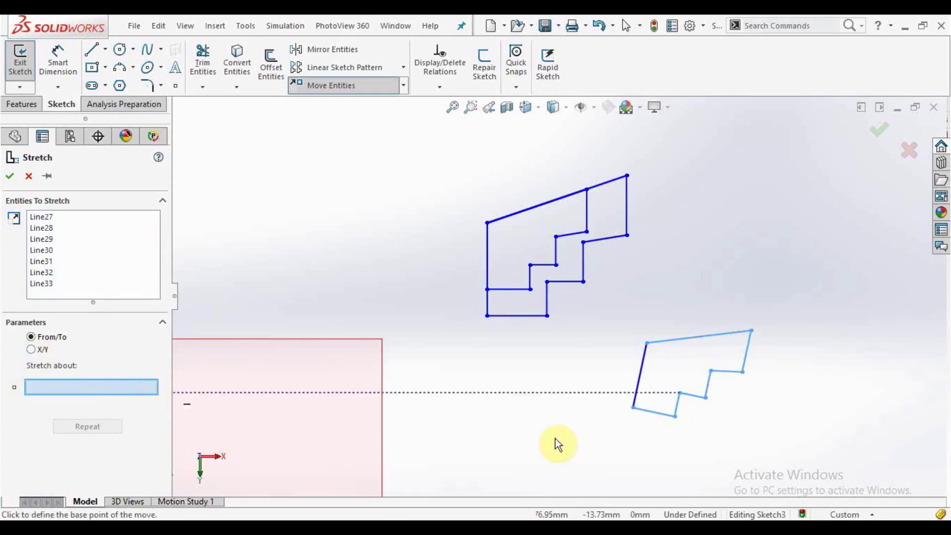
click(647, 342)
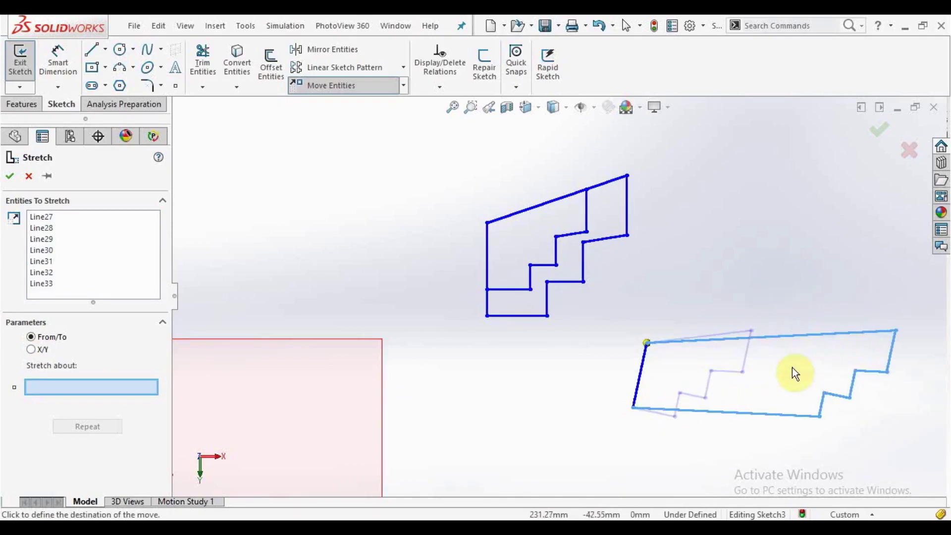
click(751, 274)
right_click(752, 277)
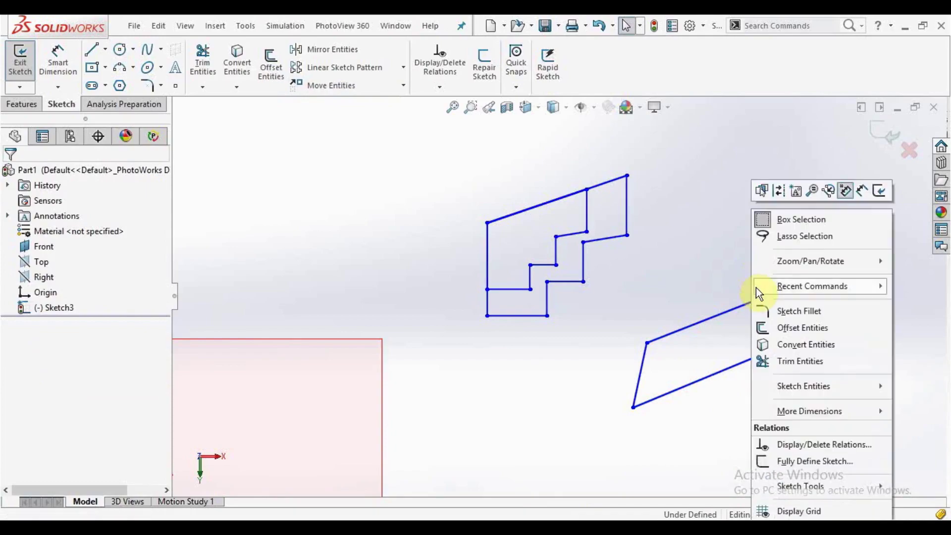
click(689, 259)
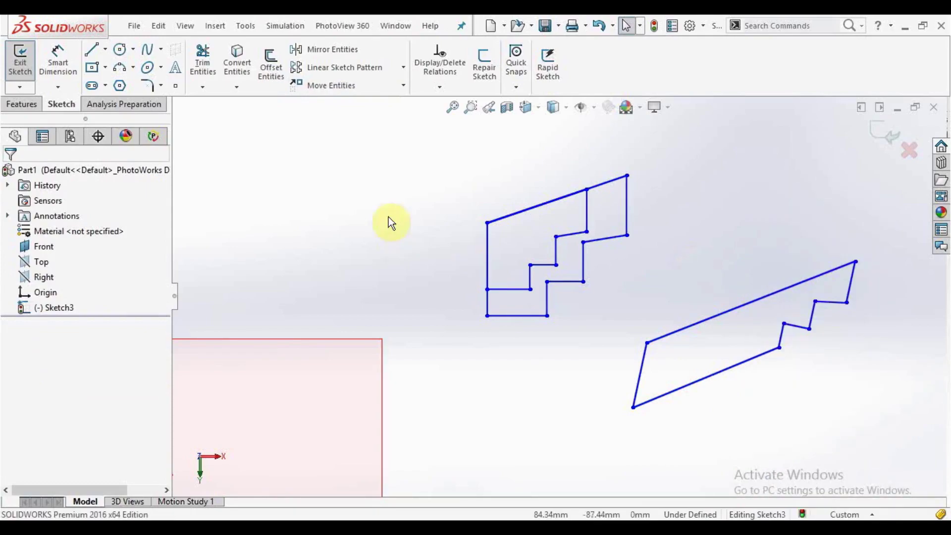
click(404, 85)
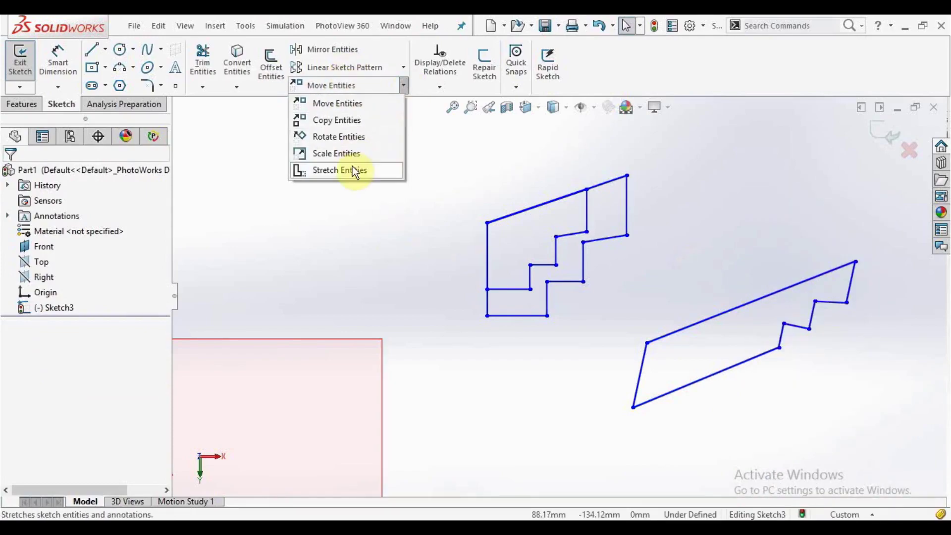
click(367, 208)
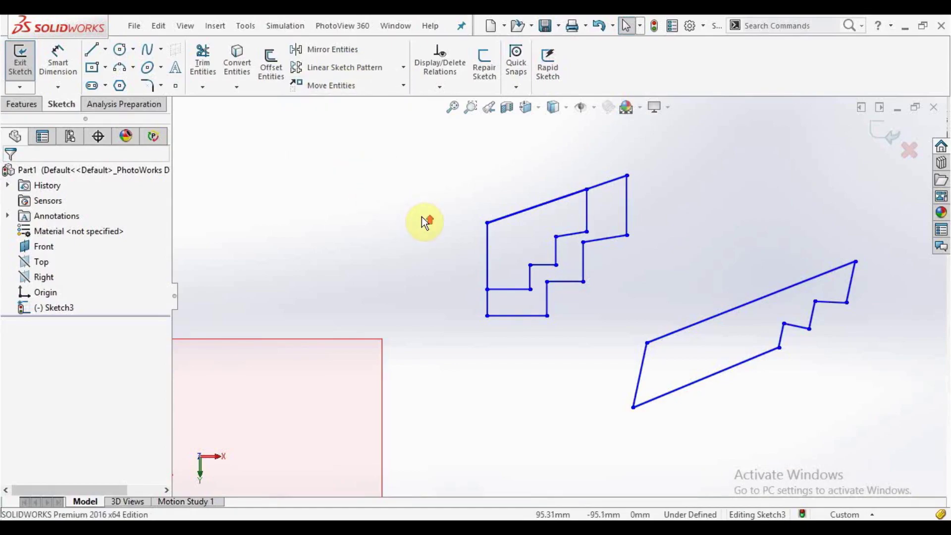
scroll(560, 298, up, 2)
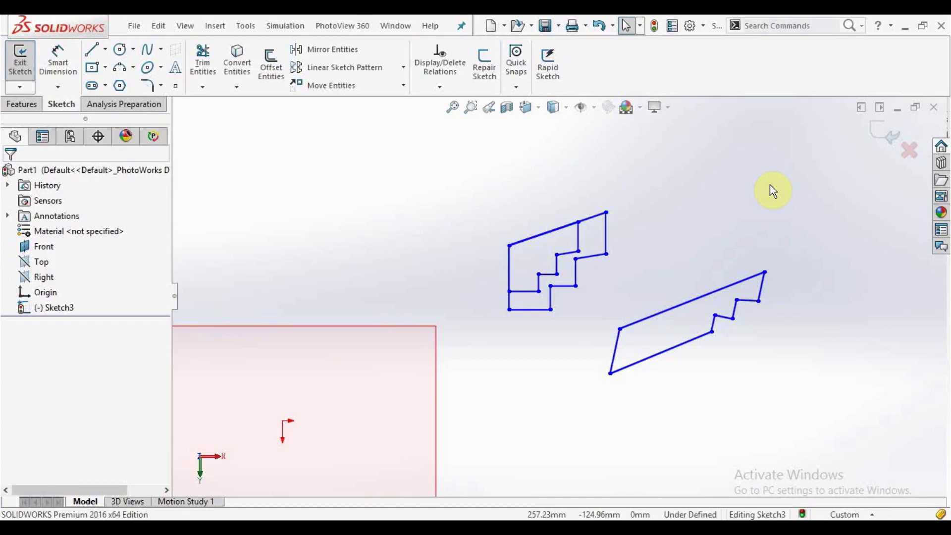
Exit the sketch discarding its changes and delete Sketch3 from the part
click(909, 150)
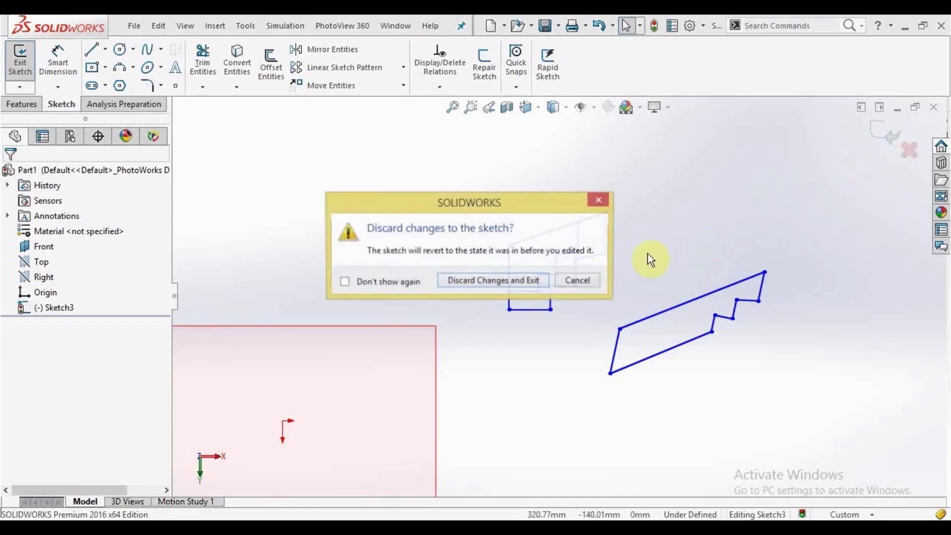
click(484, 281)
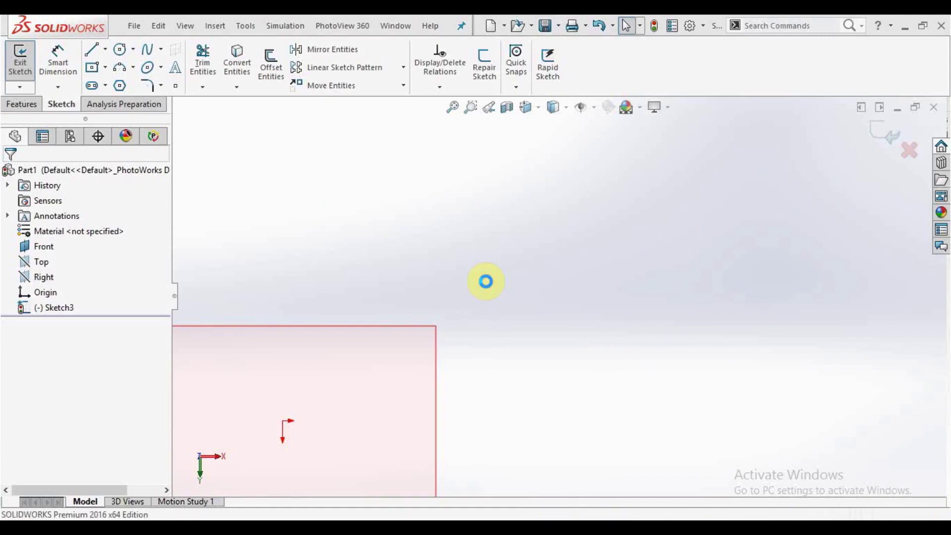
click(51, 308)
right_click(51, 308)
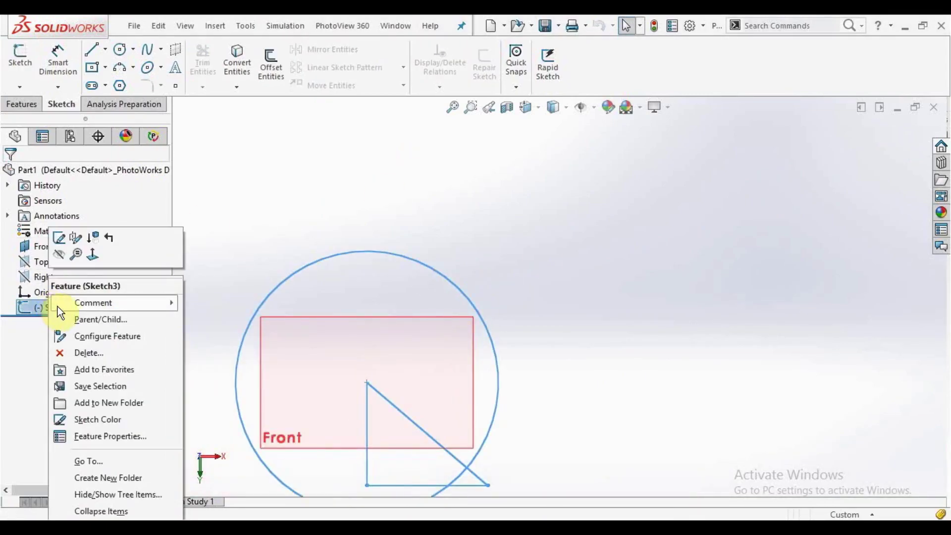
click(79, 355)
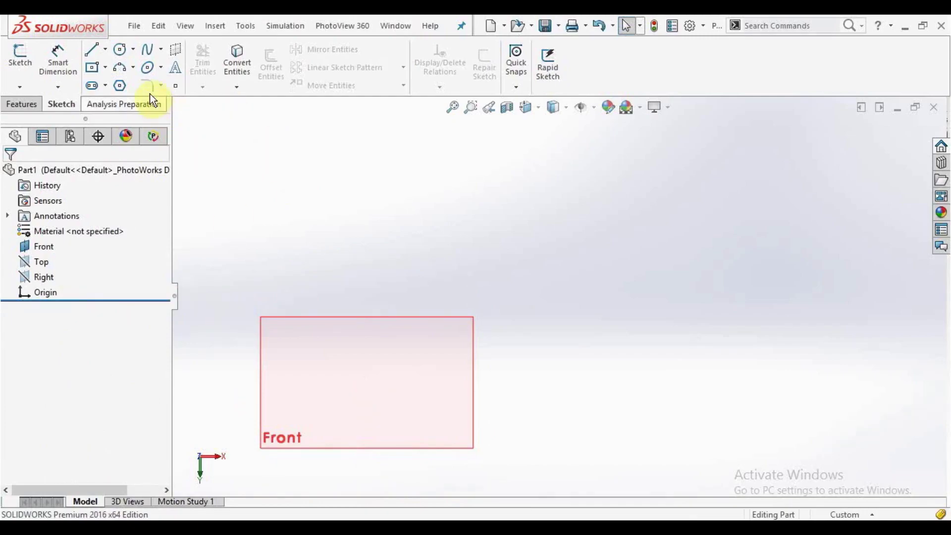